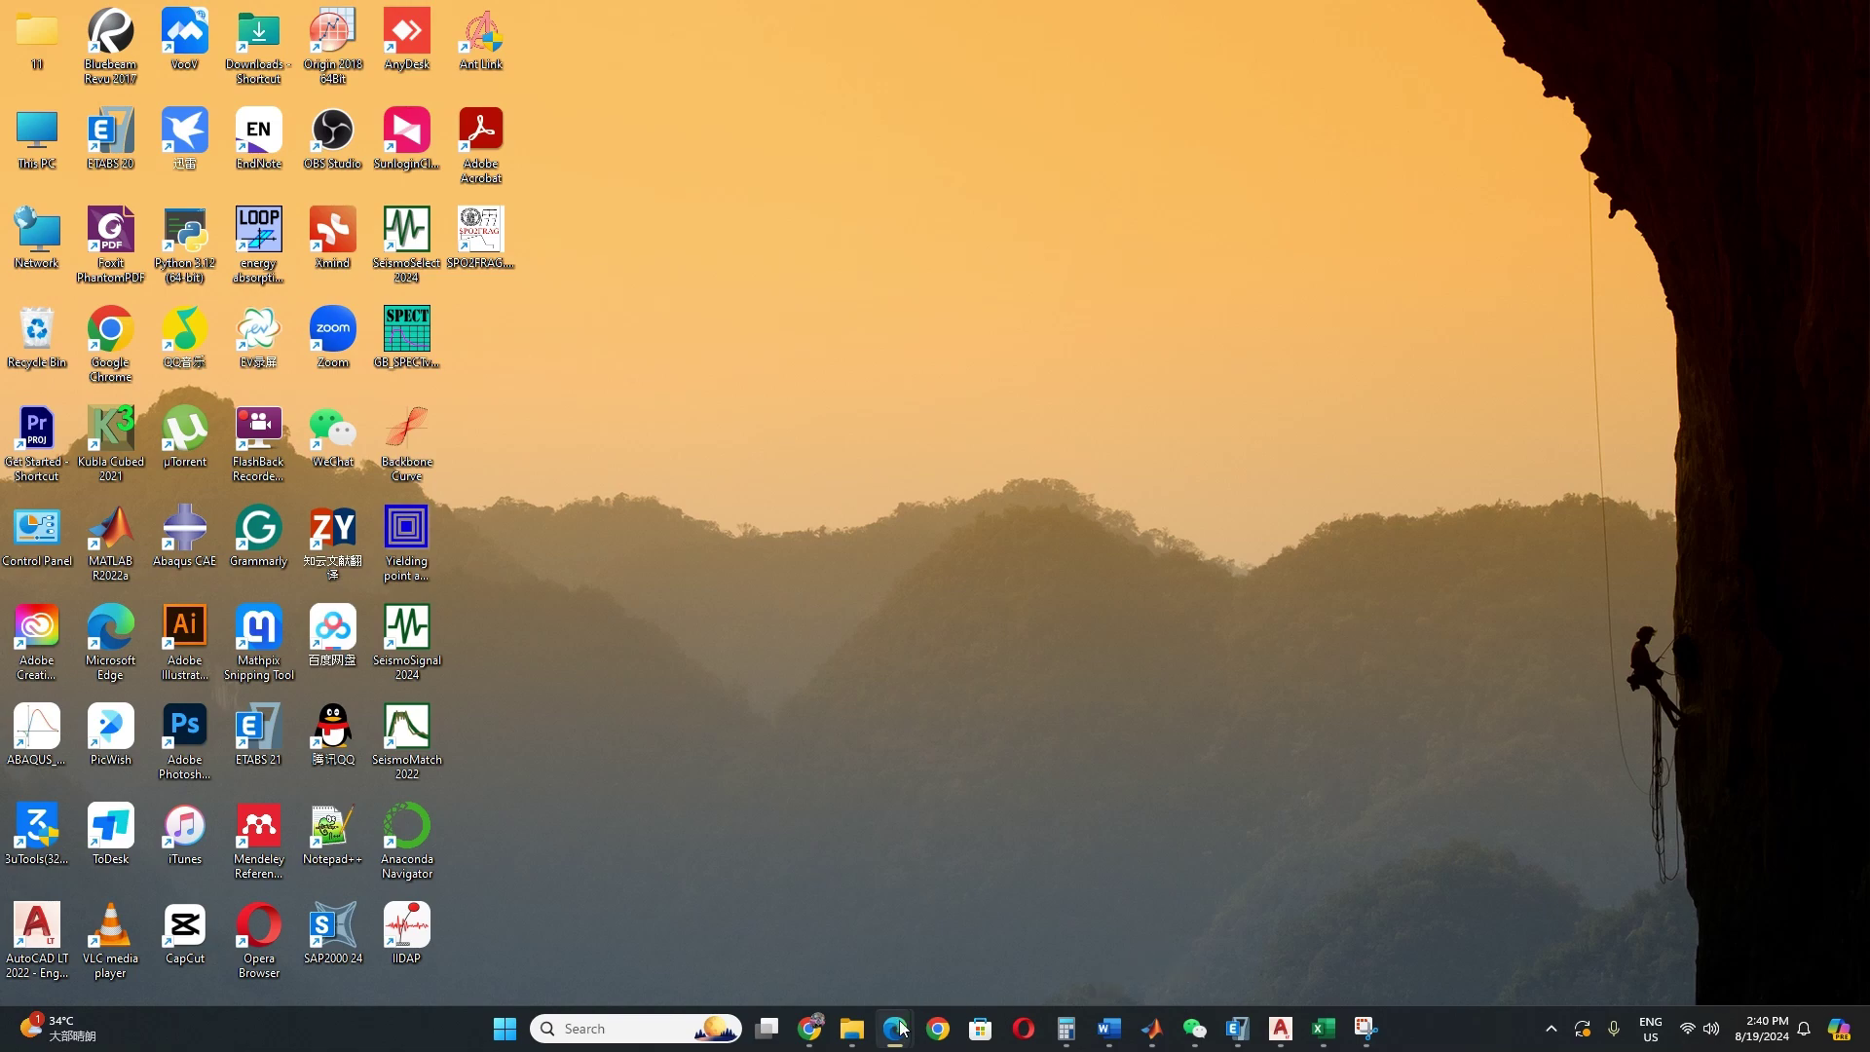
Step: View the seismic fragility paper full-size, then move its window aside to reveal the desktop
mouse_move(898, 1030)
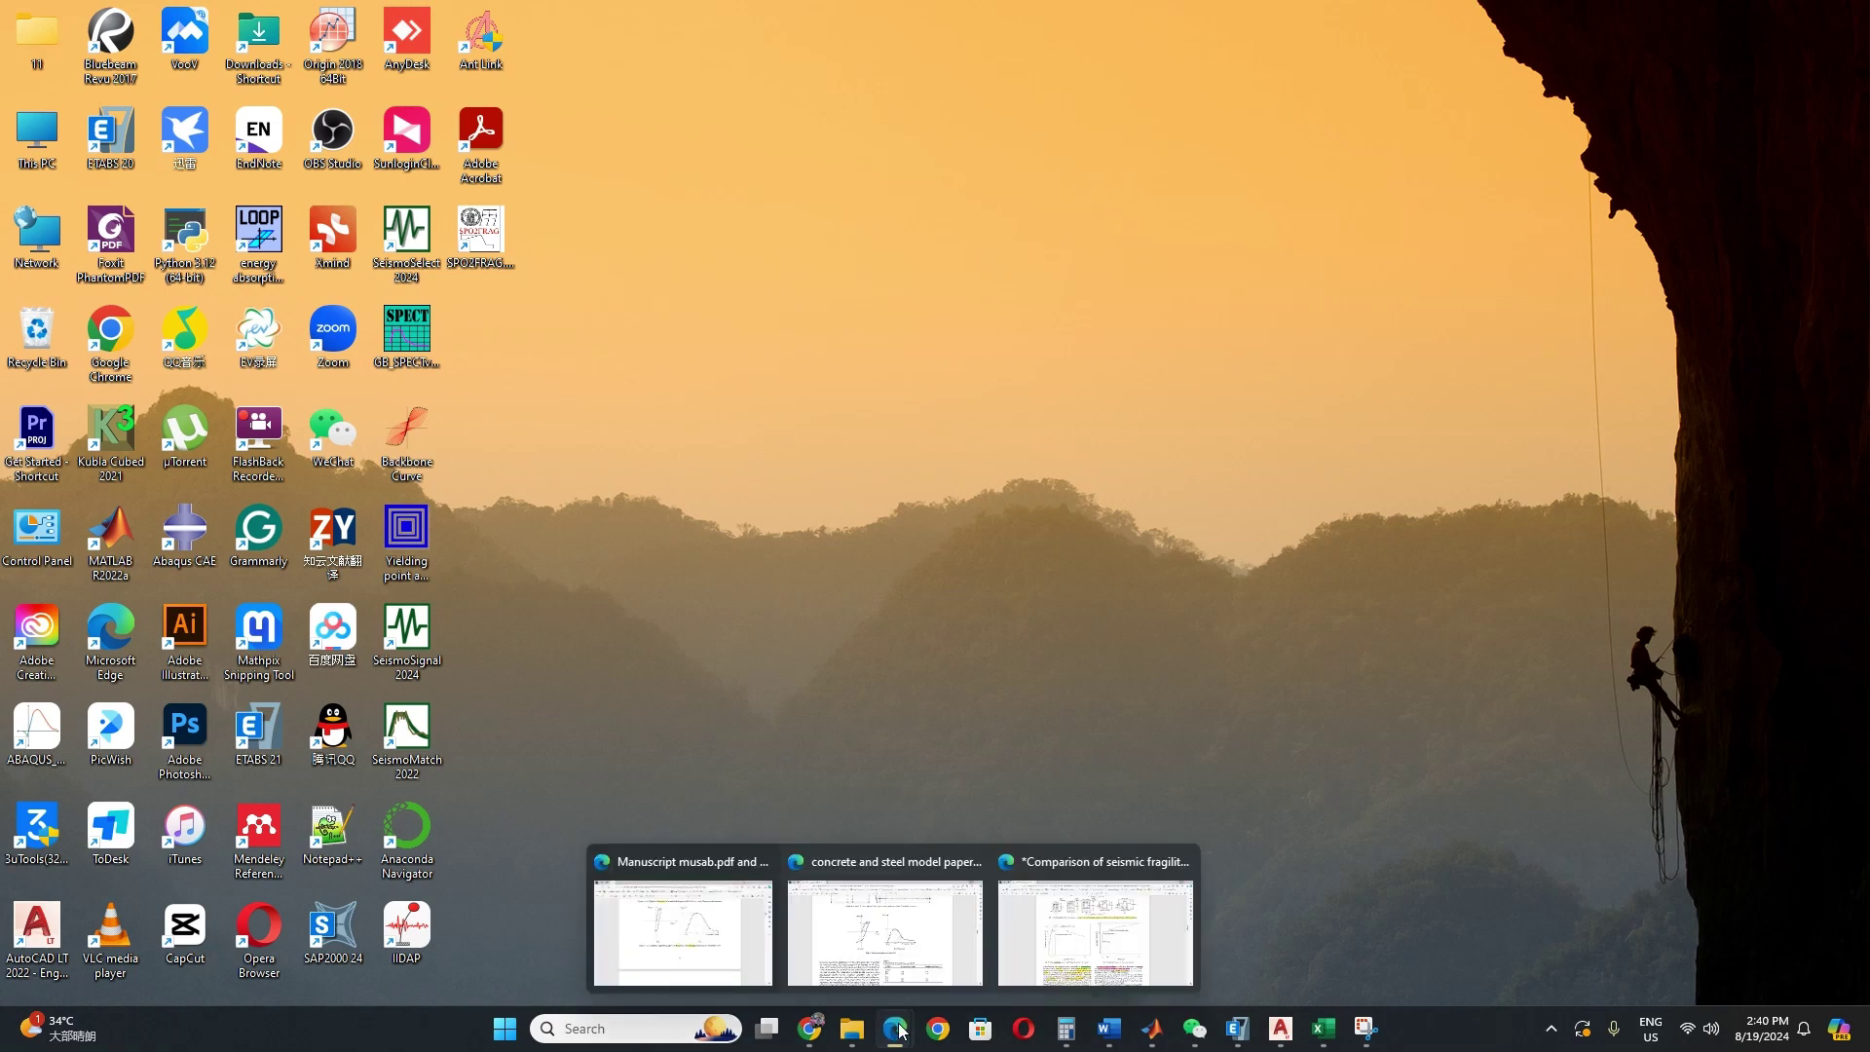
click(1095, 932)
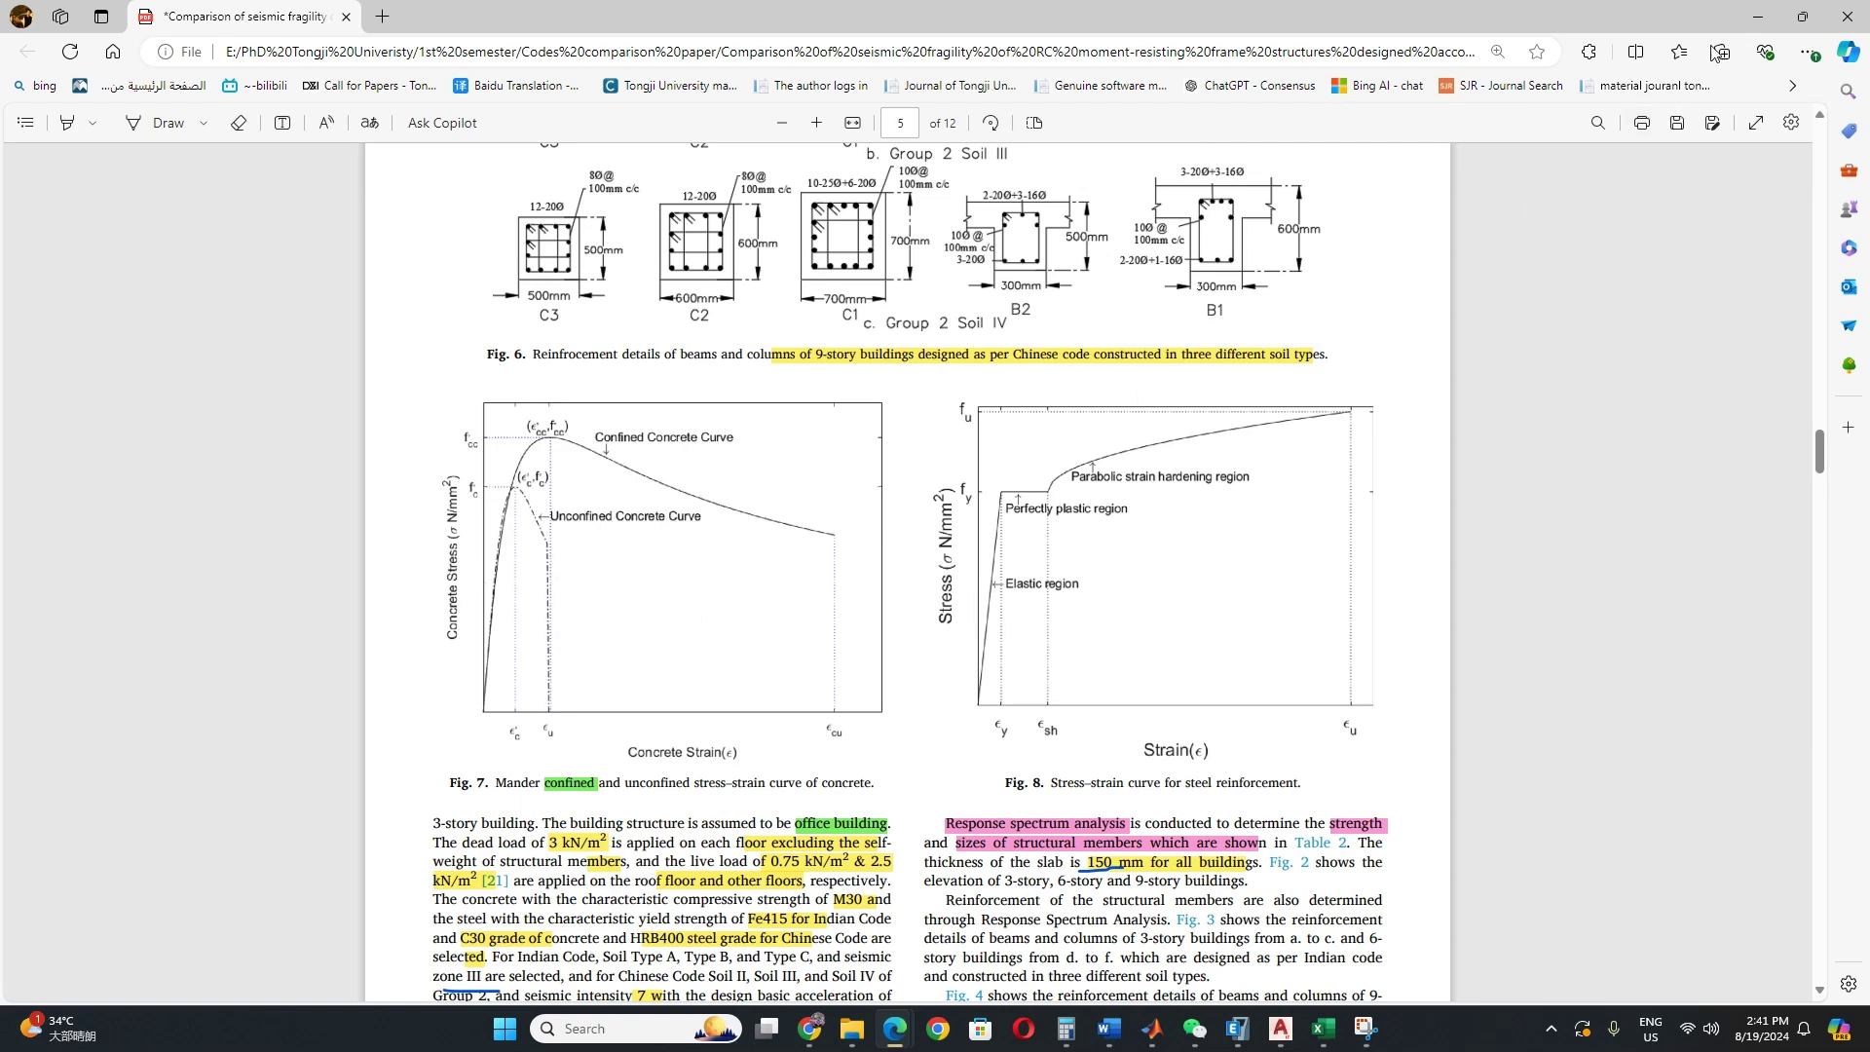
drag(273, 18, 1768, 229)
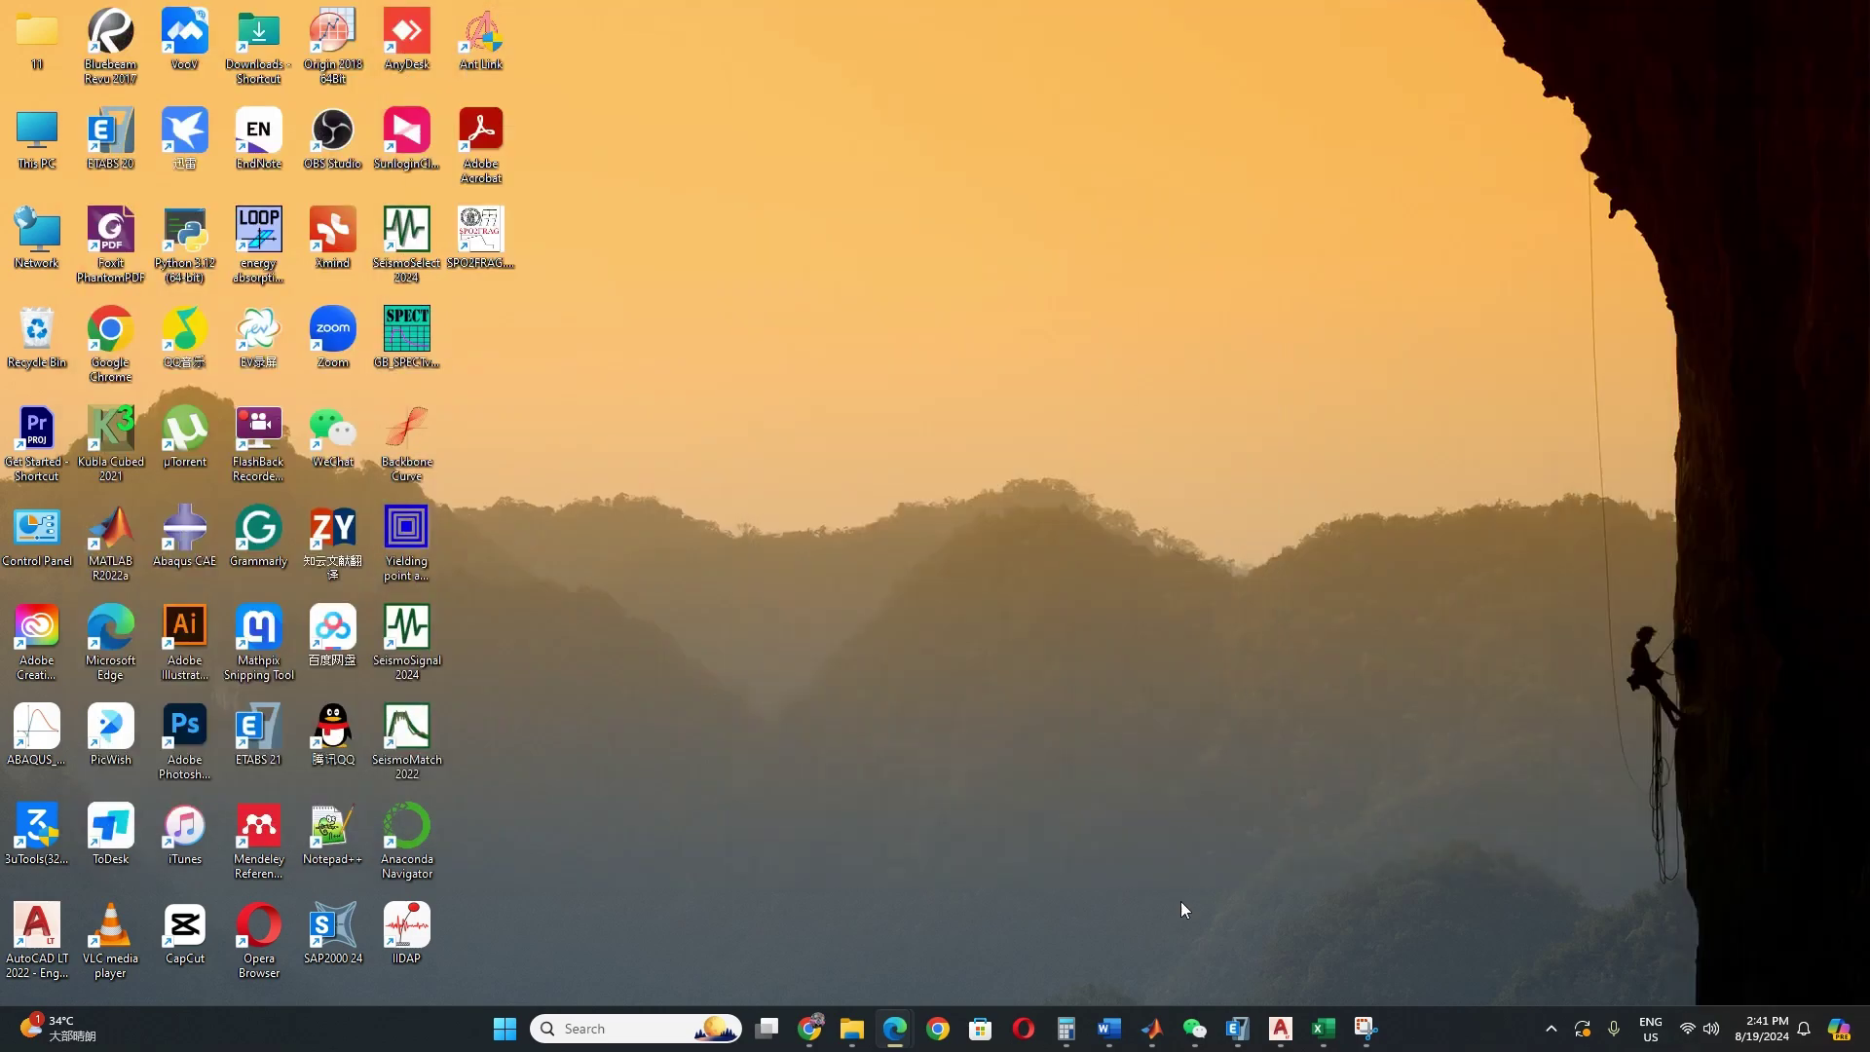
Step: Bring up the Mander workbook, glance at ManderModelforRectSection, then scroll ManderCircularHoop down to its chart
click(1323, 1028)
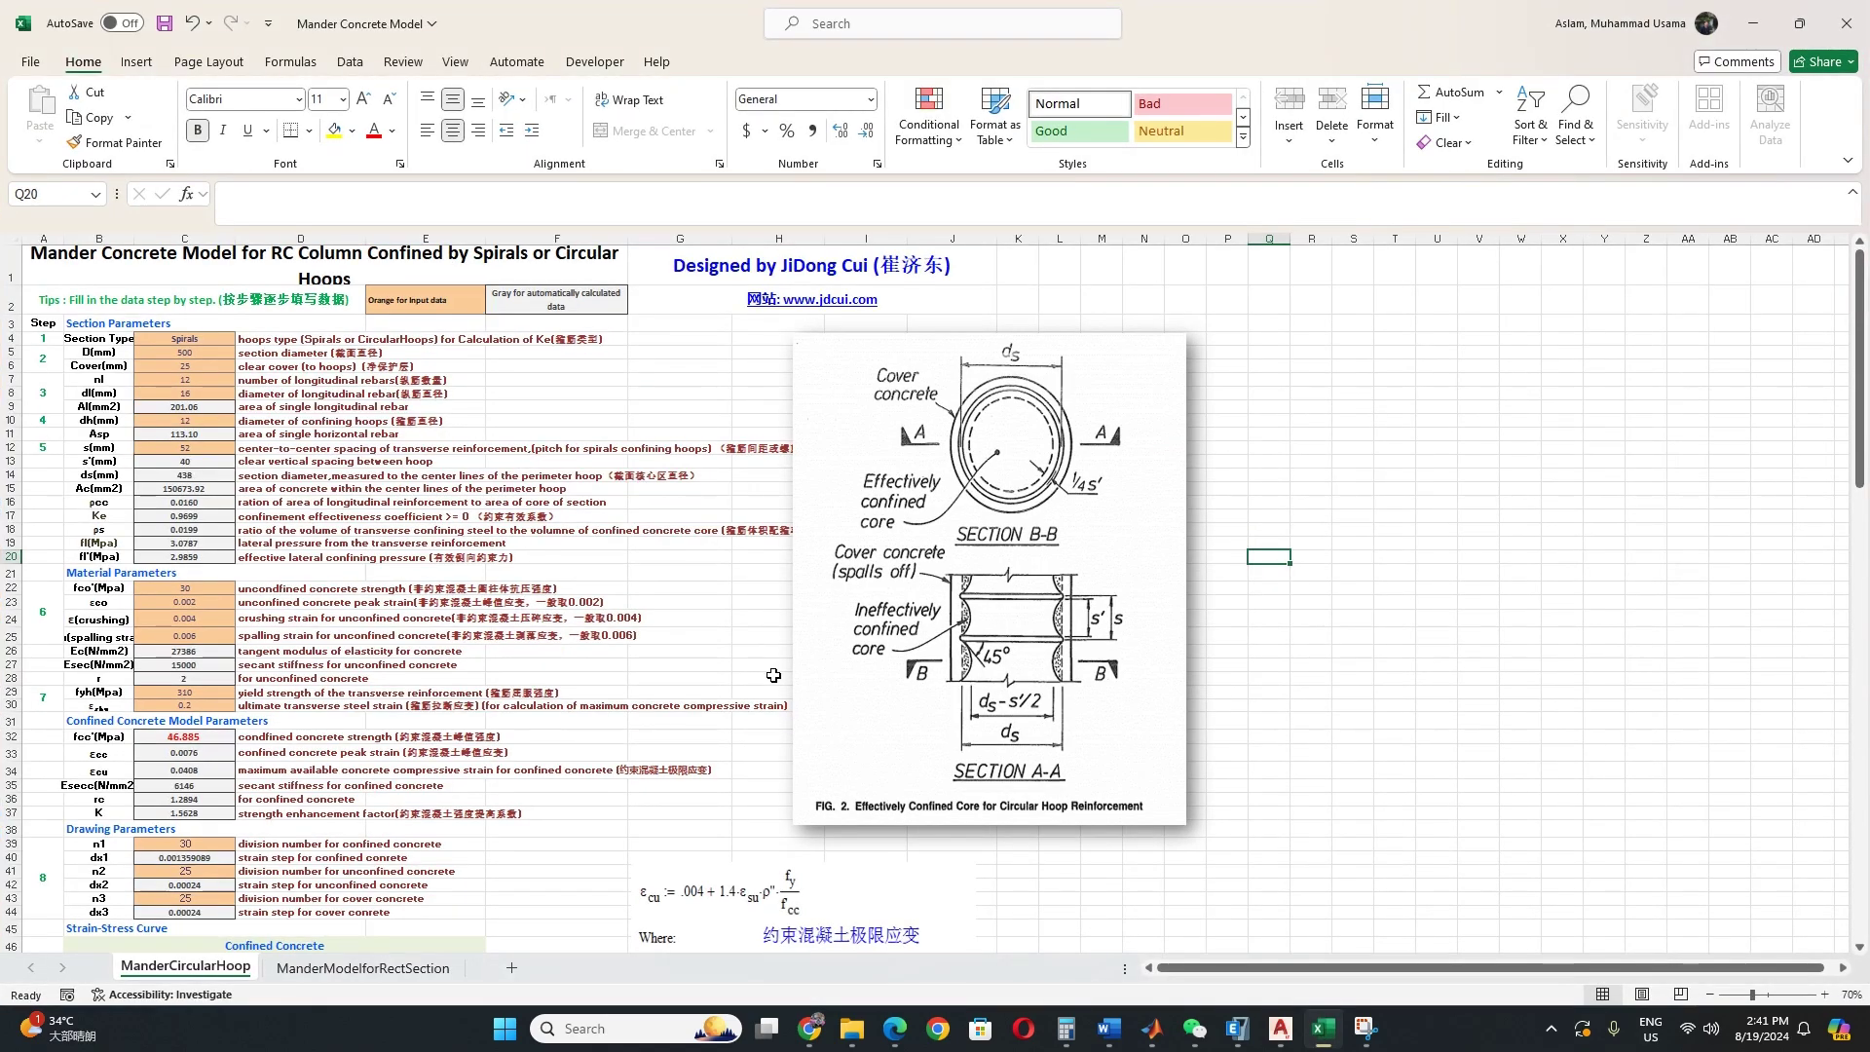
click(336, 971)
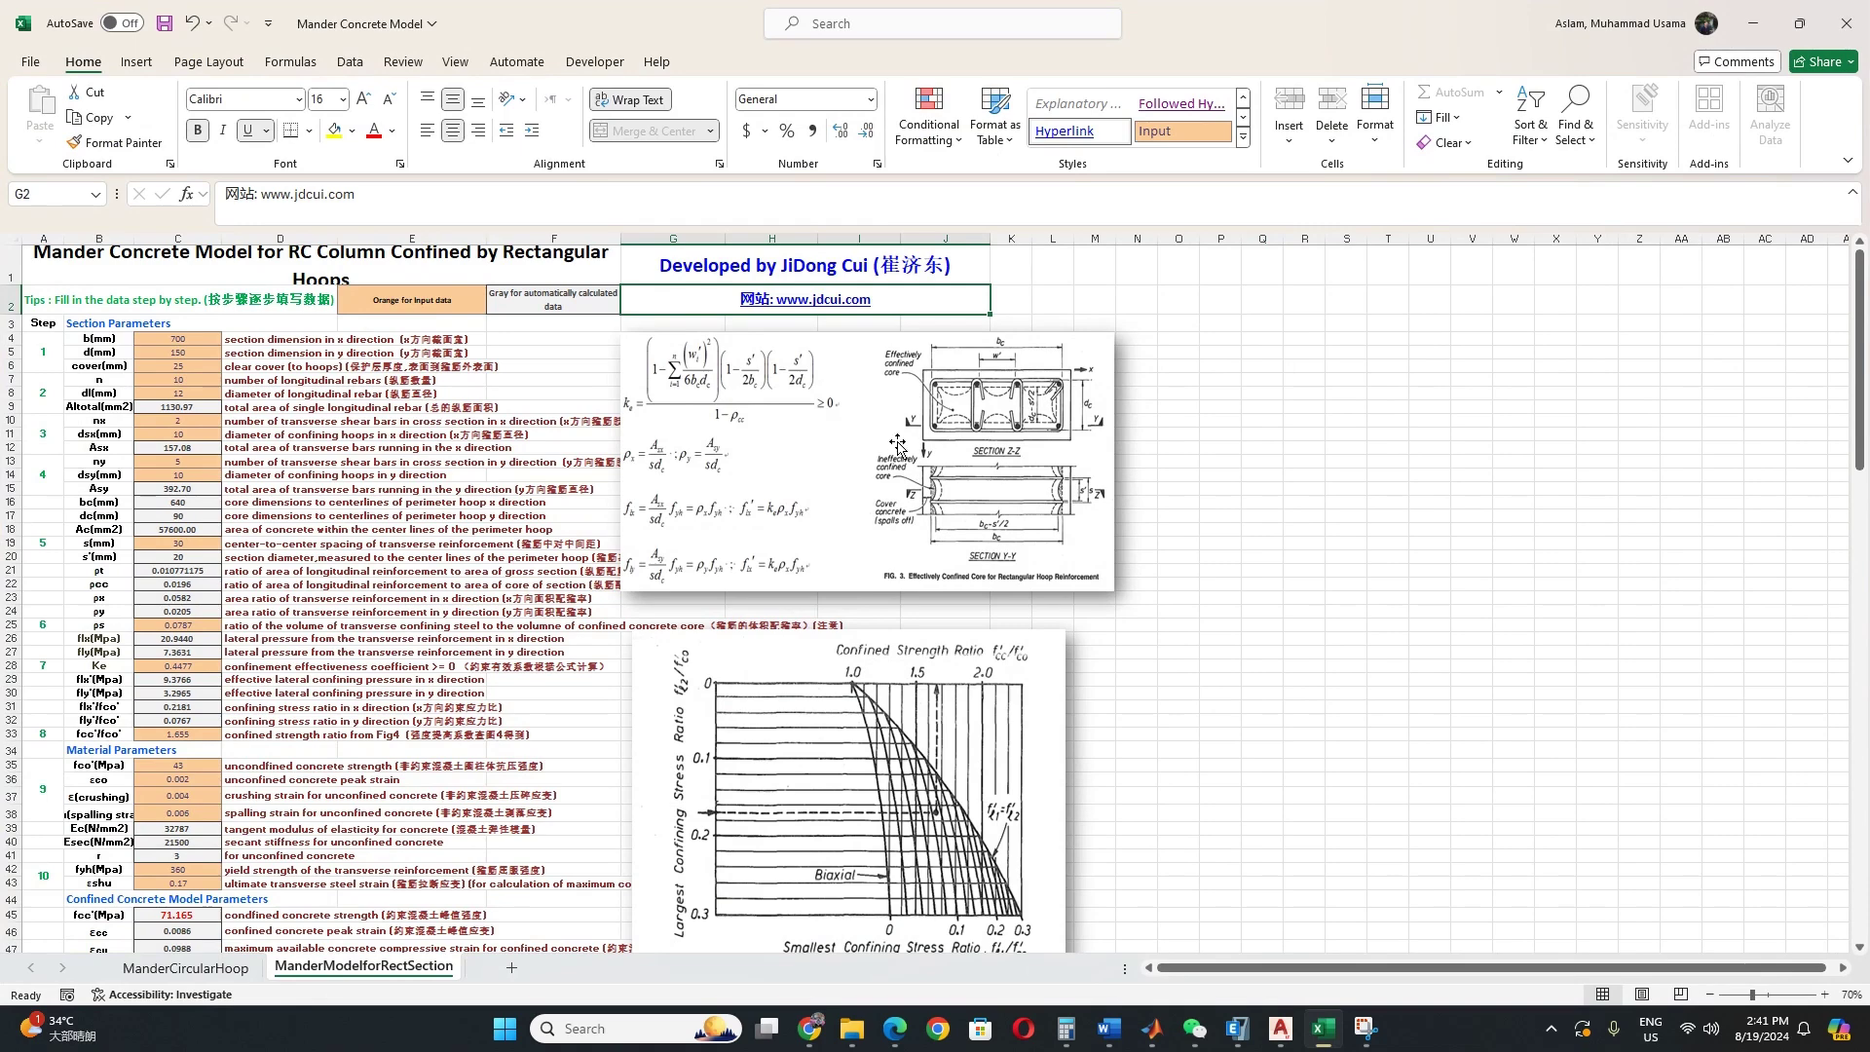
click(213, 972)
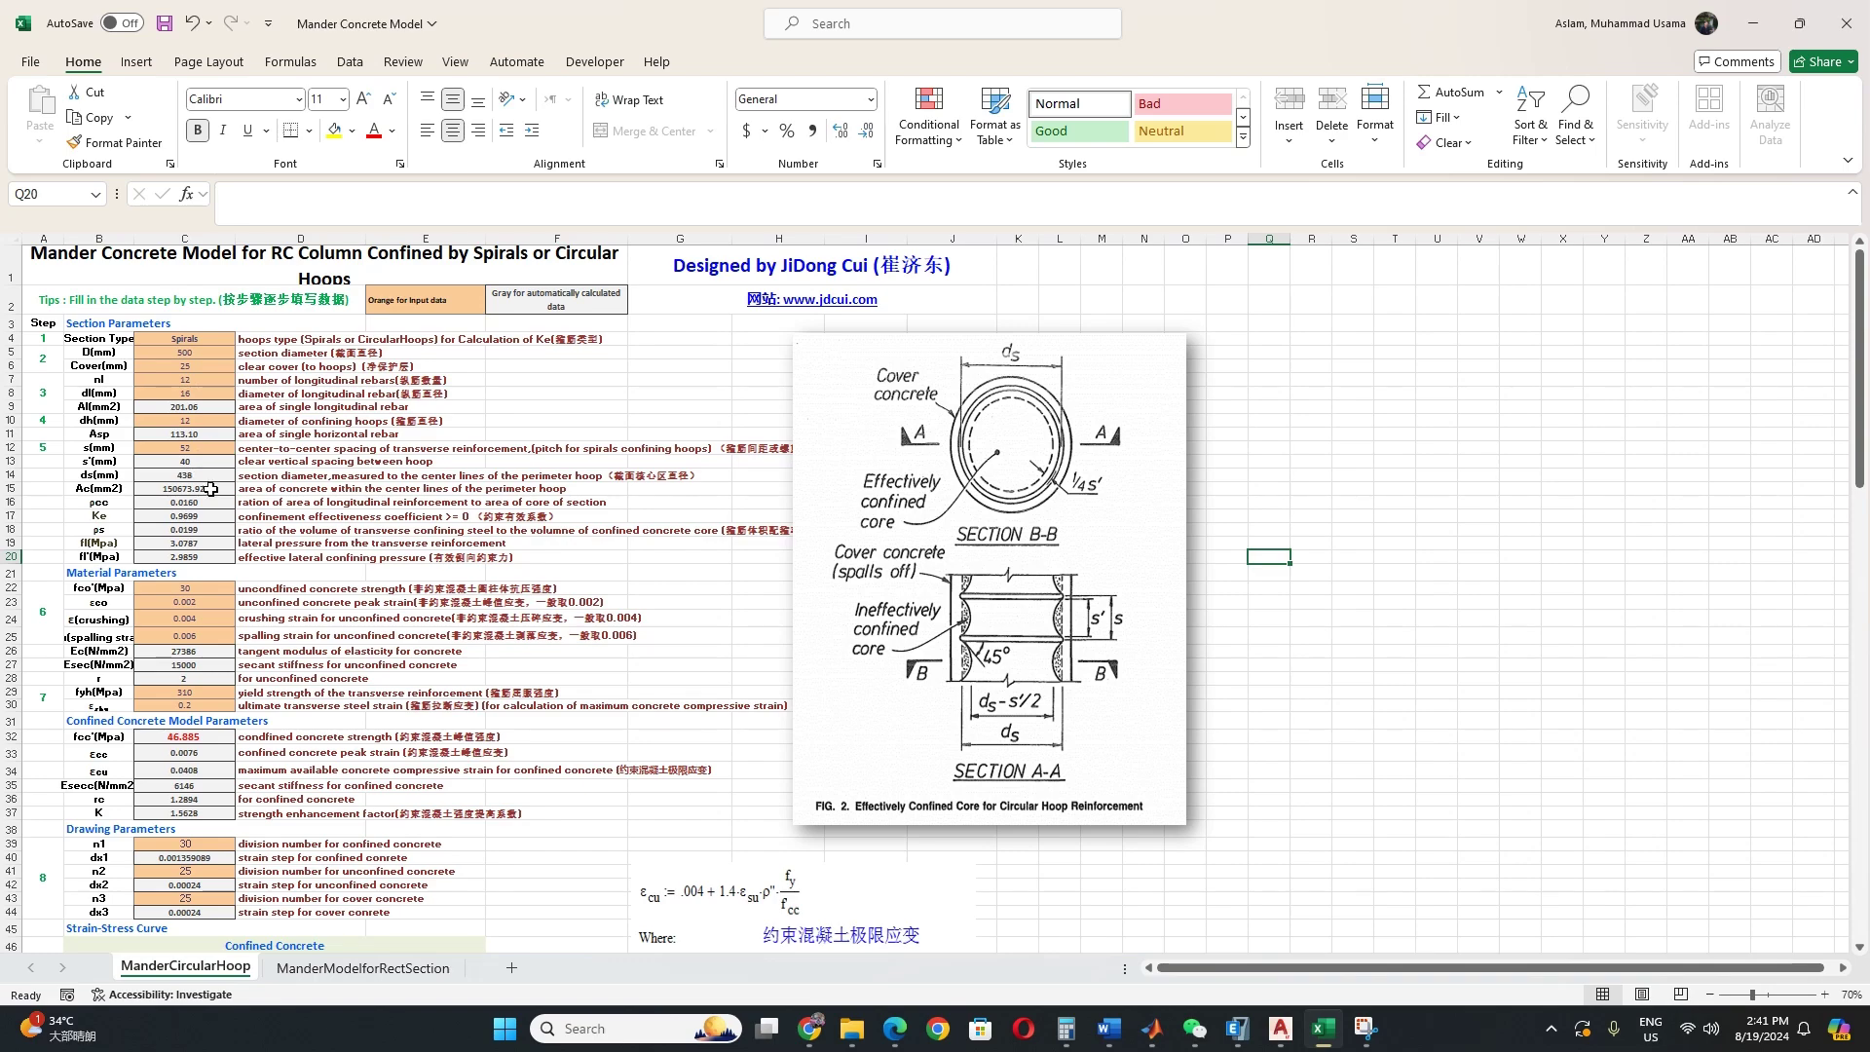
scroll(306, 527, down, 4)
scroll(306, 527, down, 2)
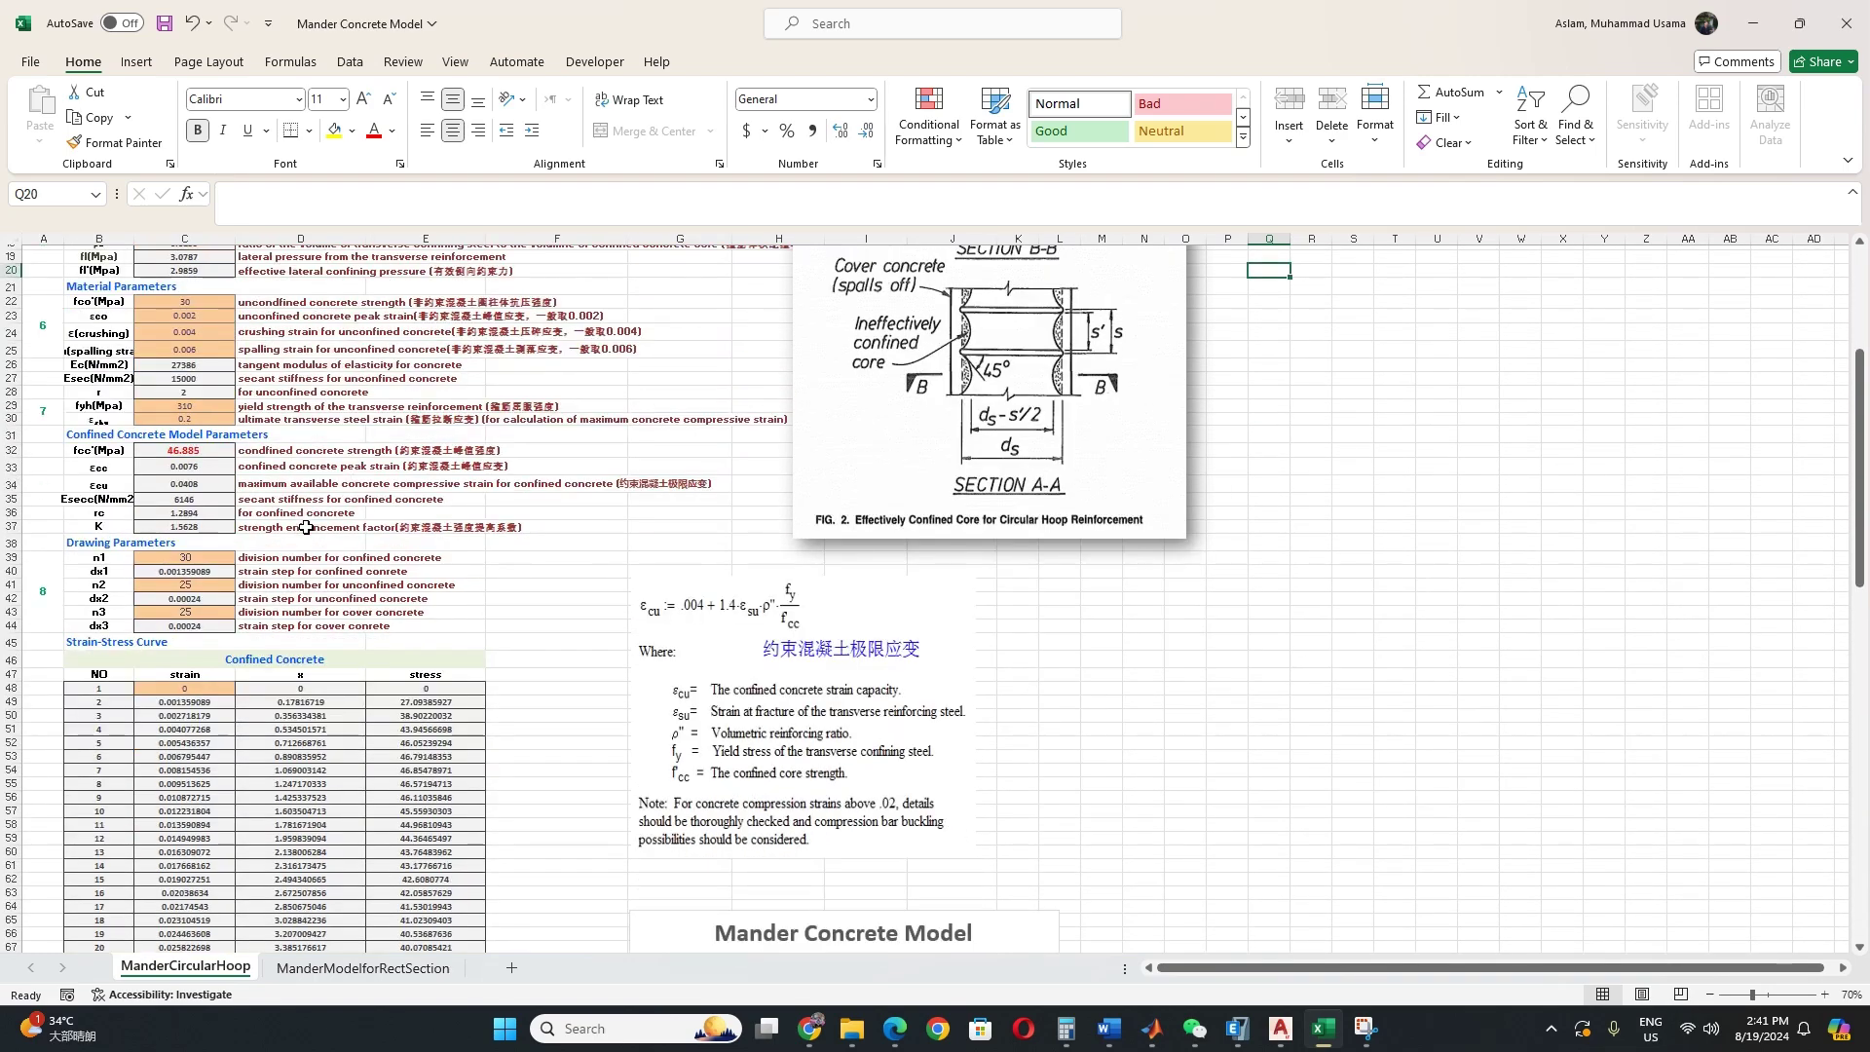
scroll(306, 527, down, 5)
scroll(687, 711, down, 4)
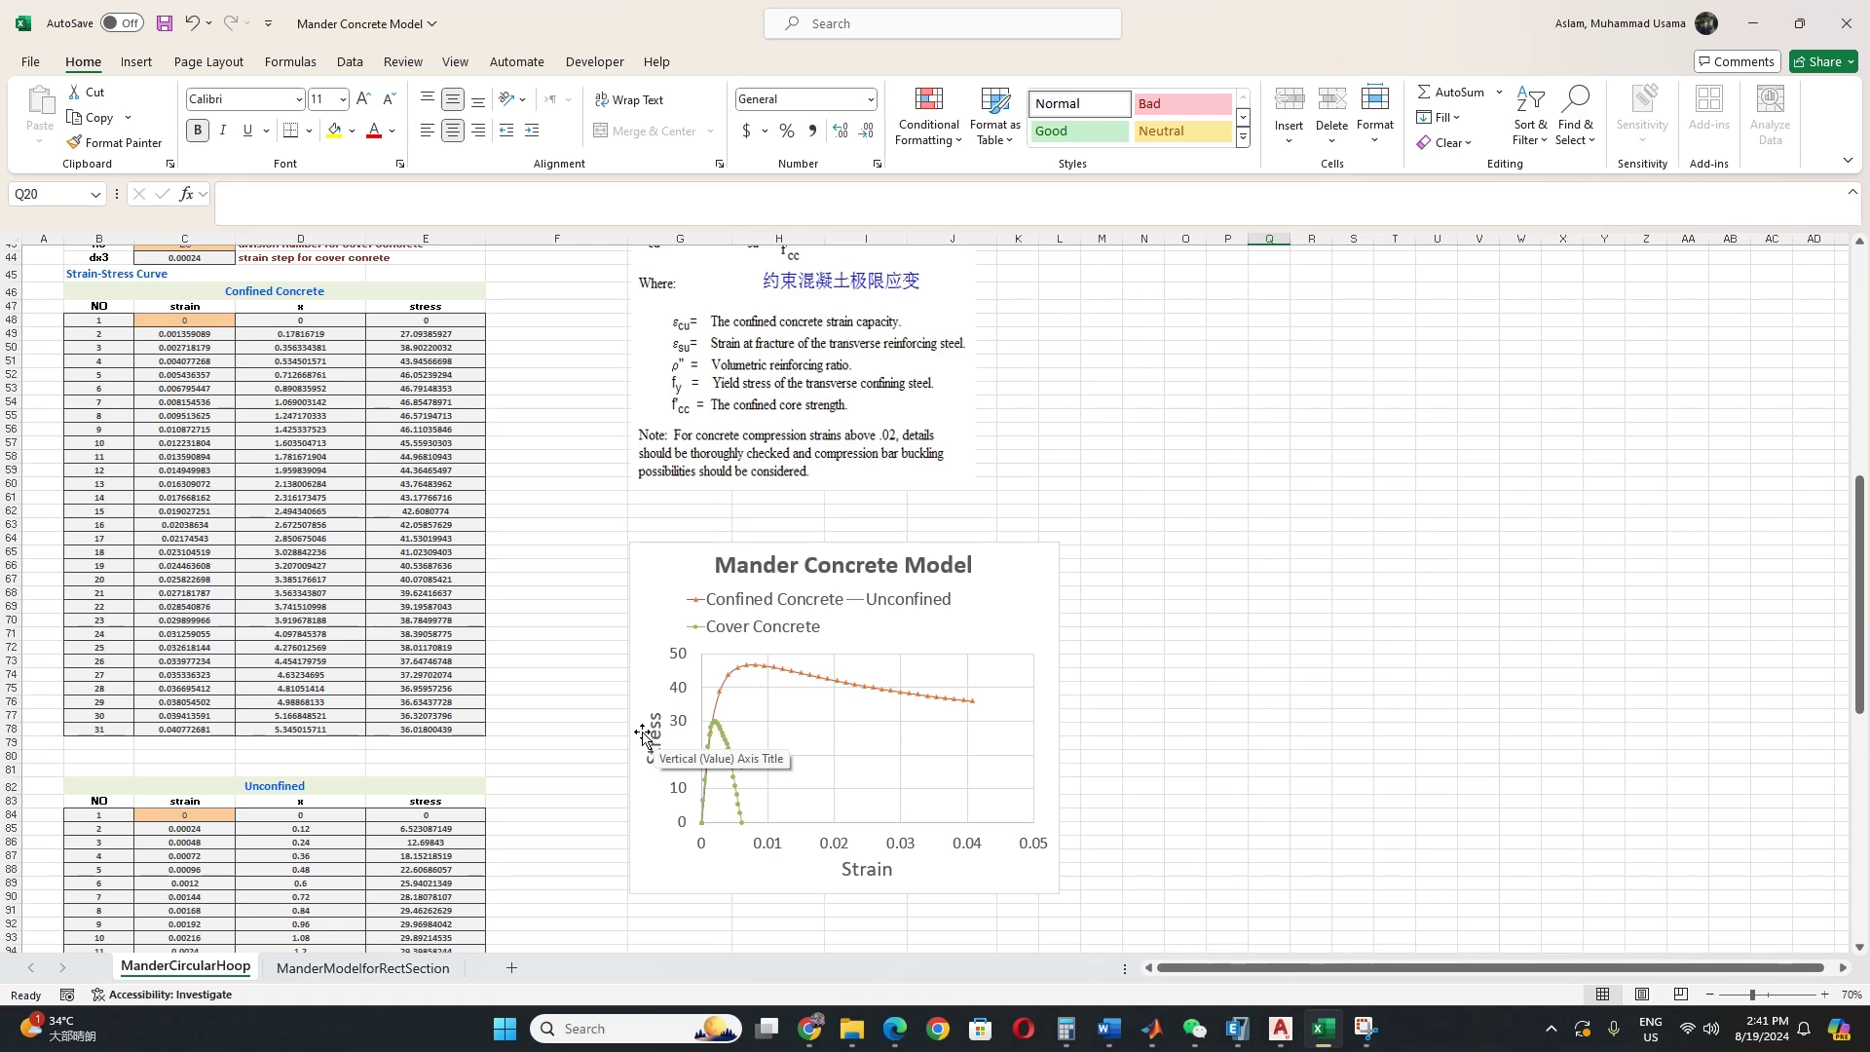
Step: In ETABS, display the nonlinear stress–strain plot of C30 concrete (peak 20.1 MPa)
click(1242, 1034)
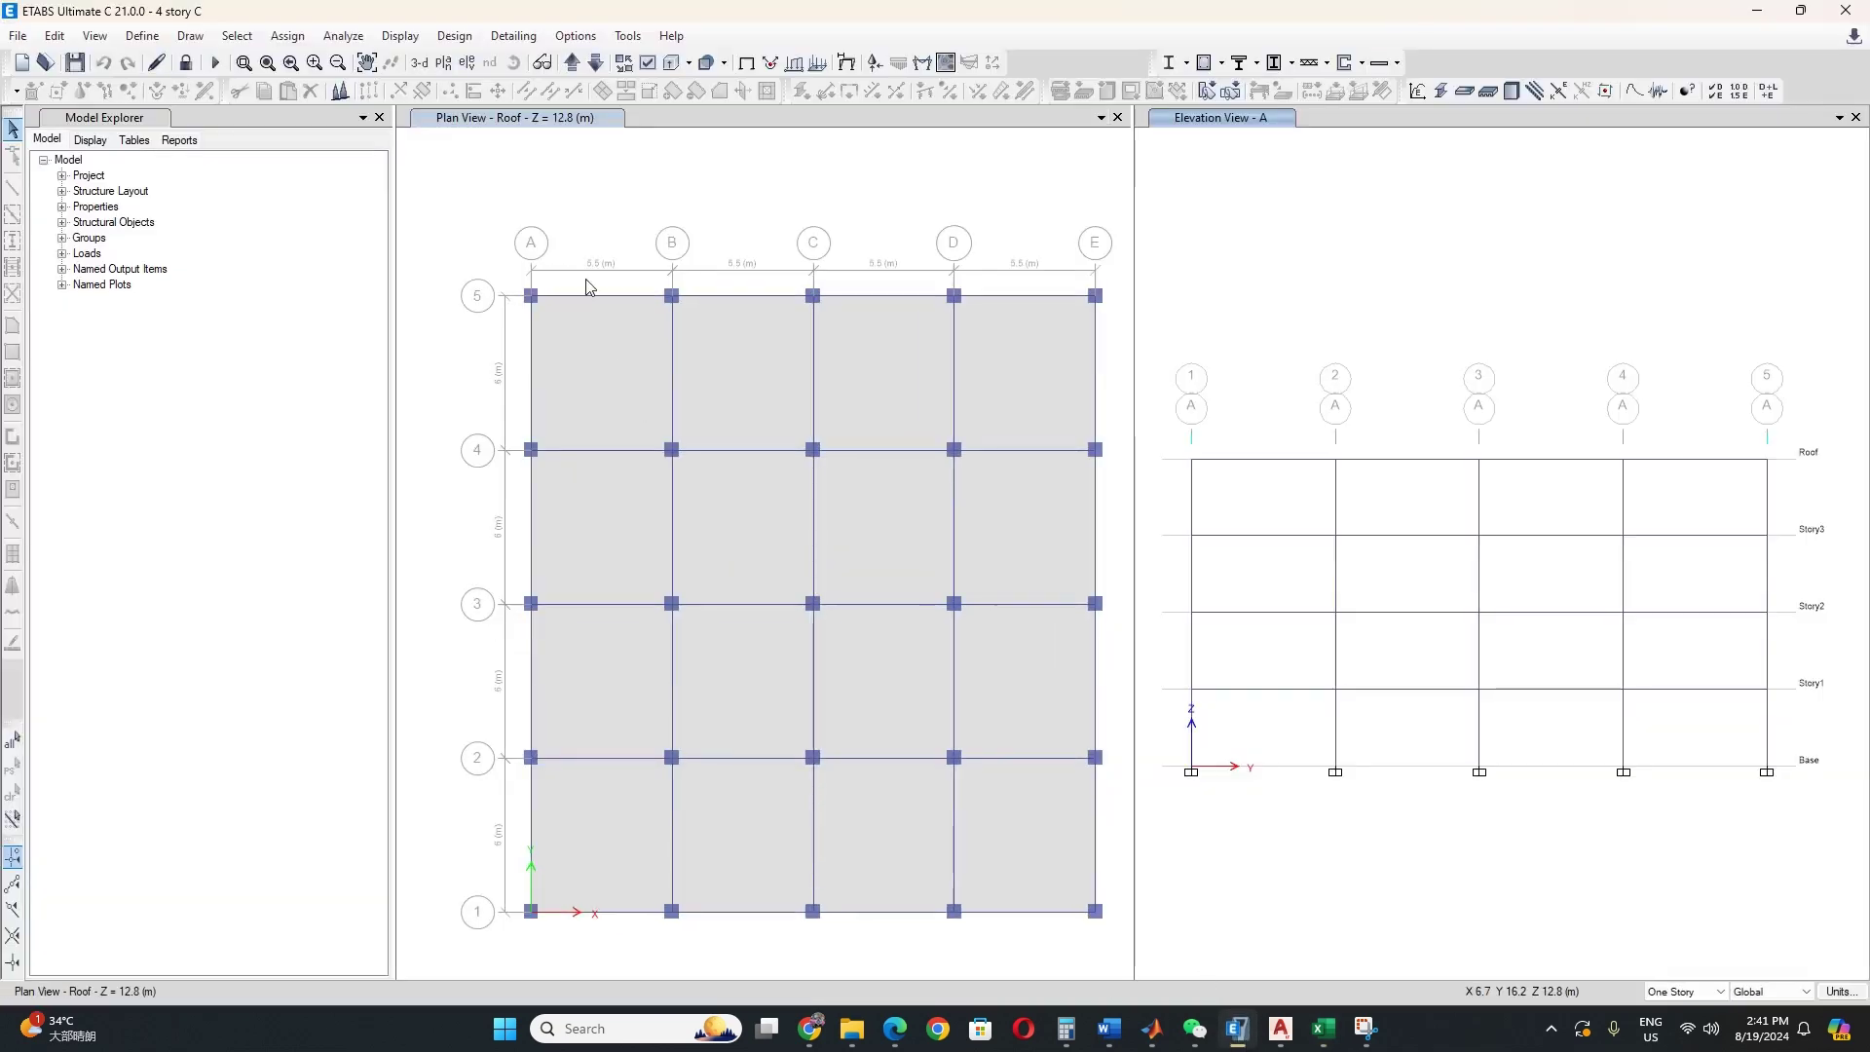
click(143, 39)
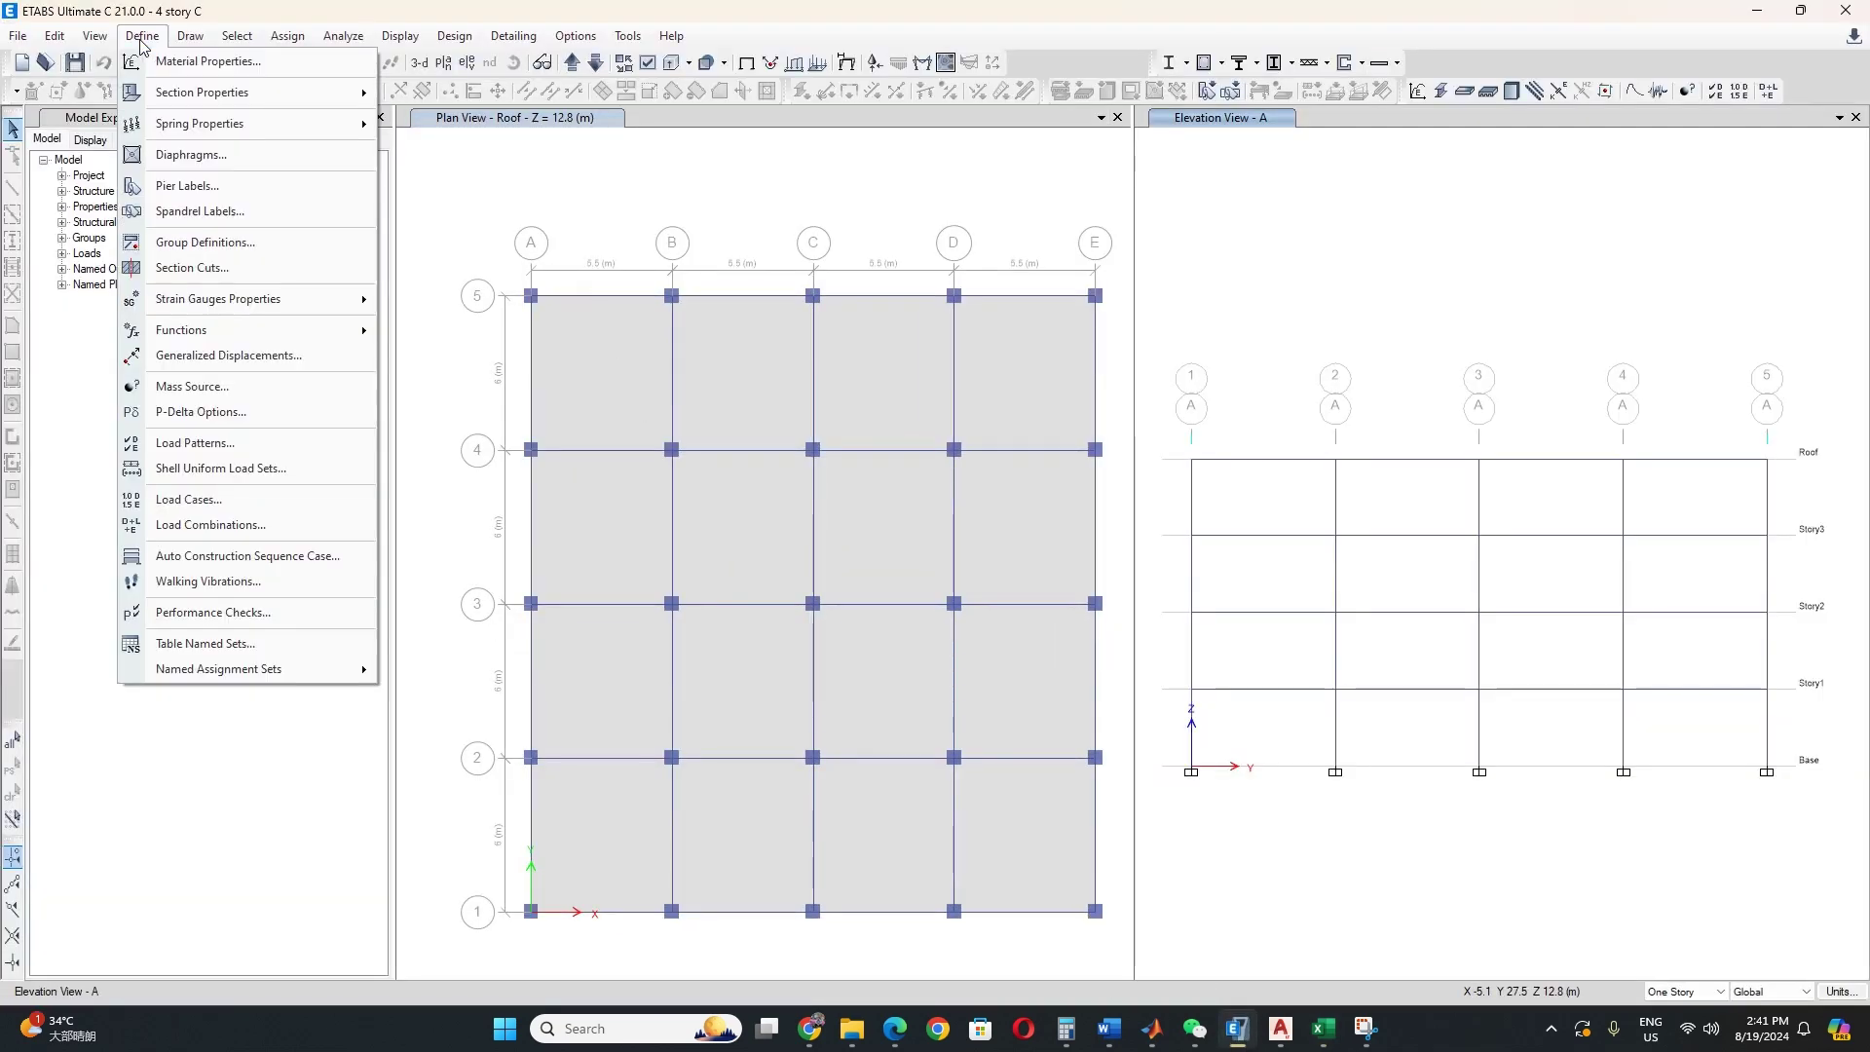
click(188, 64)
click(756, 417)
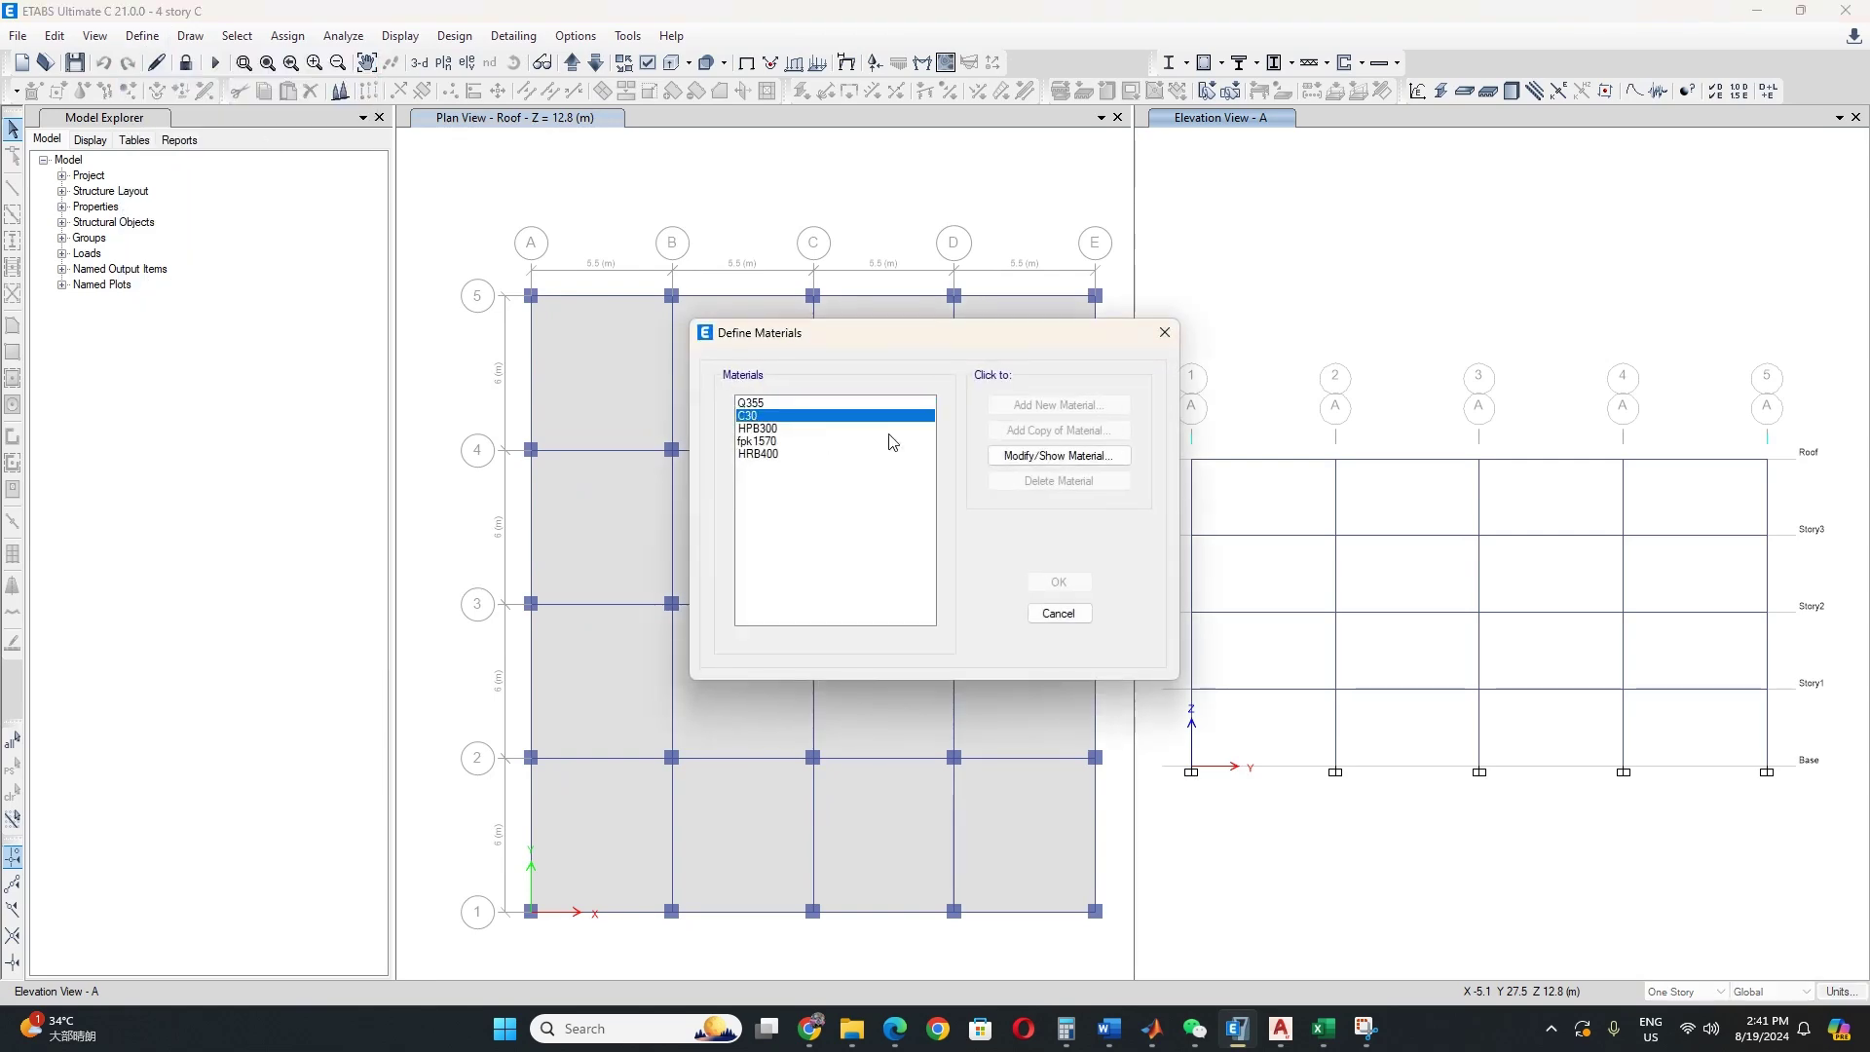
click(1013, 456)
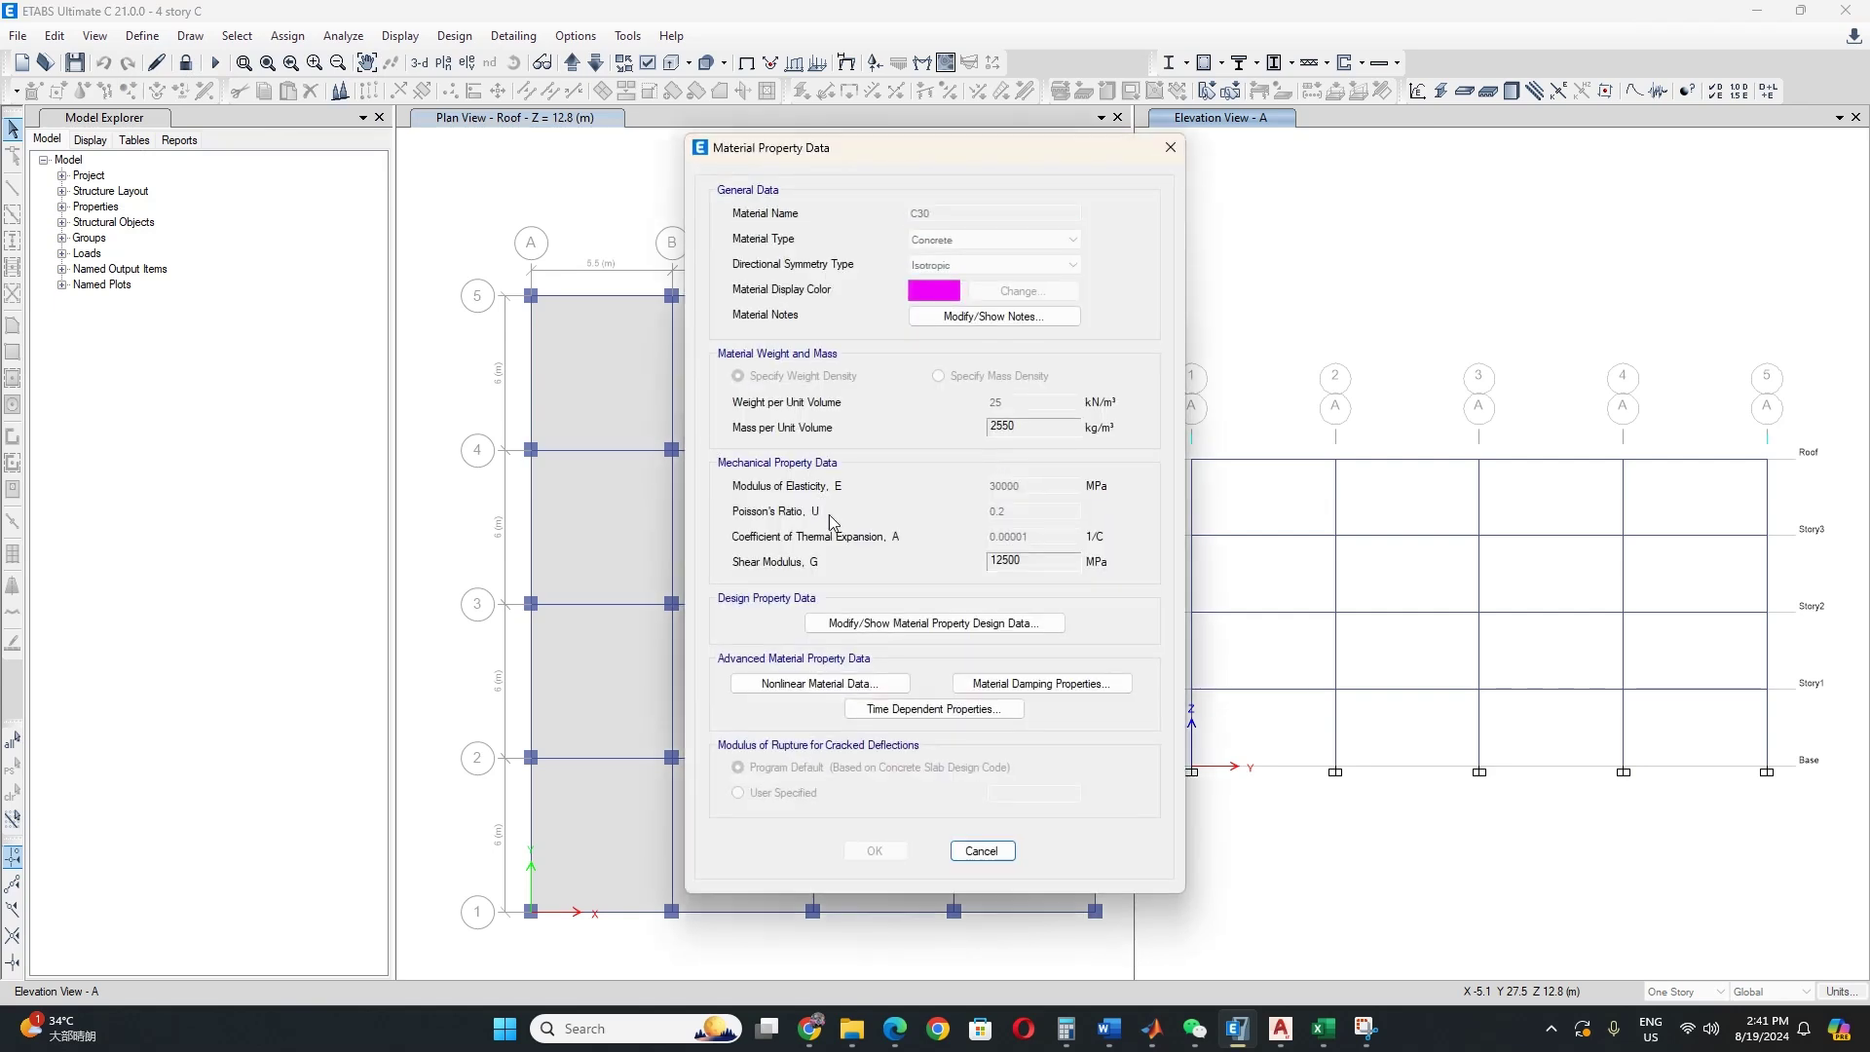
click(844, 679)
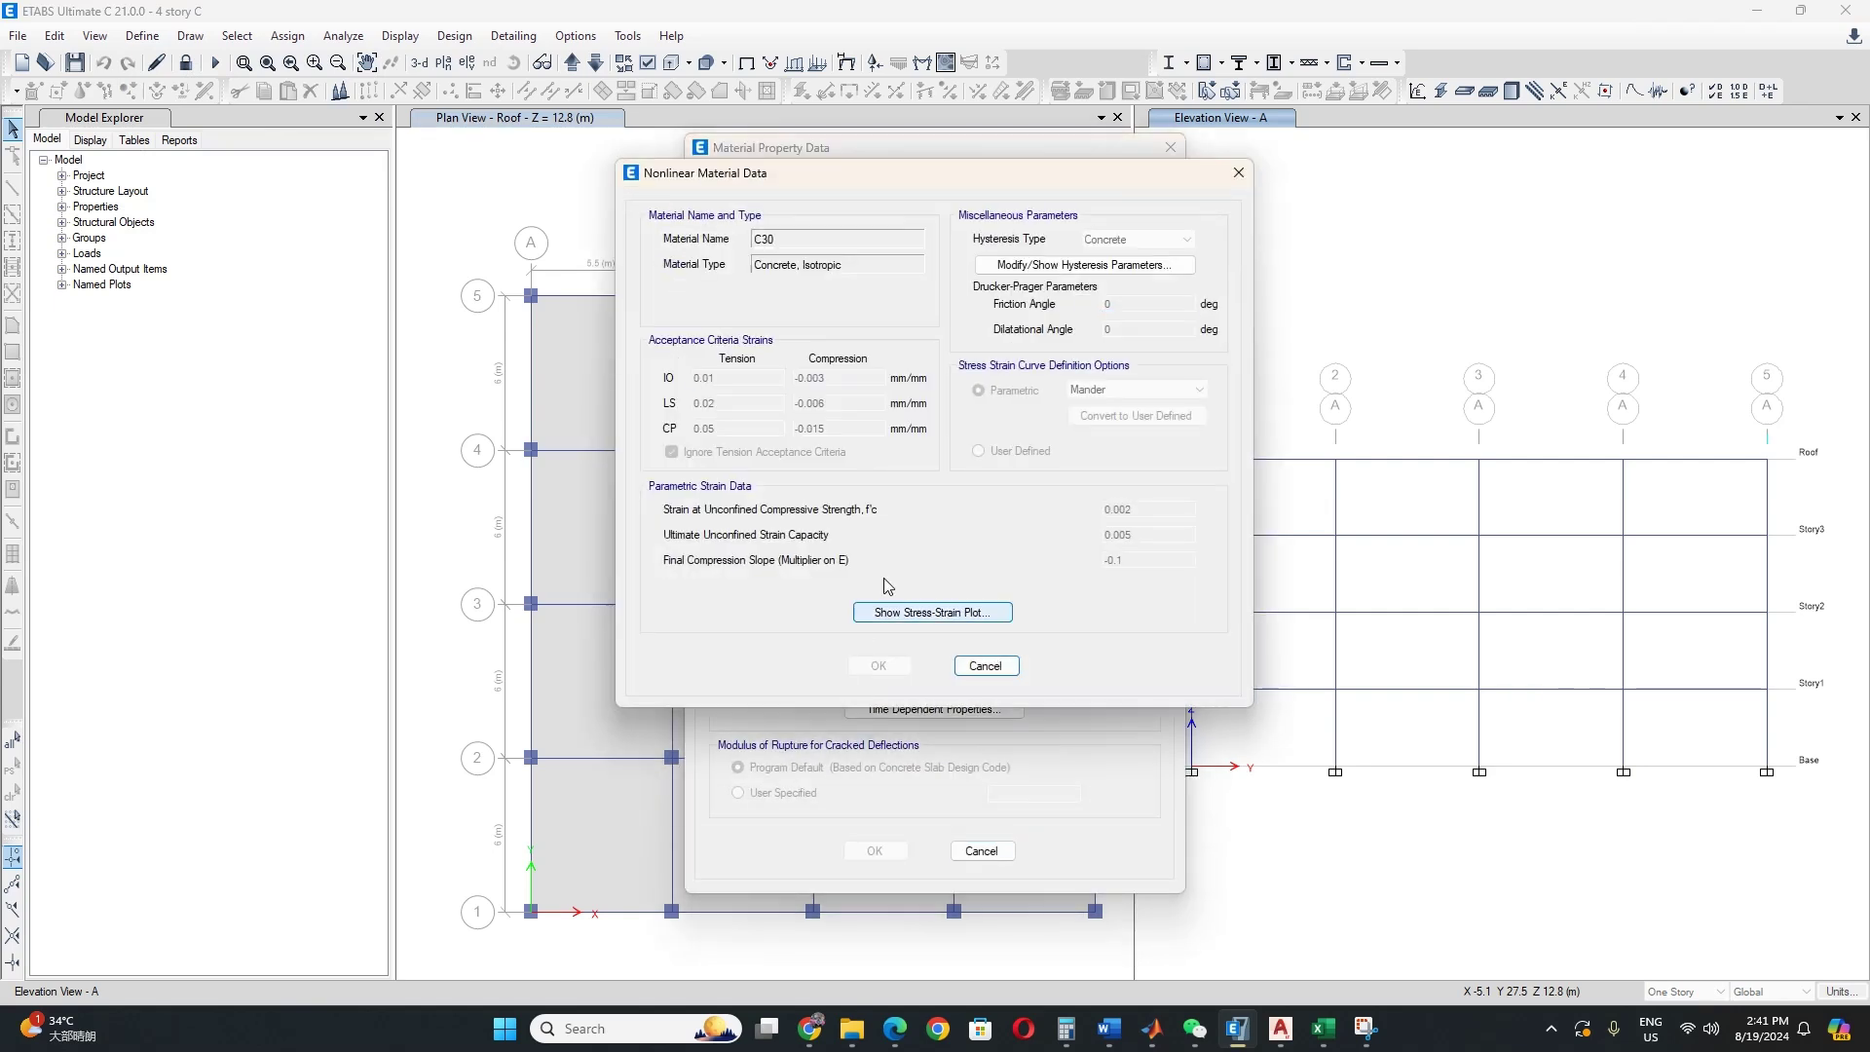
click(954, 614)
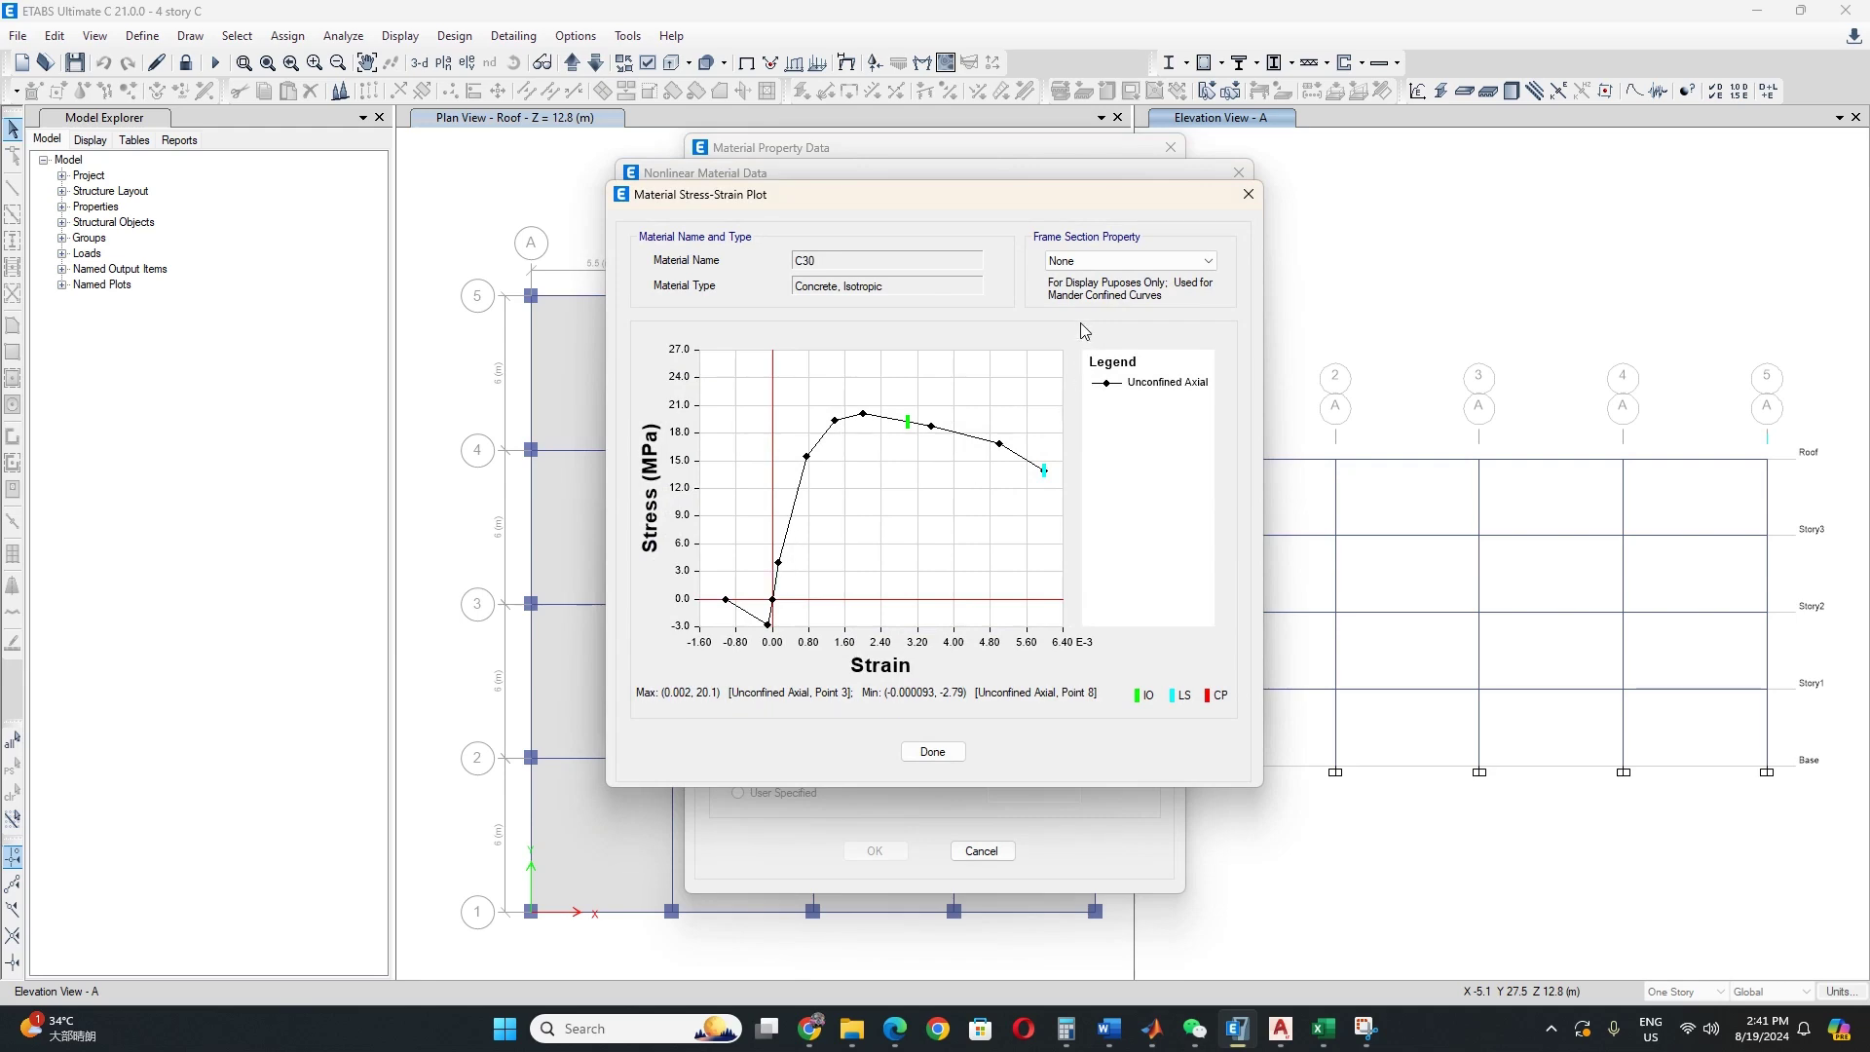
Step: Close the C30 plot, nonlinear data, property and material list dialogs
click(1248, 194)
click(1238, 172)
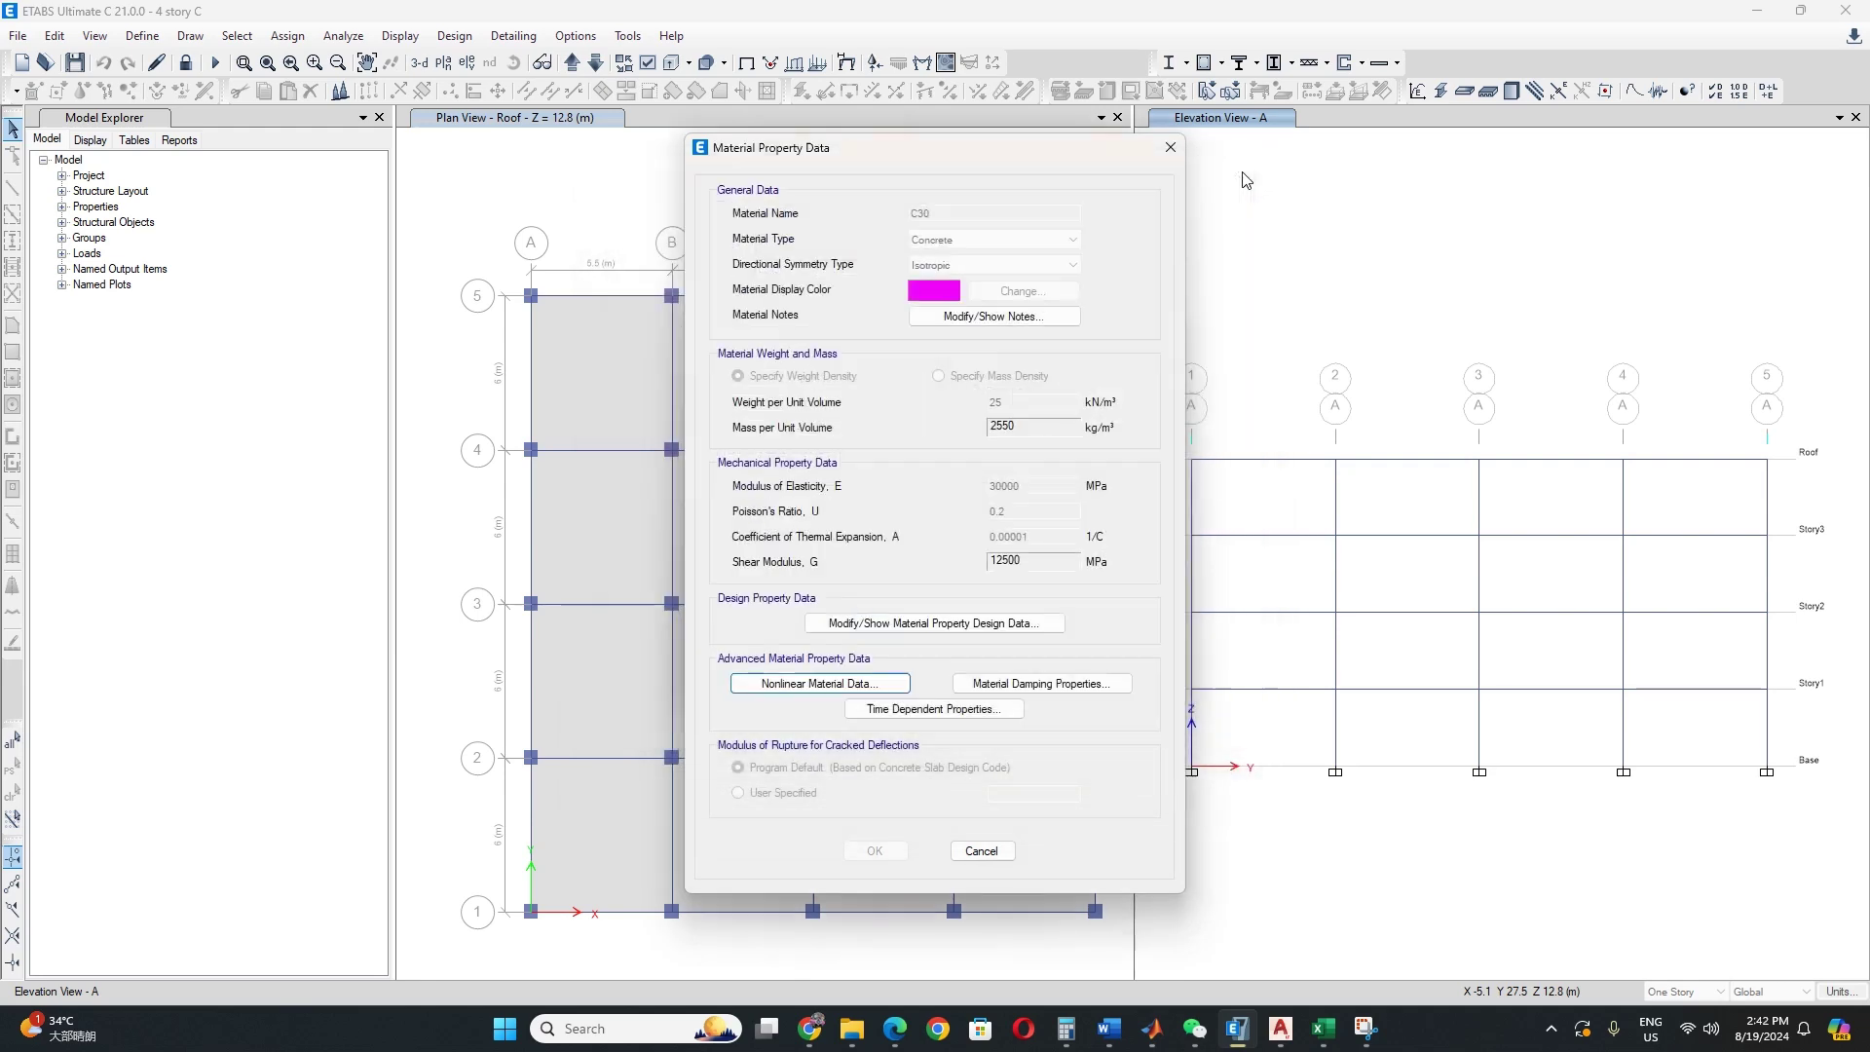
click(1170, 147)
click(1165, 333)
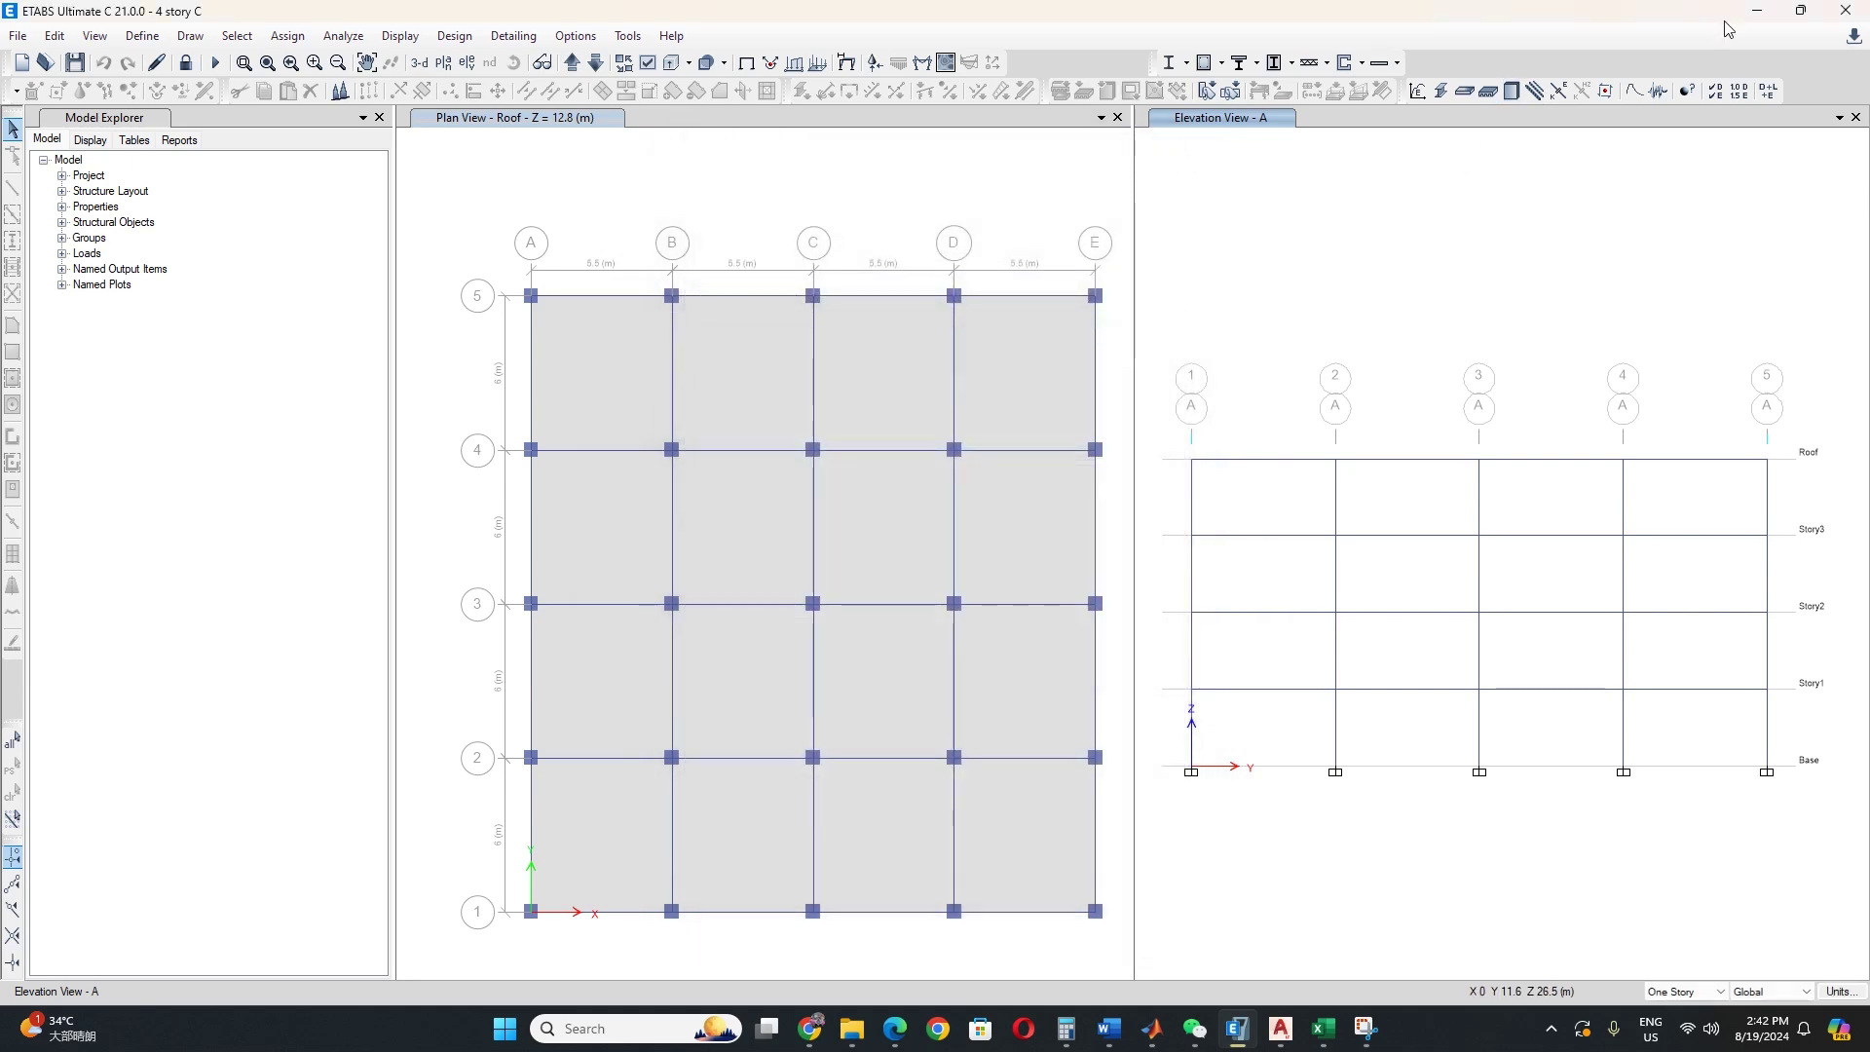
Step: Change the section diameter in C5 to 600, giving fcc' 44.244 MPa and K 1.4748
click(1760, 10)
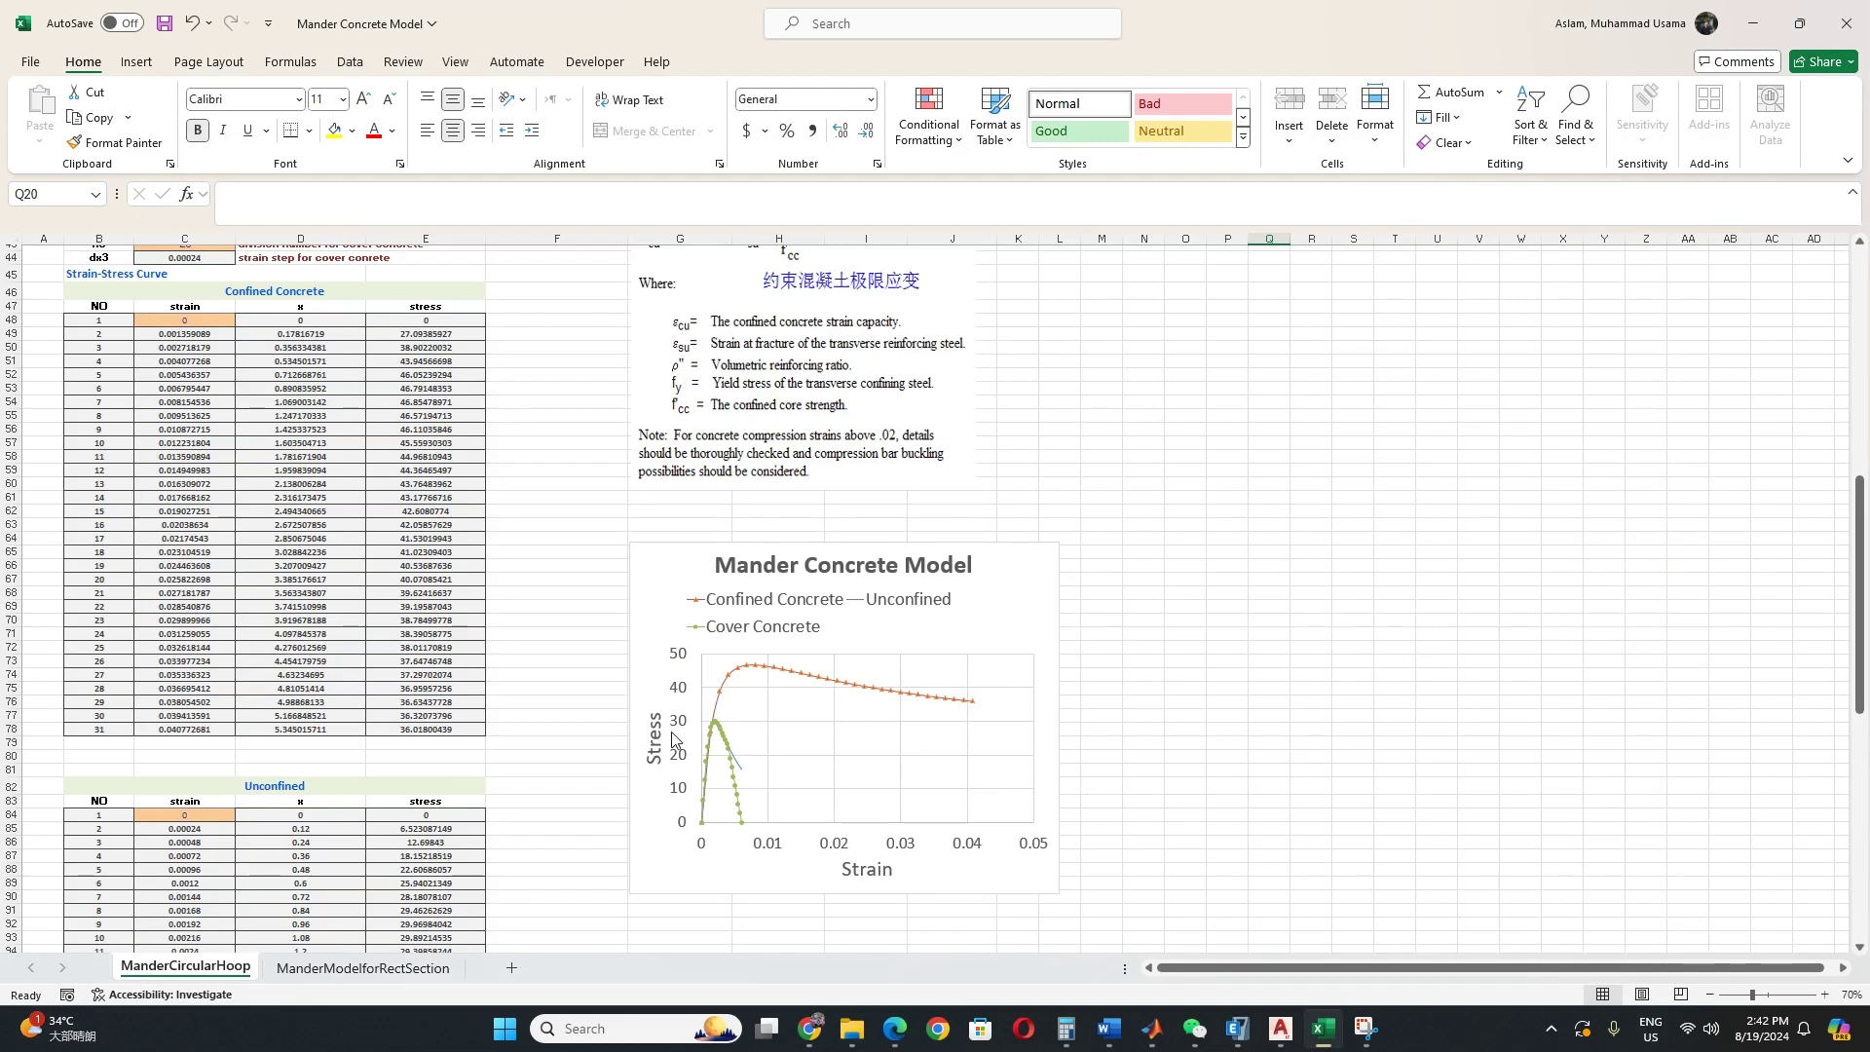
scroll(513, 701, up, 13)
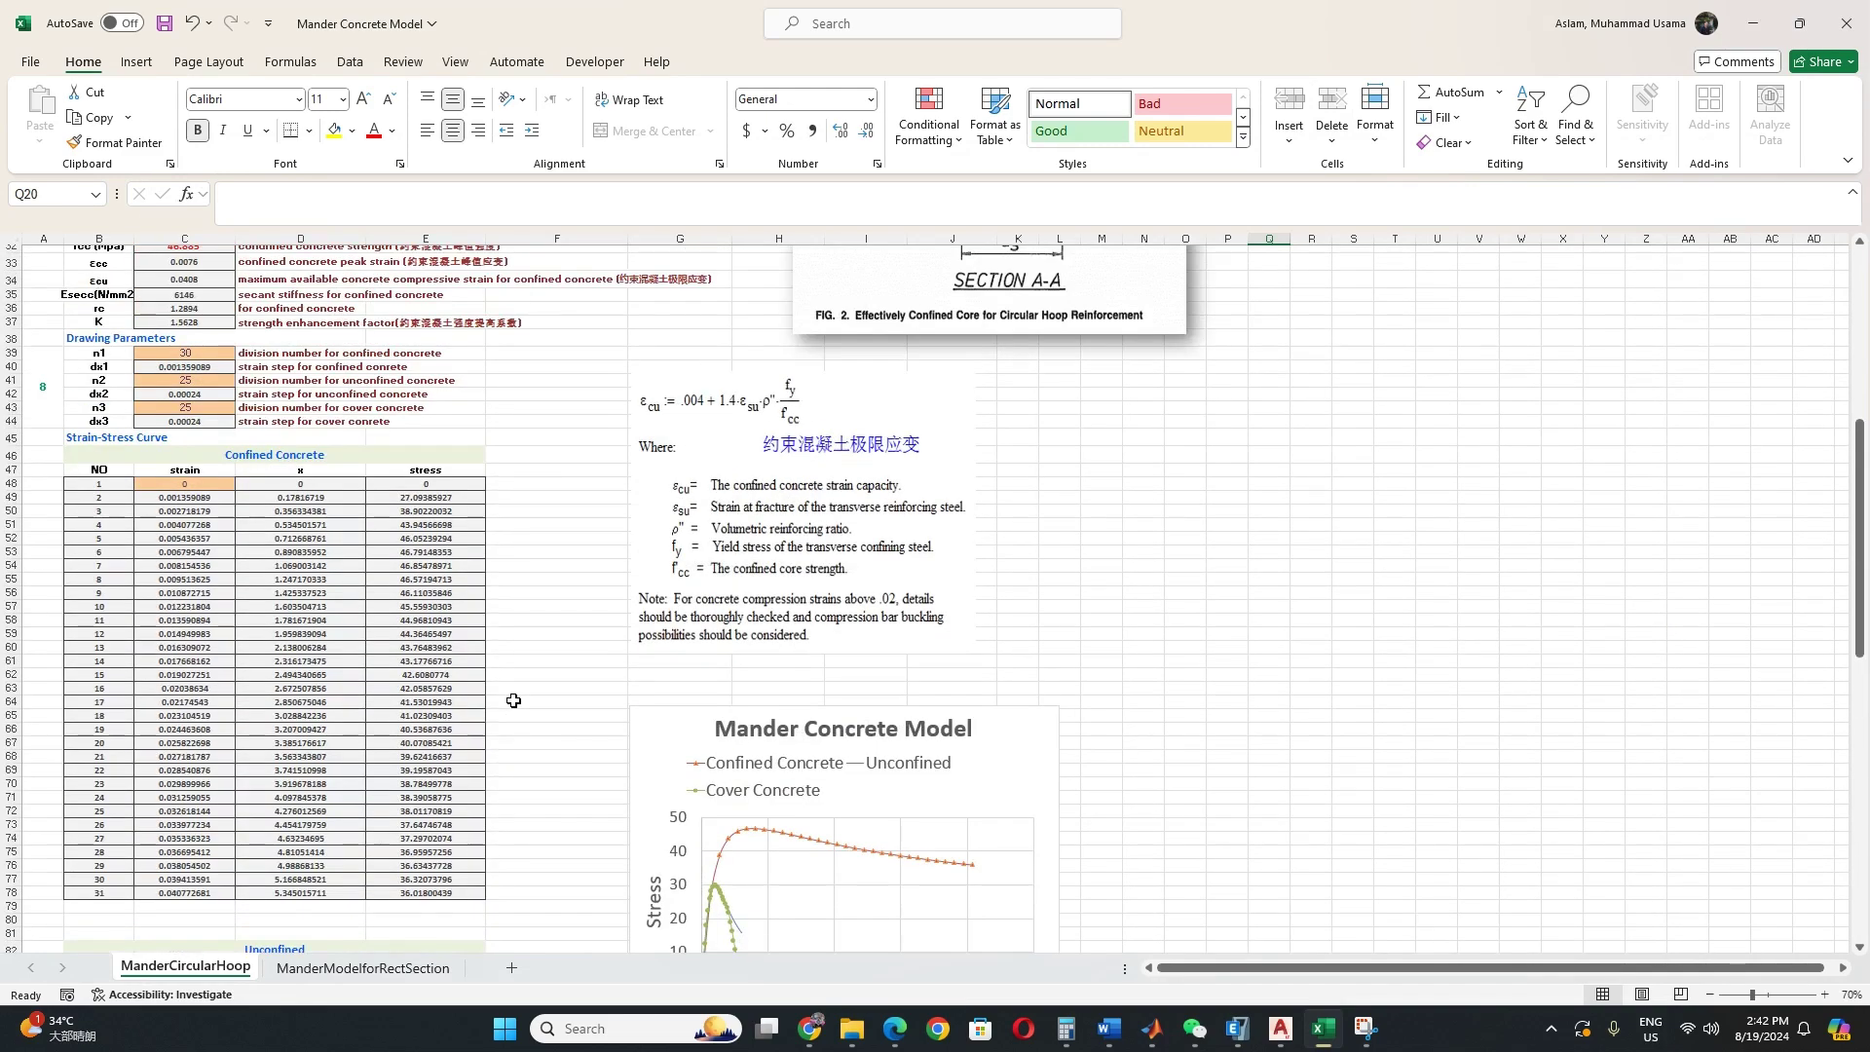
scroll(513, 700, up, 1)
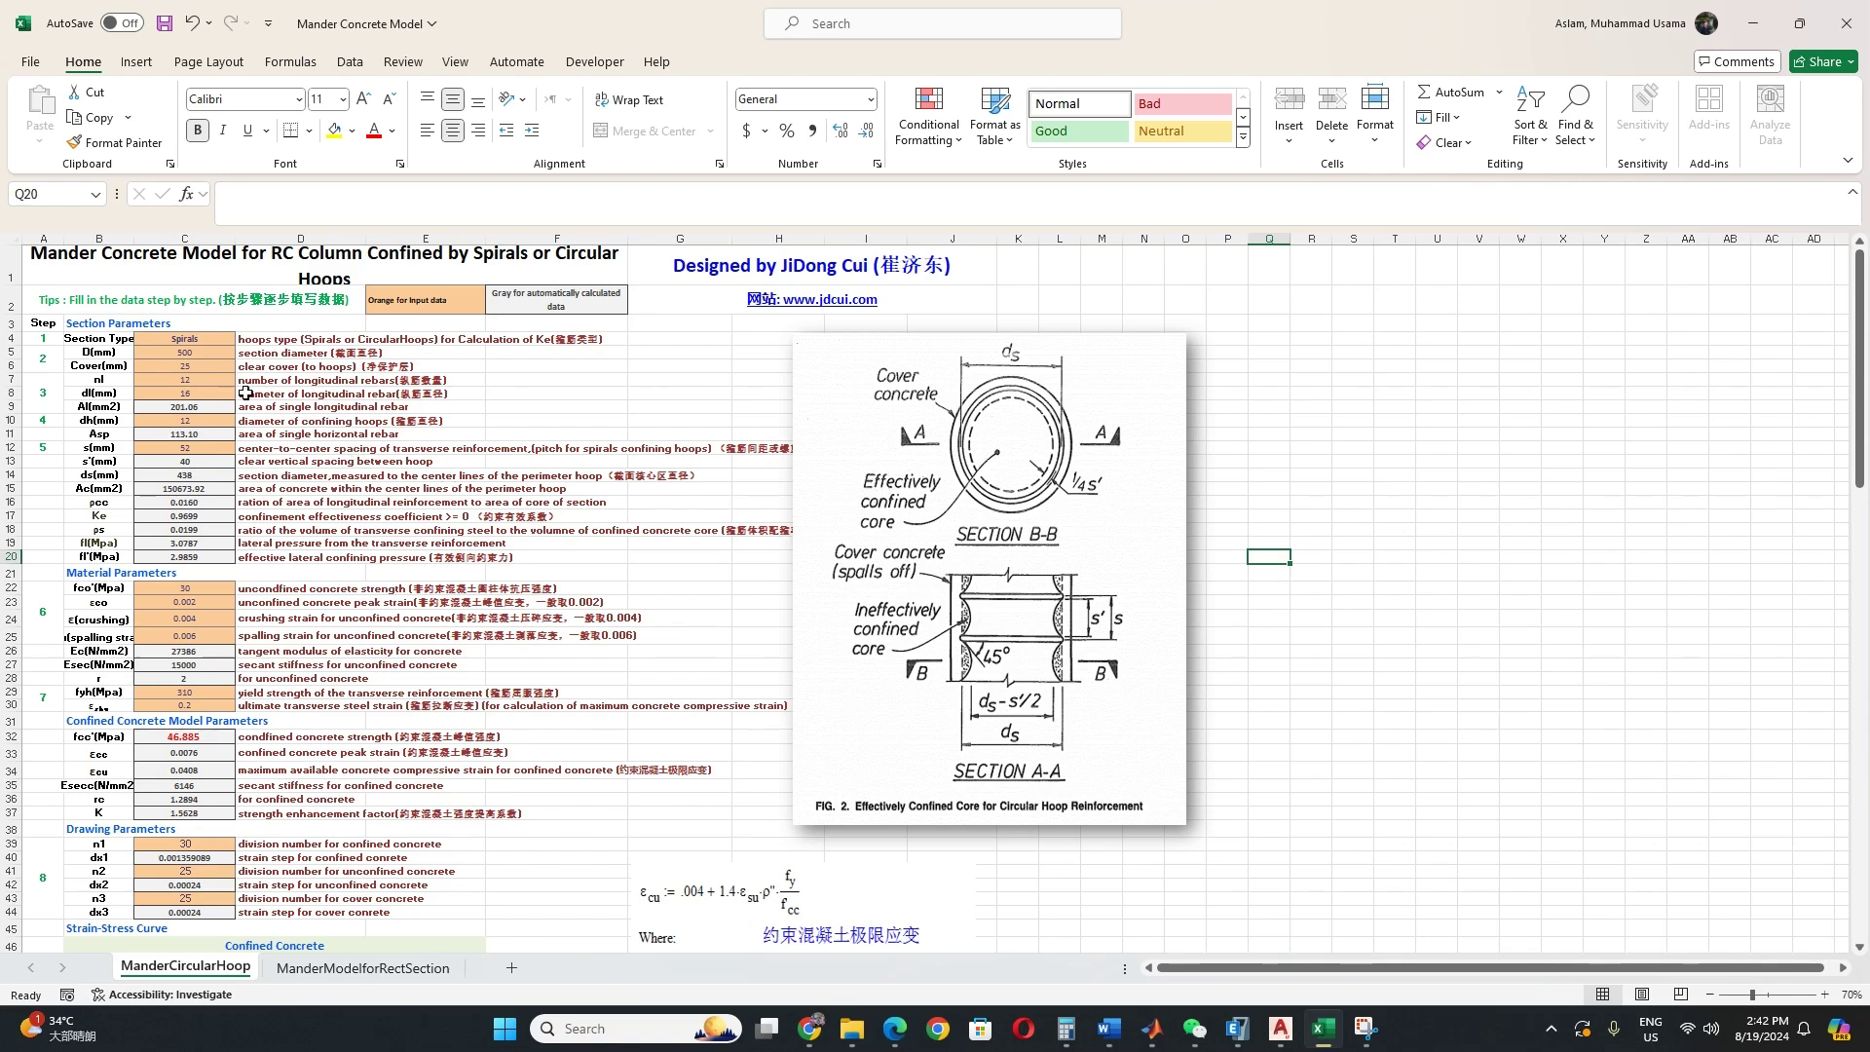
click(192, 353)
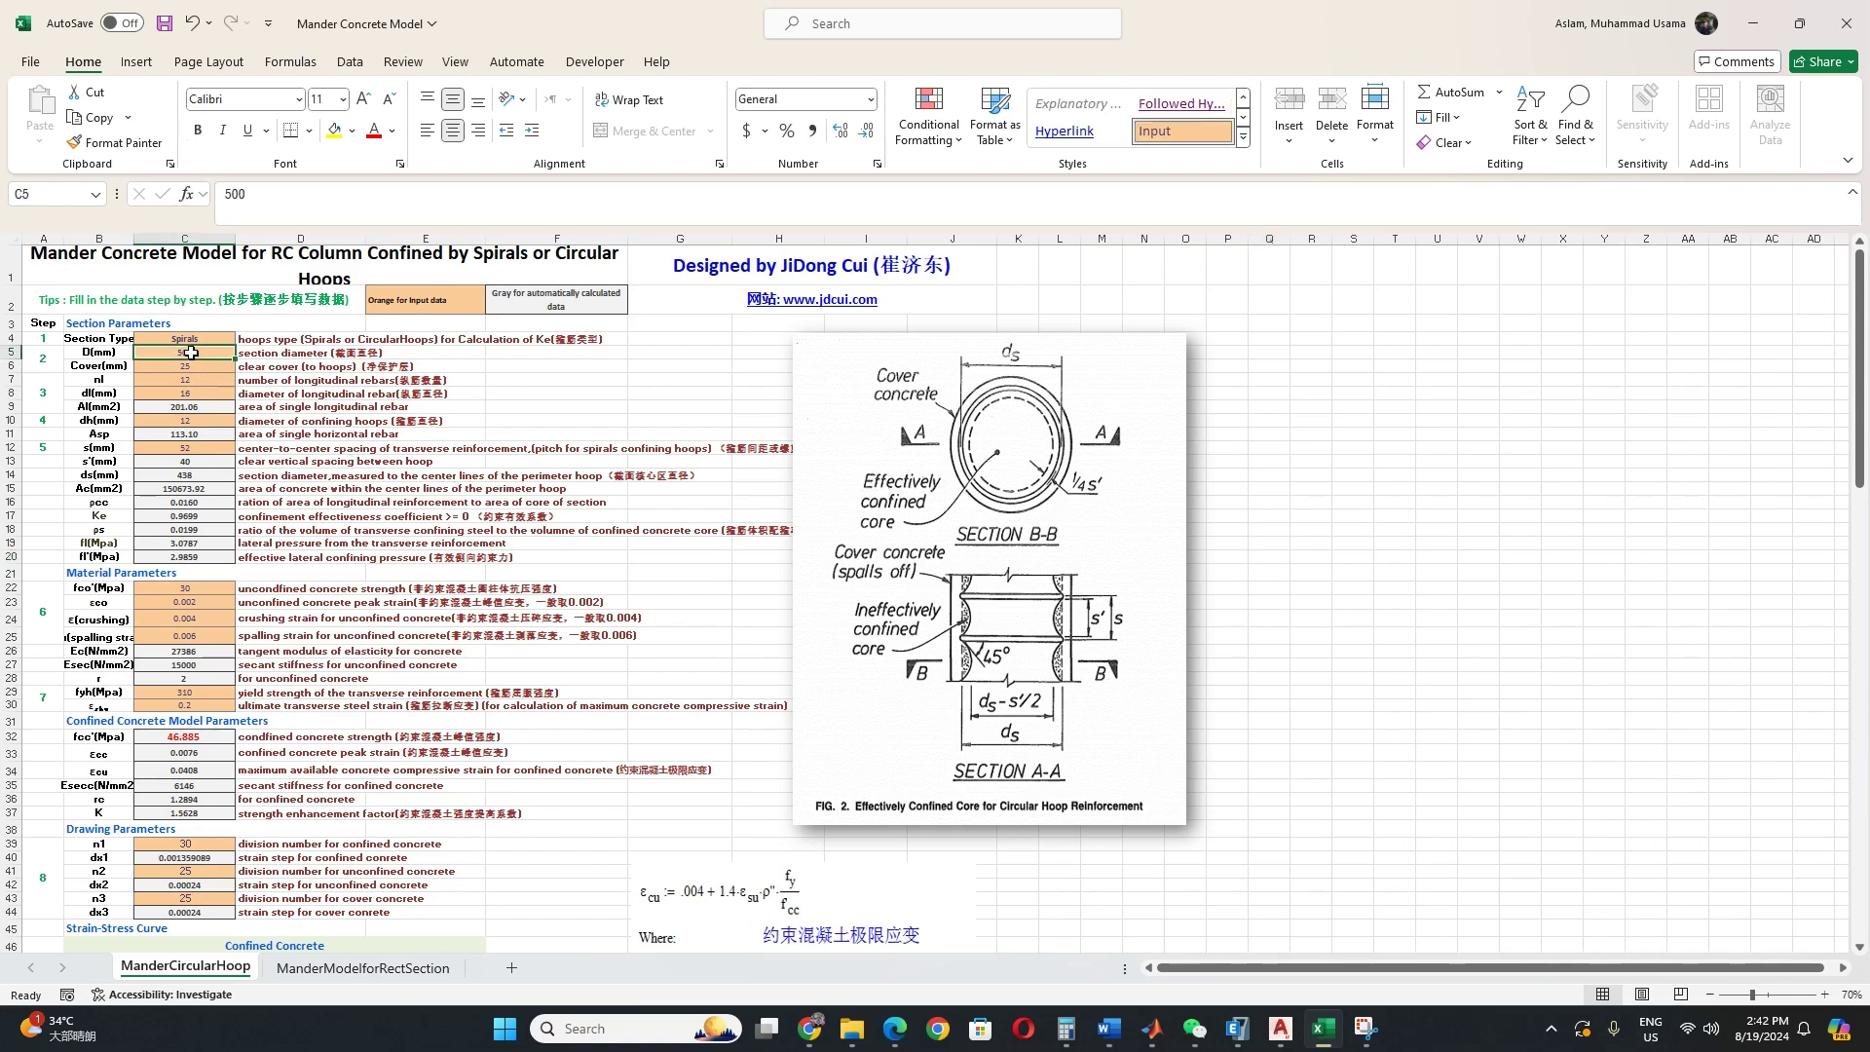
text(600)
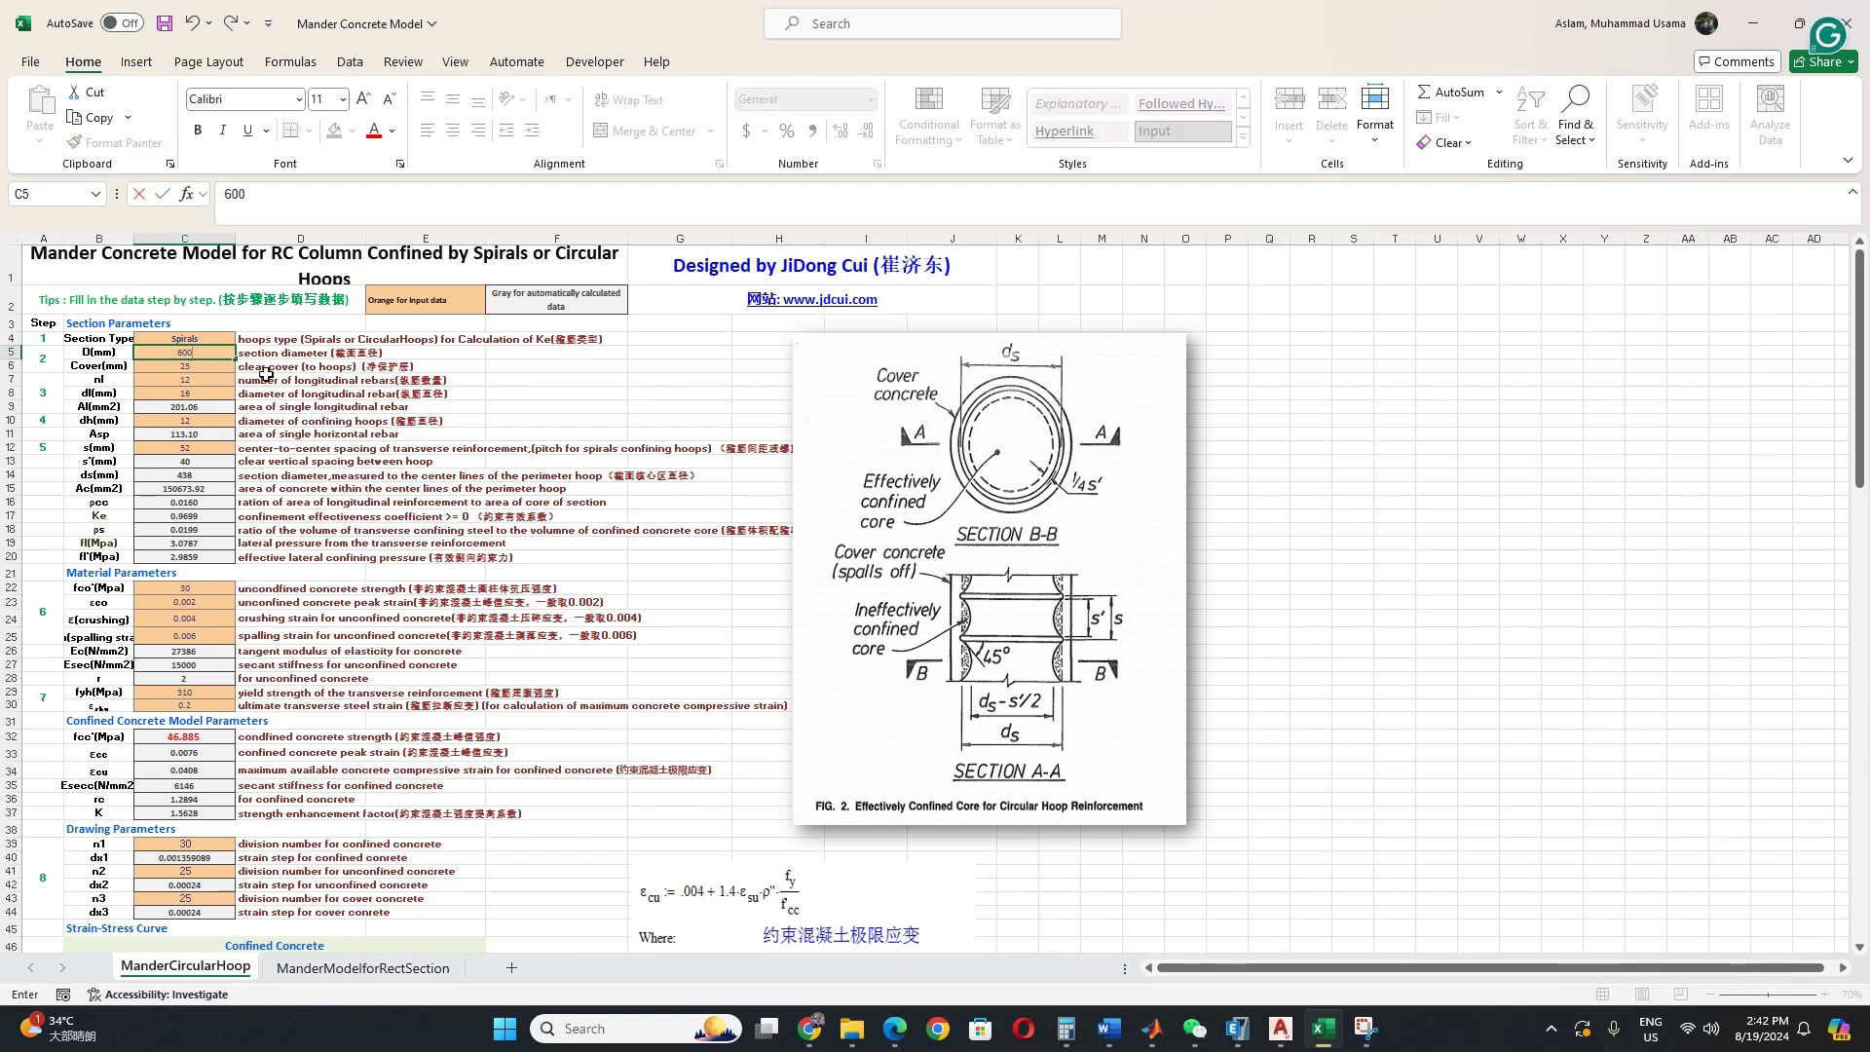
click(504, 380)
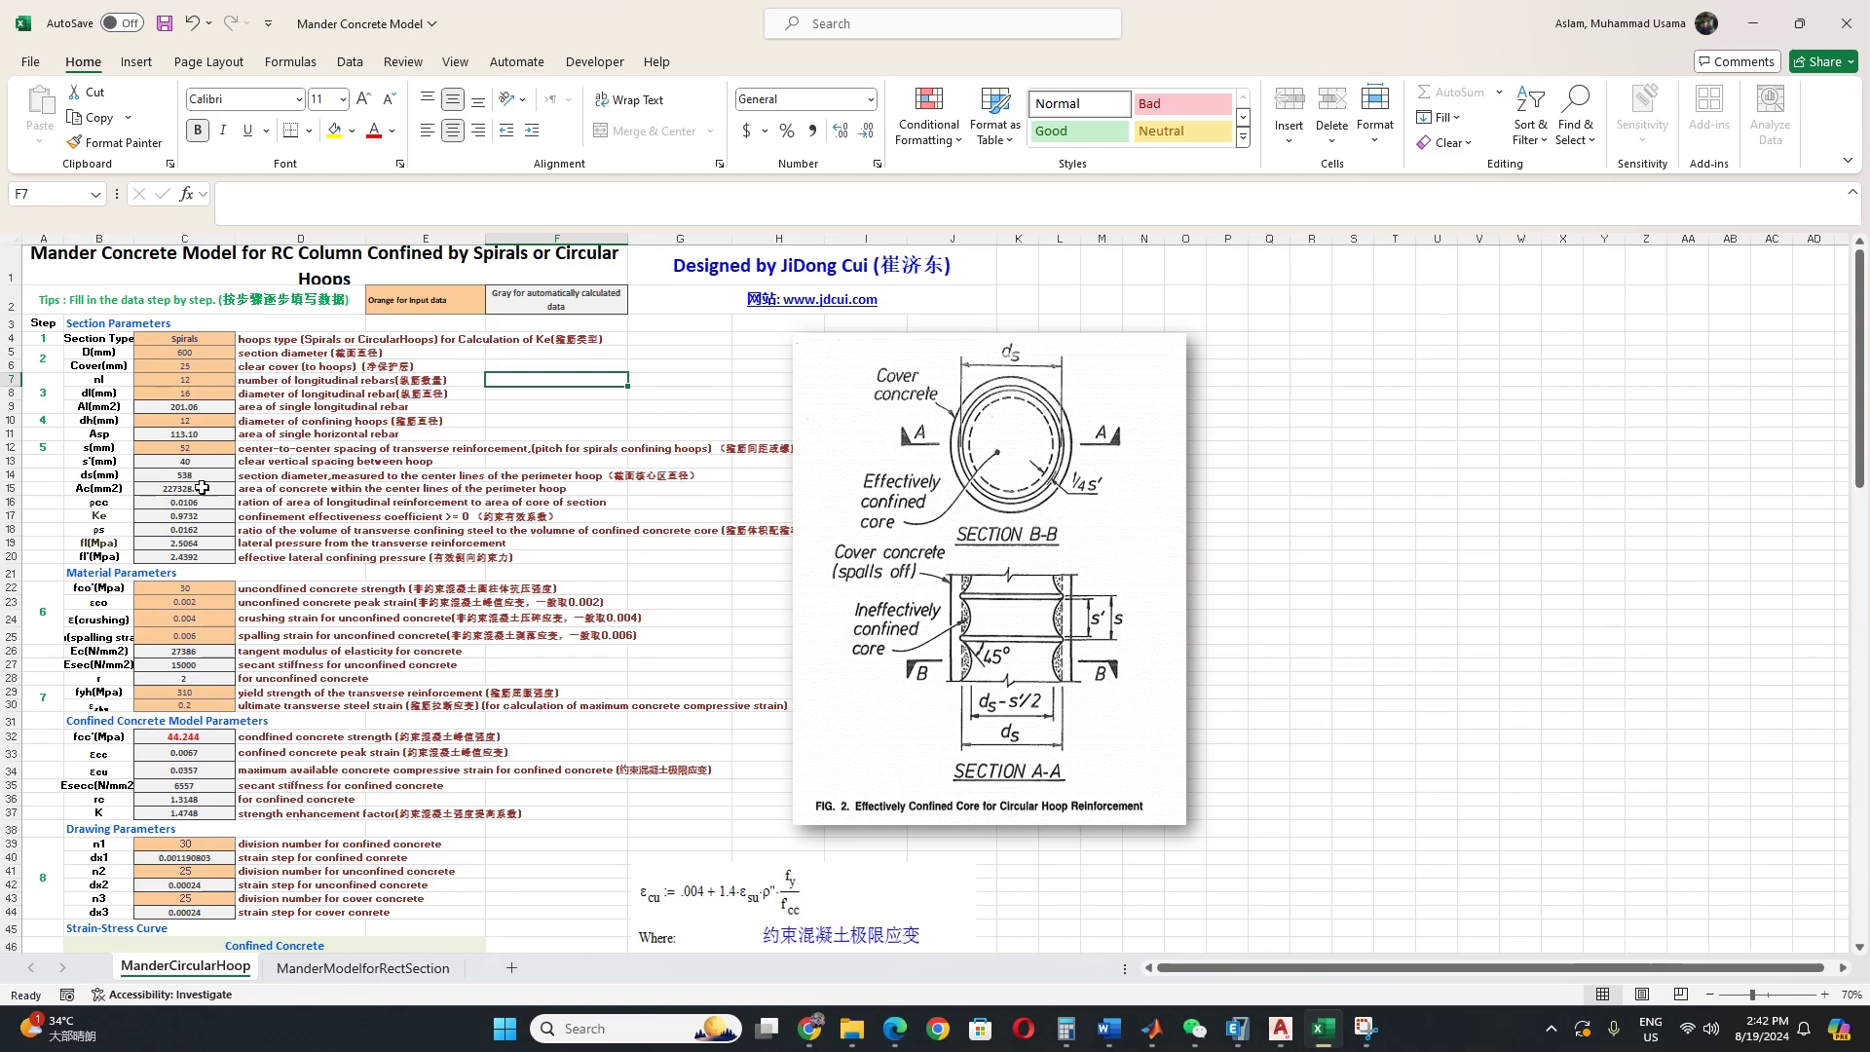
scroll(320, 545, down, 15)
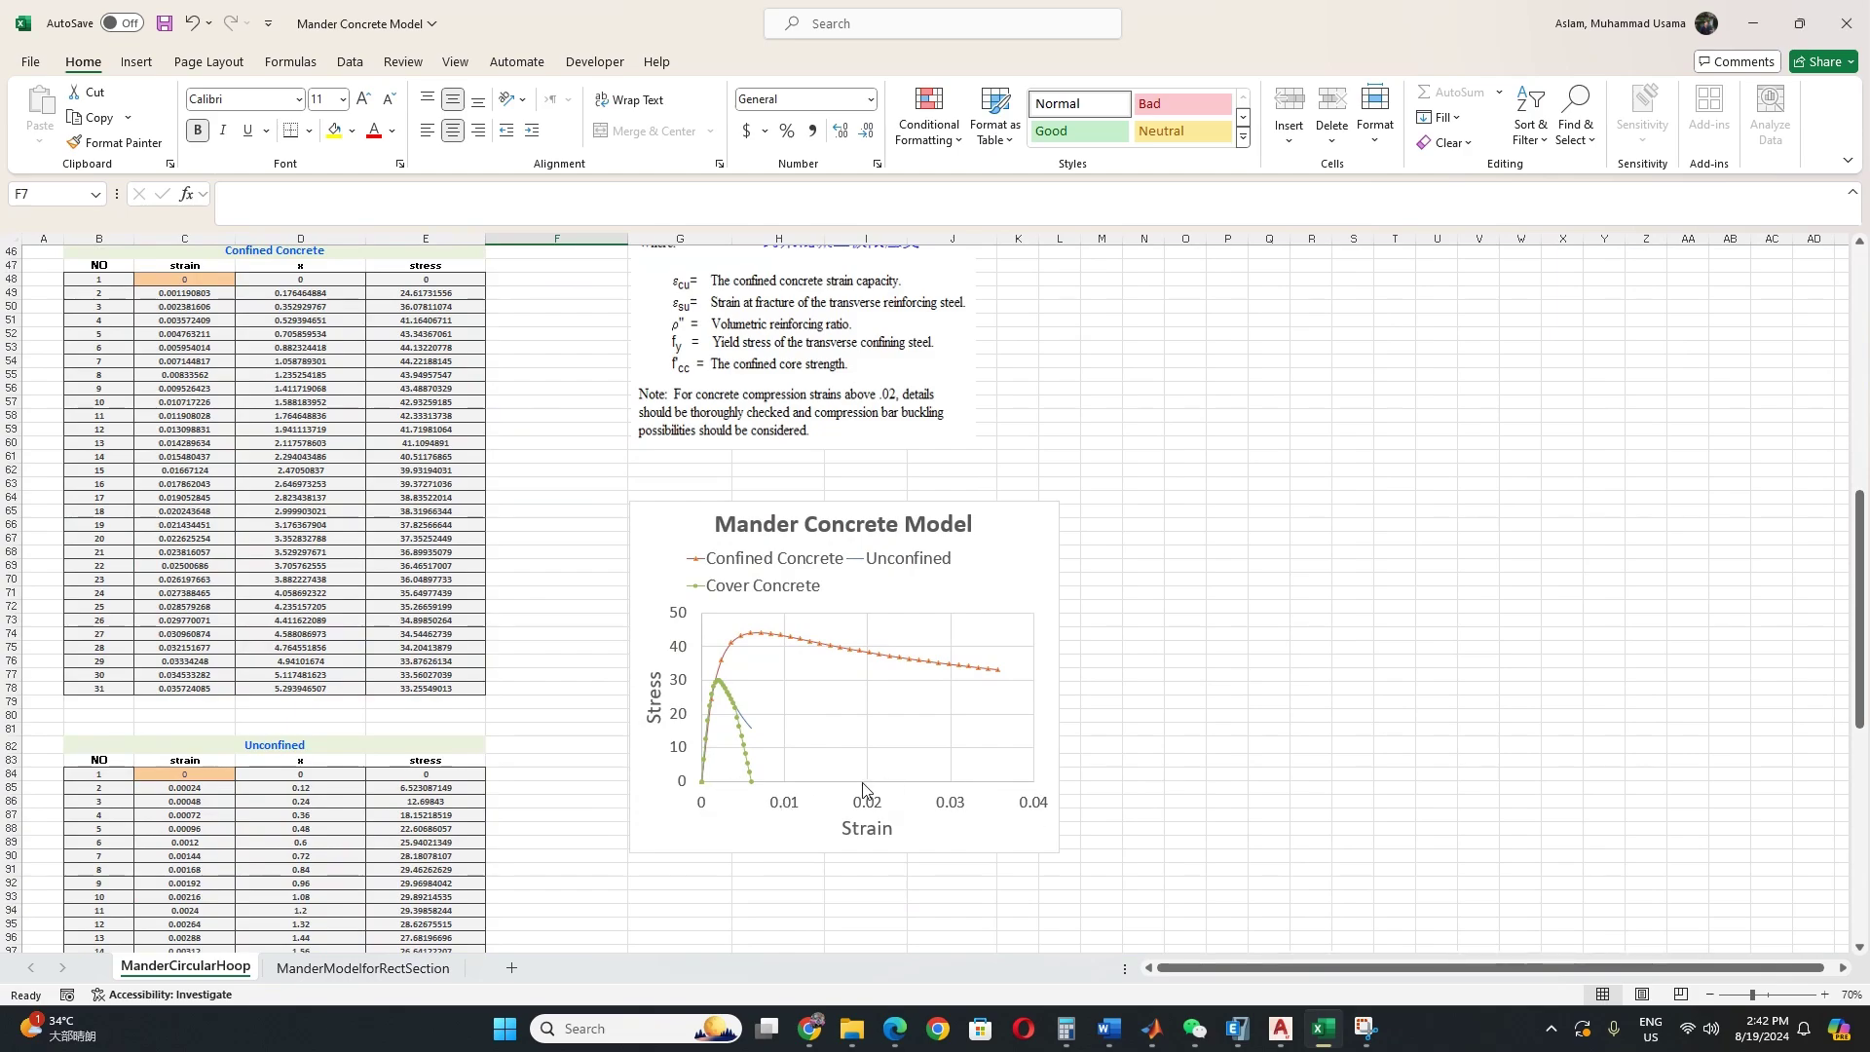
scroll(341, 633, up, 11)
scroll(341, 633, up, 4)
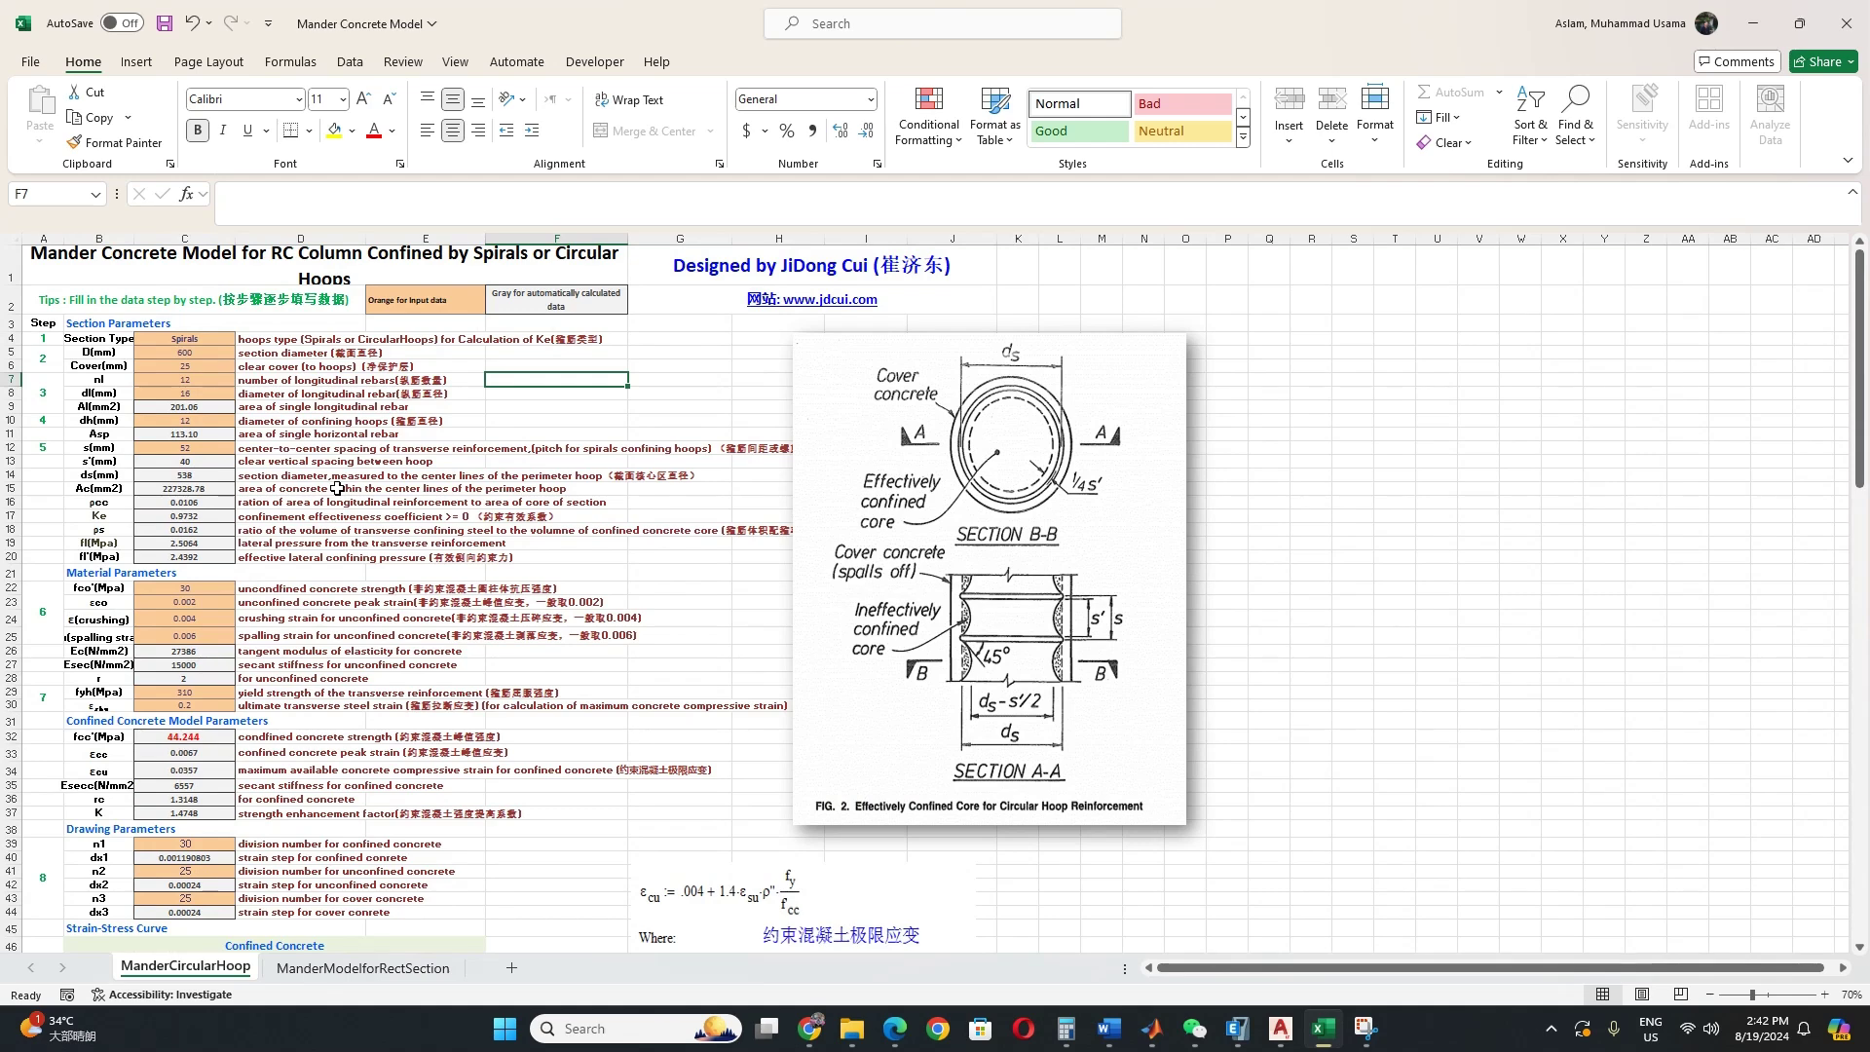
Step: Set the cover thickness in C6 to 40
click(199, 369)
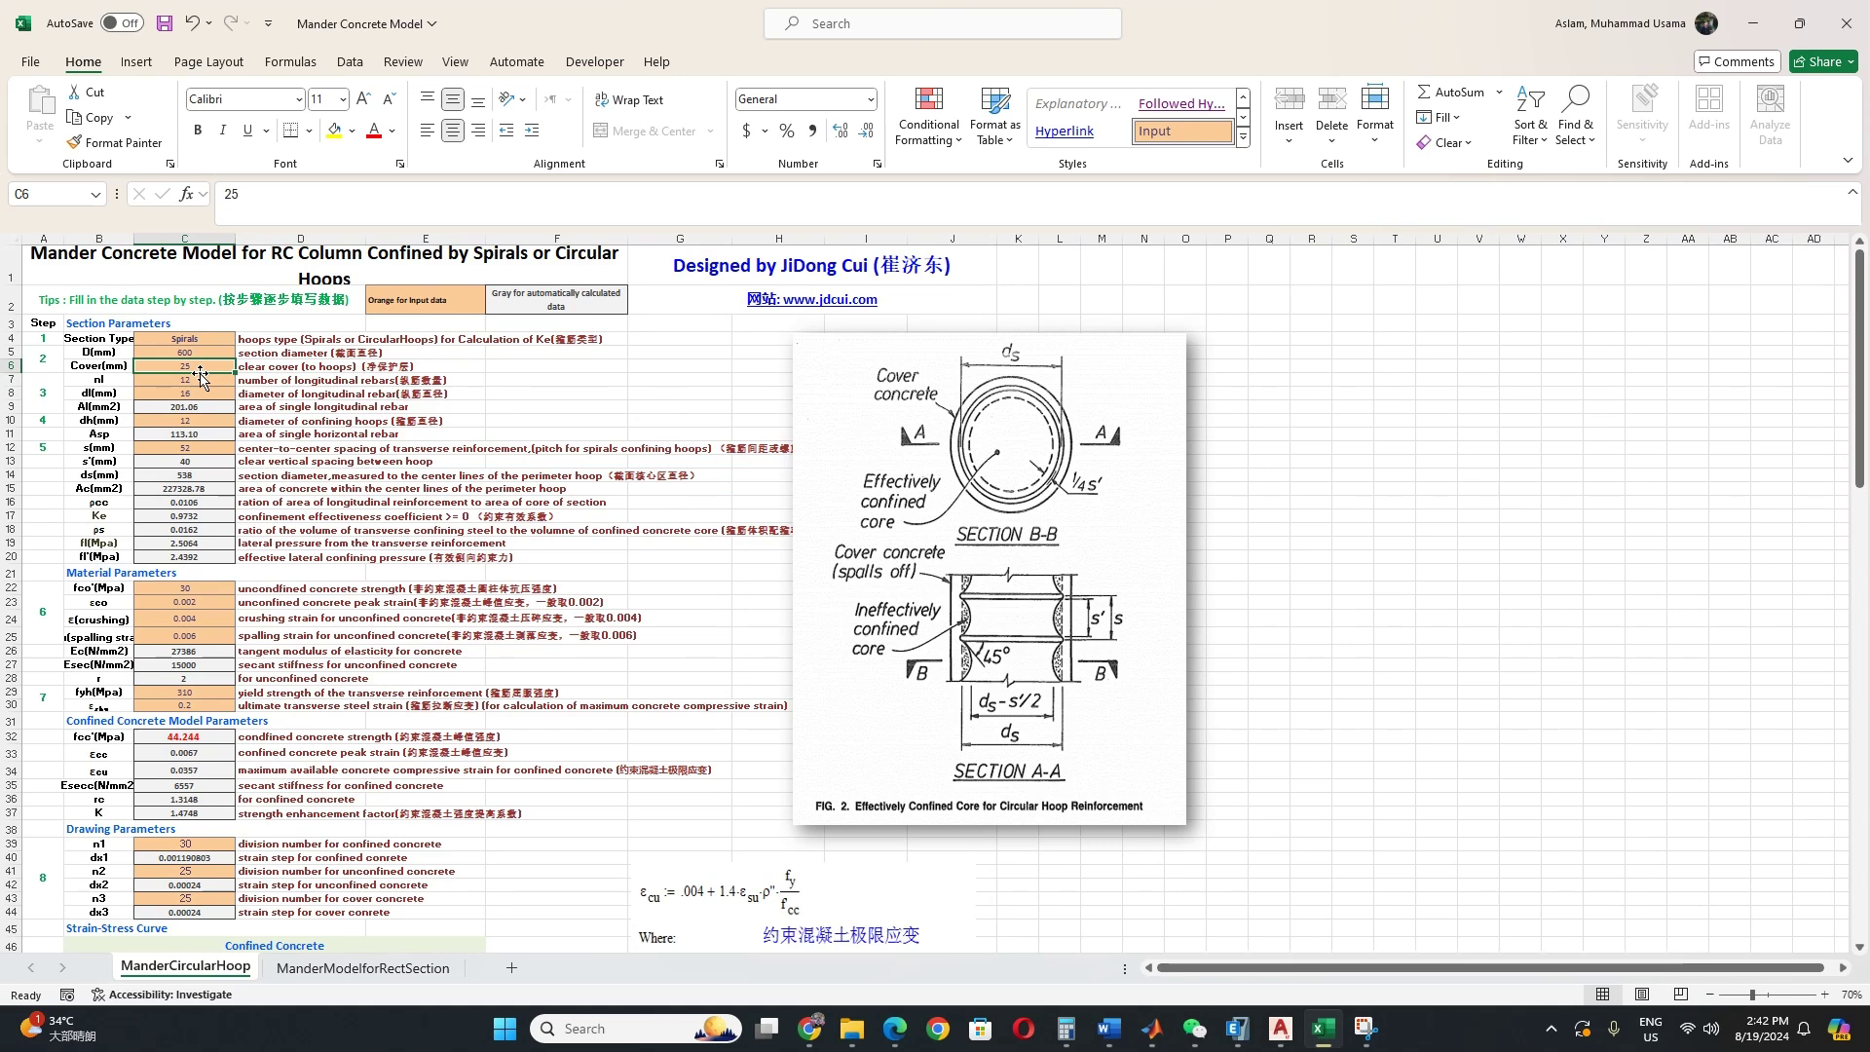
text(40)
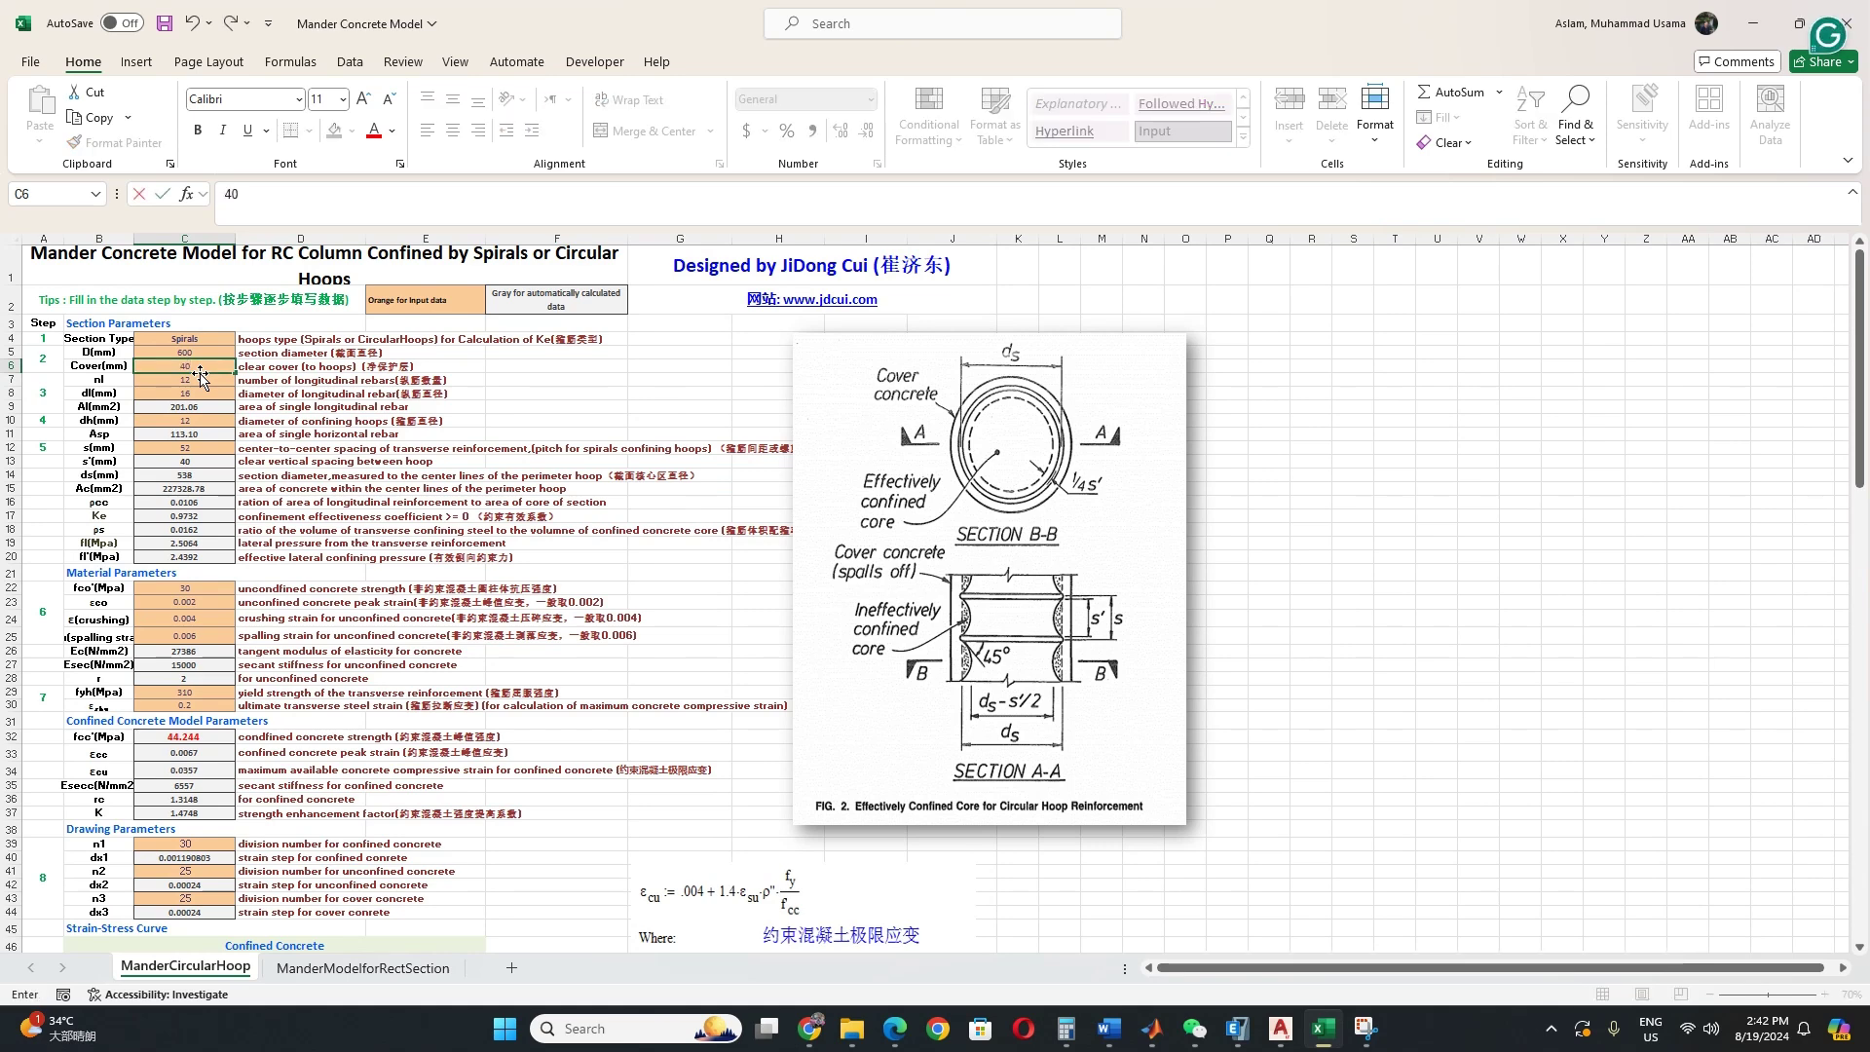
click(568, 420)
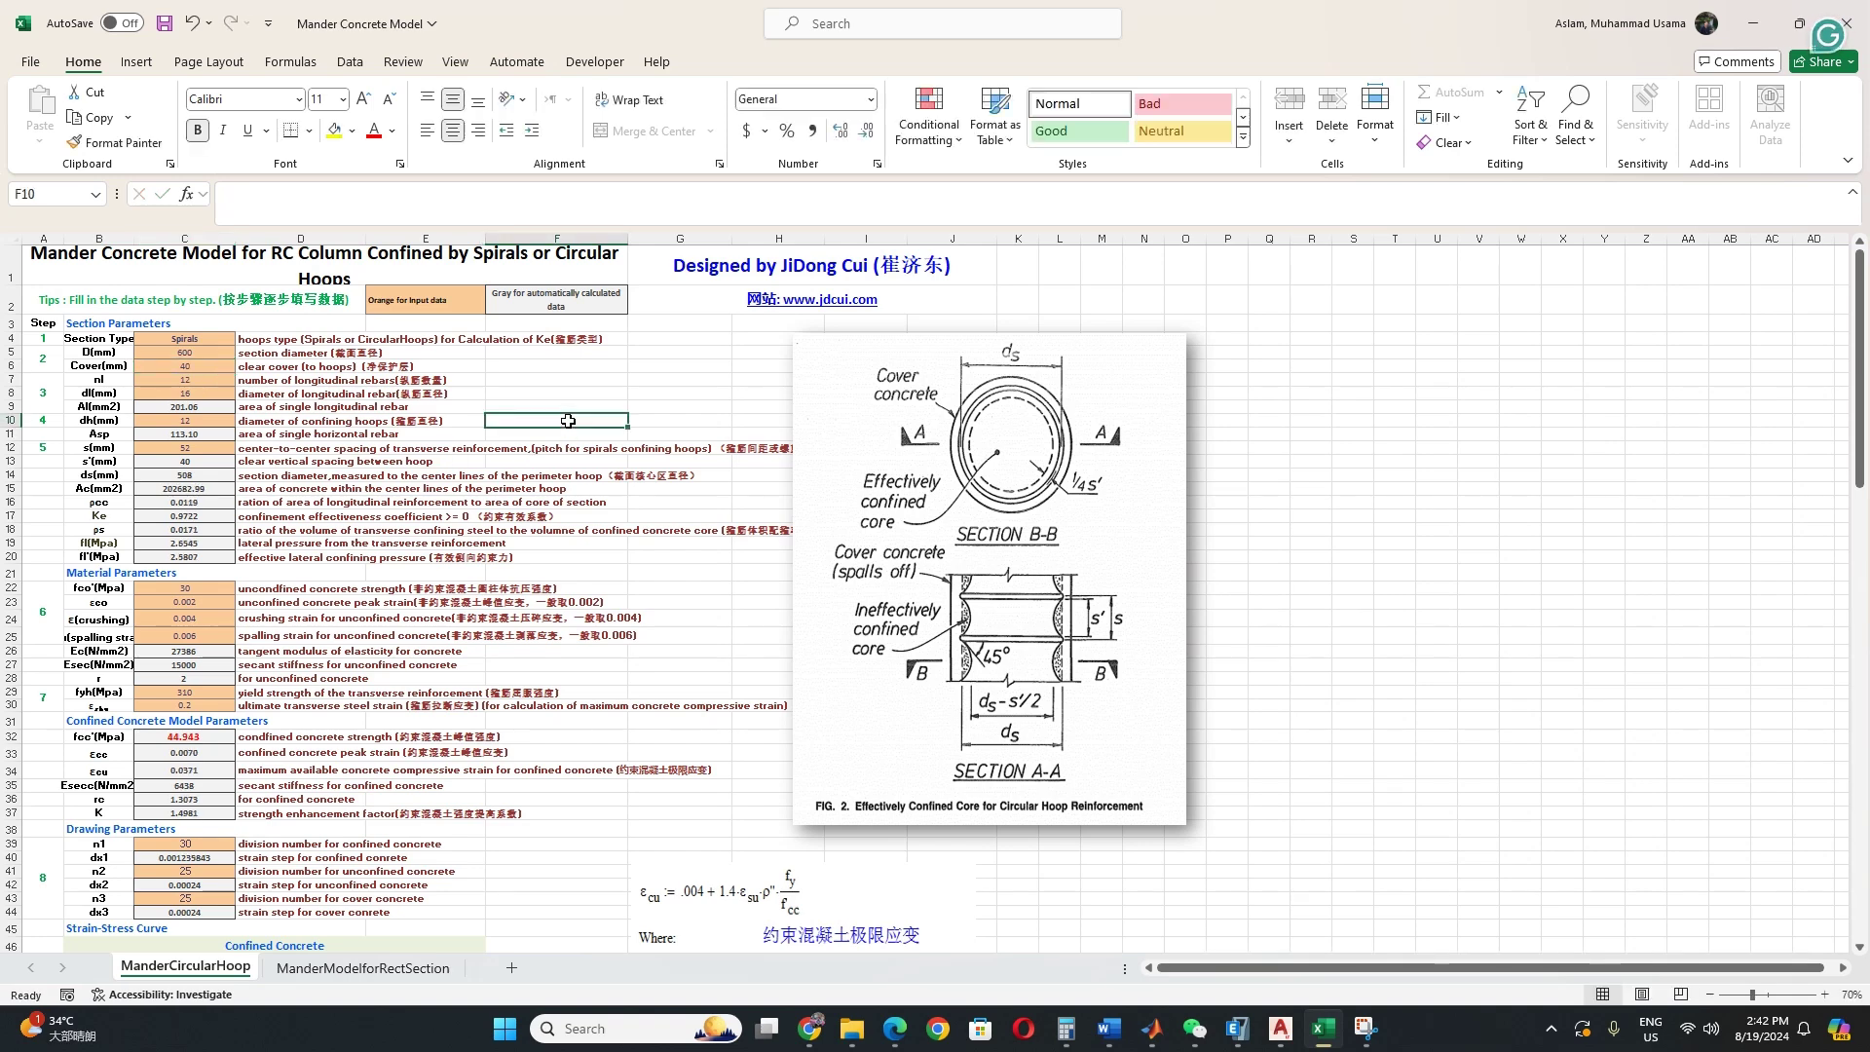
Step: Use 16 longitudinal bars of 20 mm diameter, giving bar area 314.16 mm²
click(196, 383)
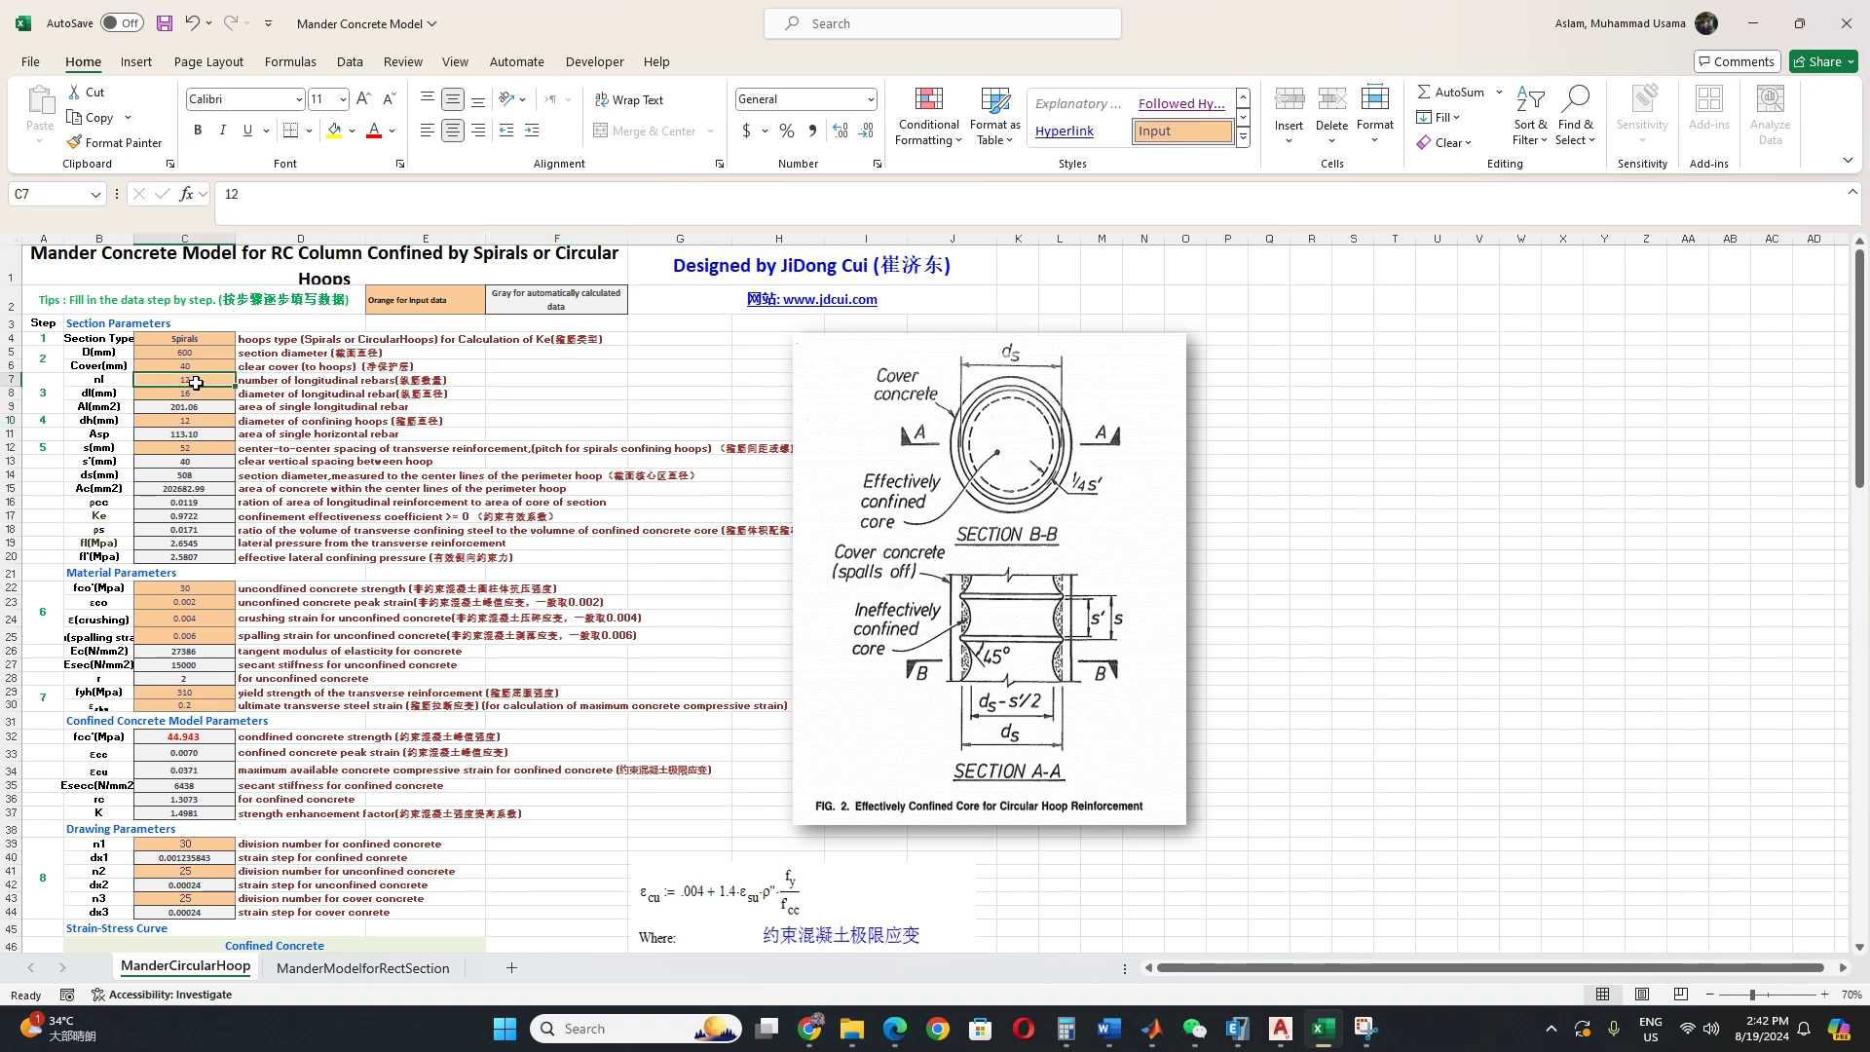
text(16)
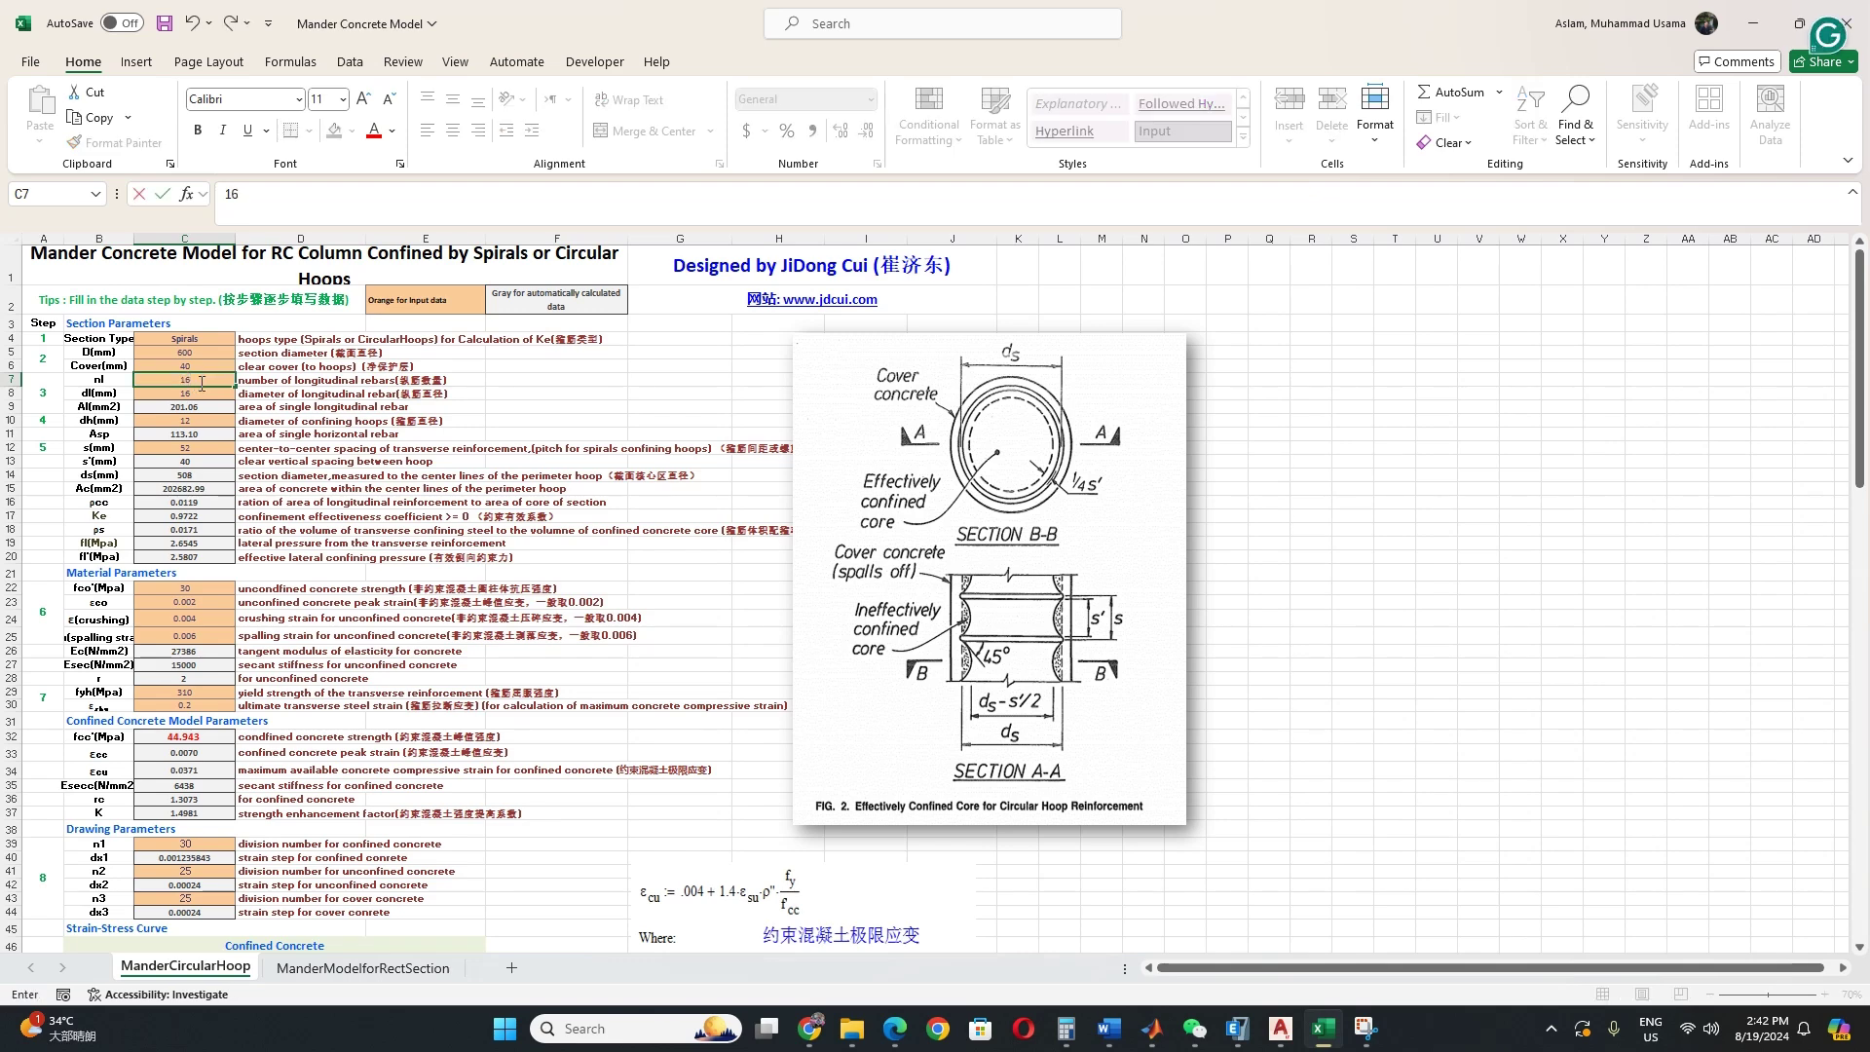
click(508, 389)
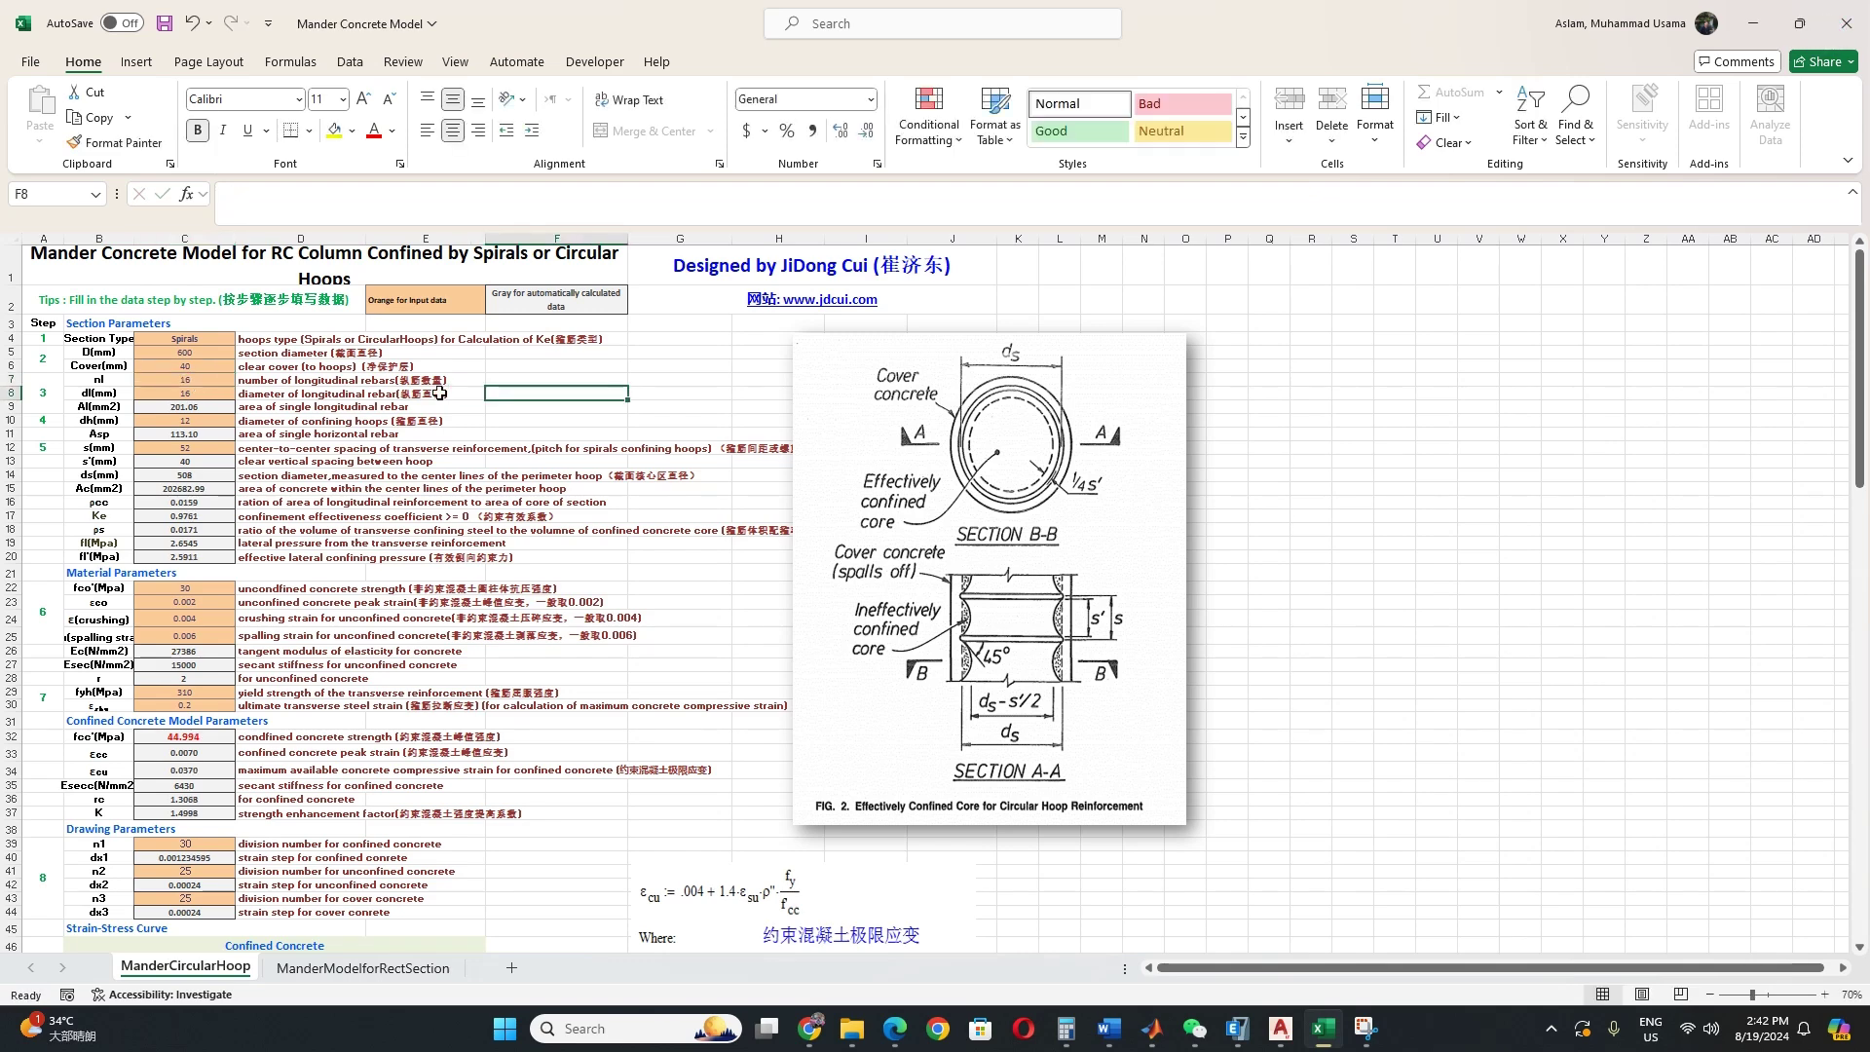
click(207, 396)
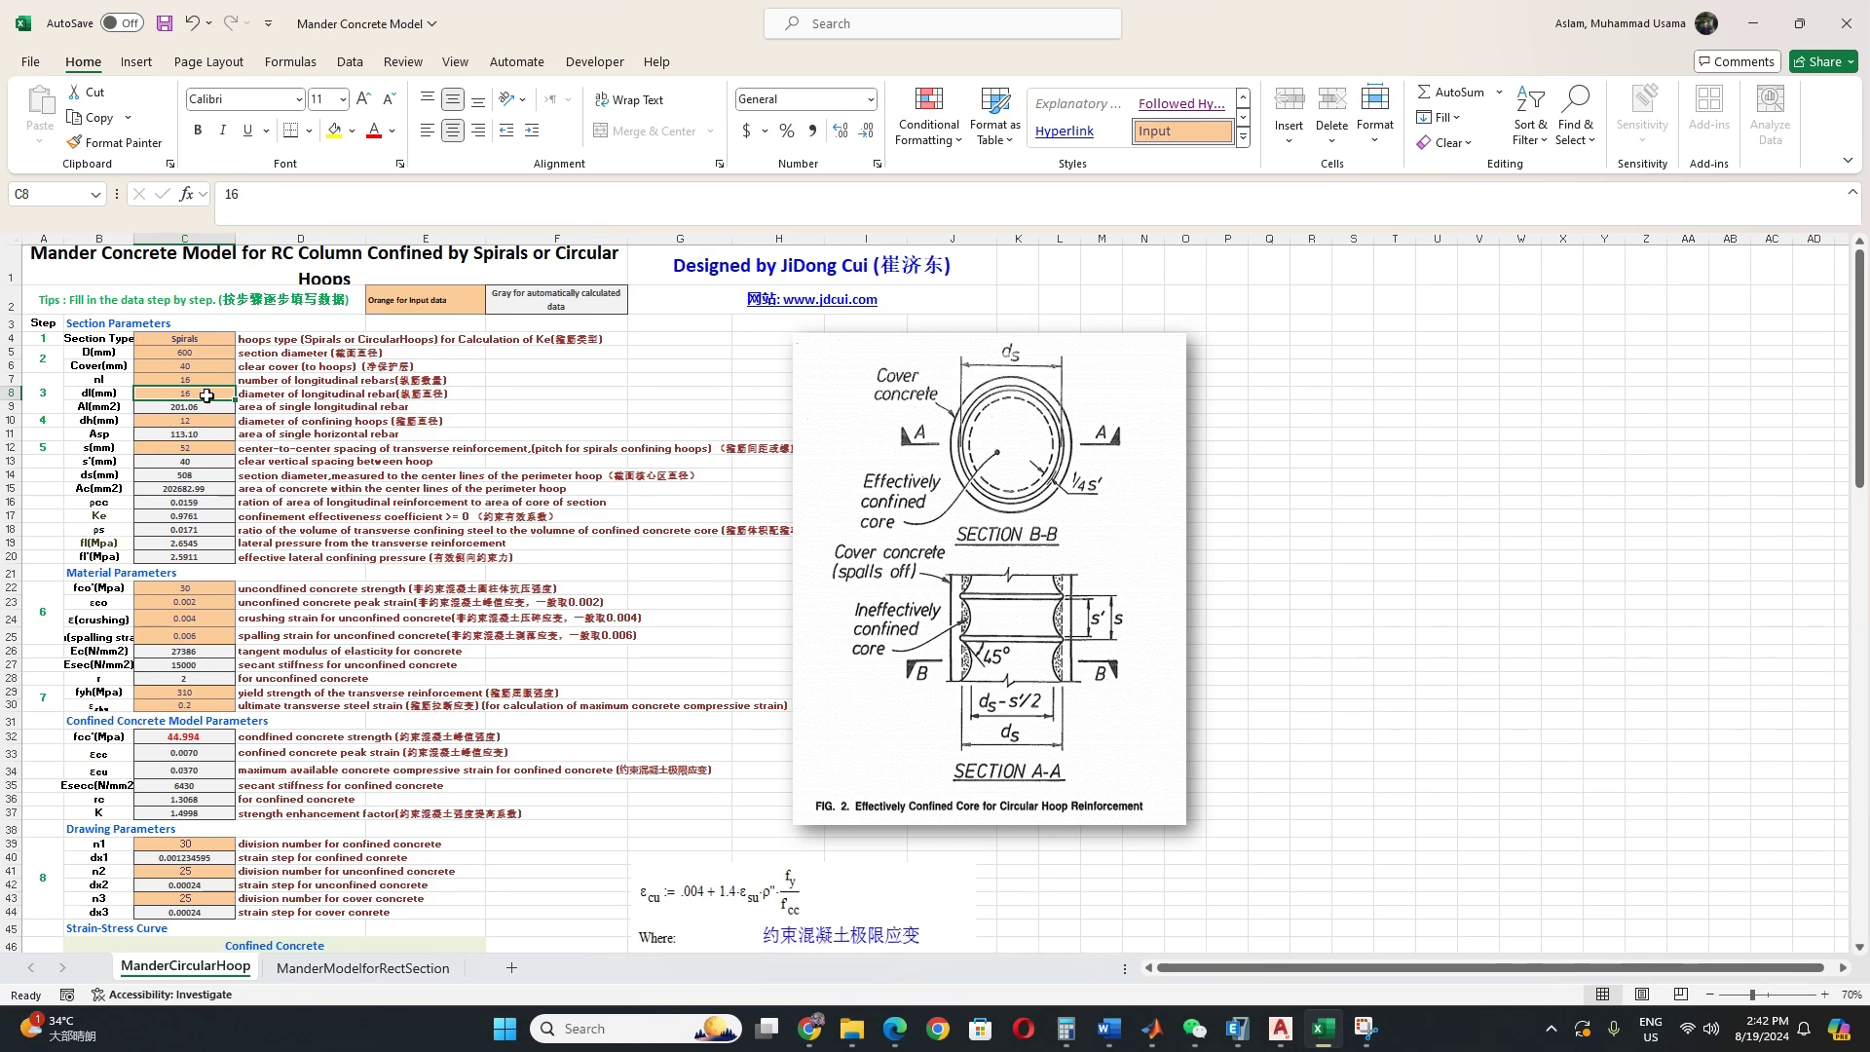
text(20)
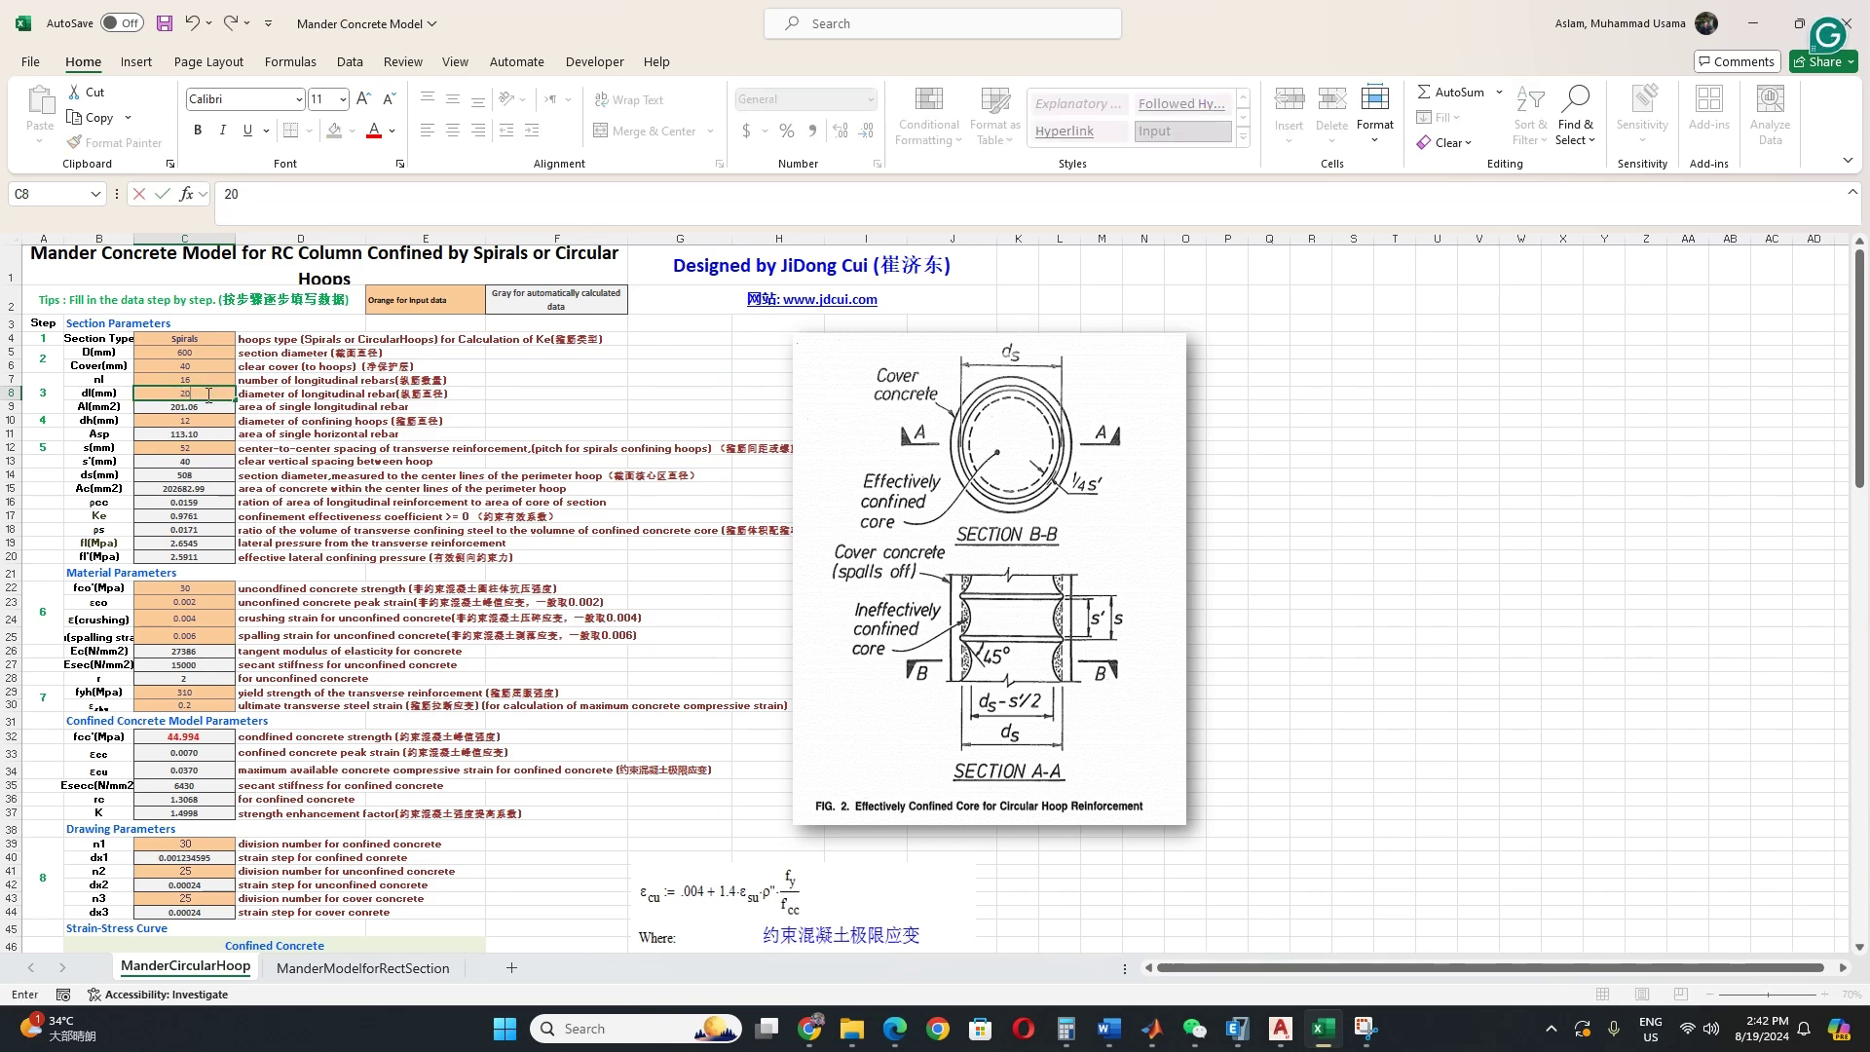
click(493, 404)
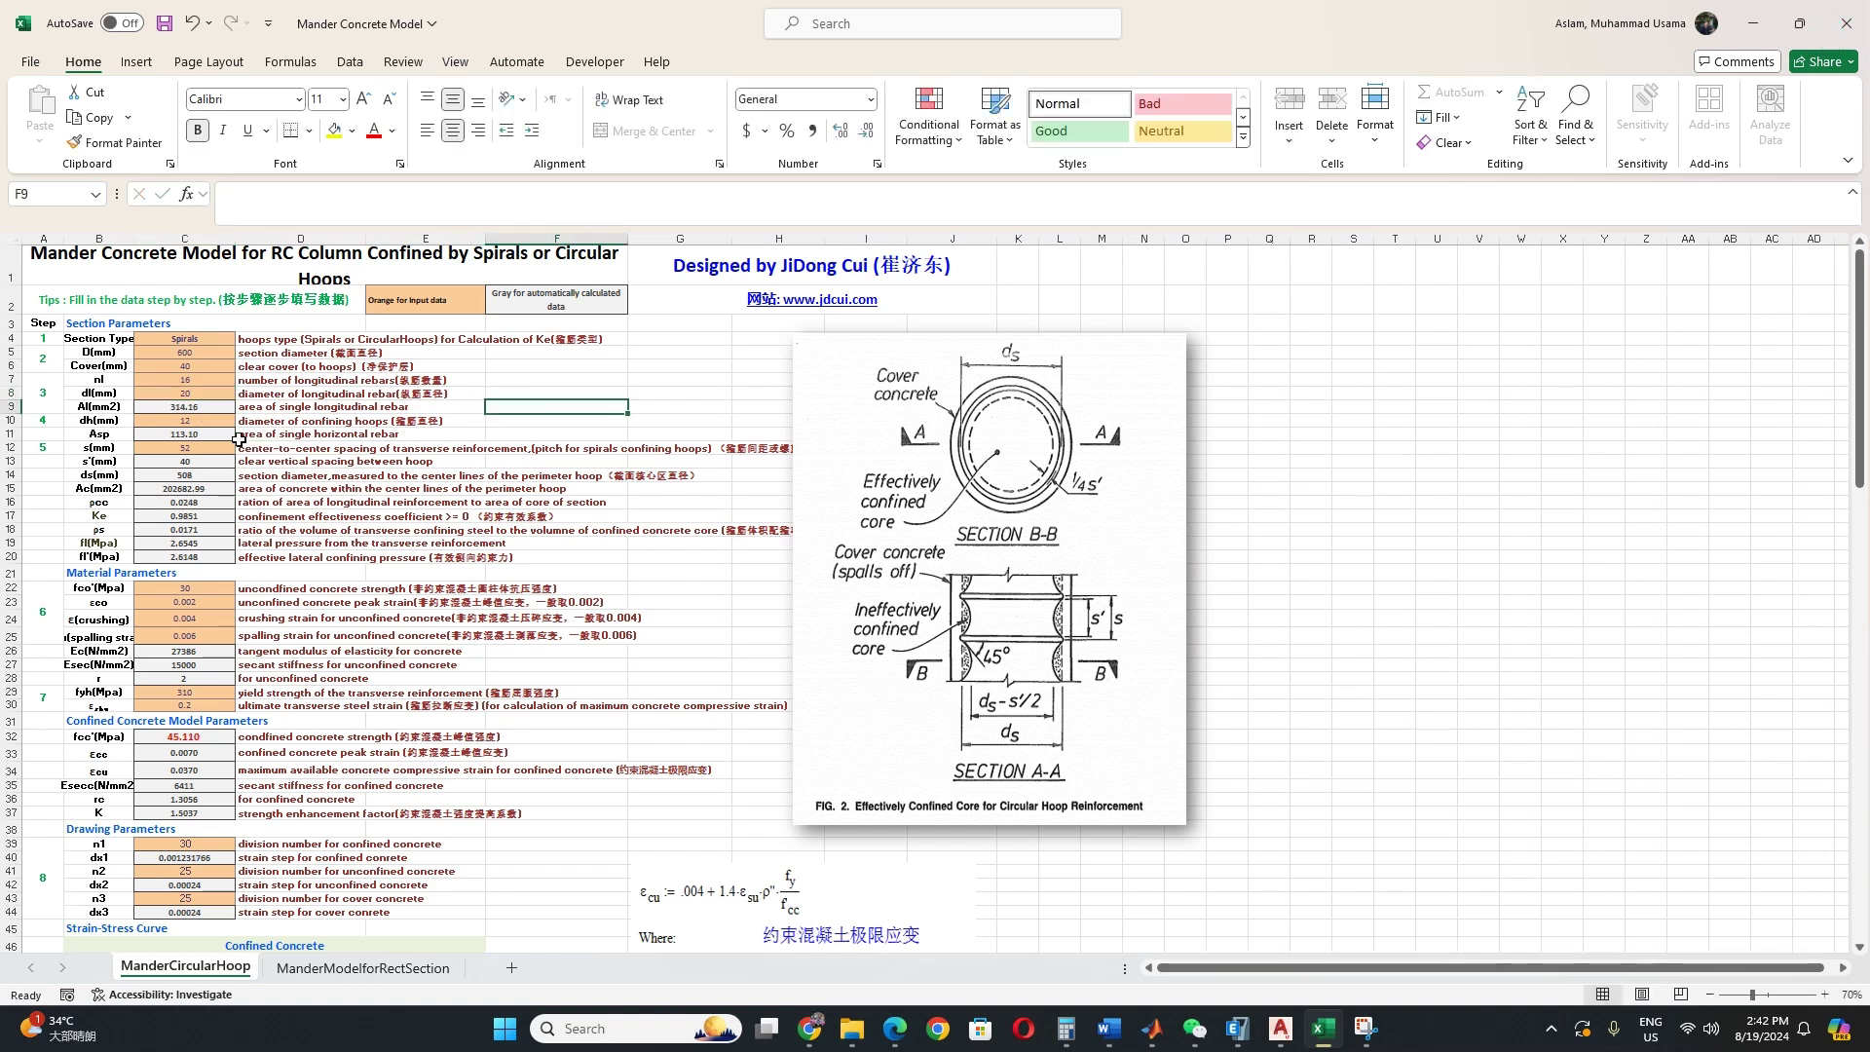
click(199, 423)
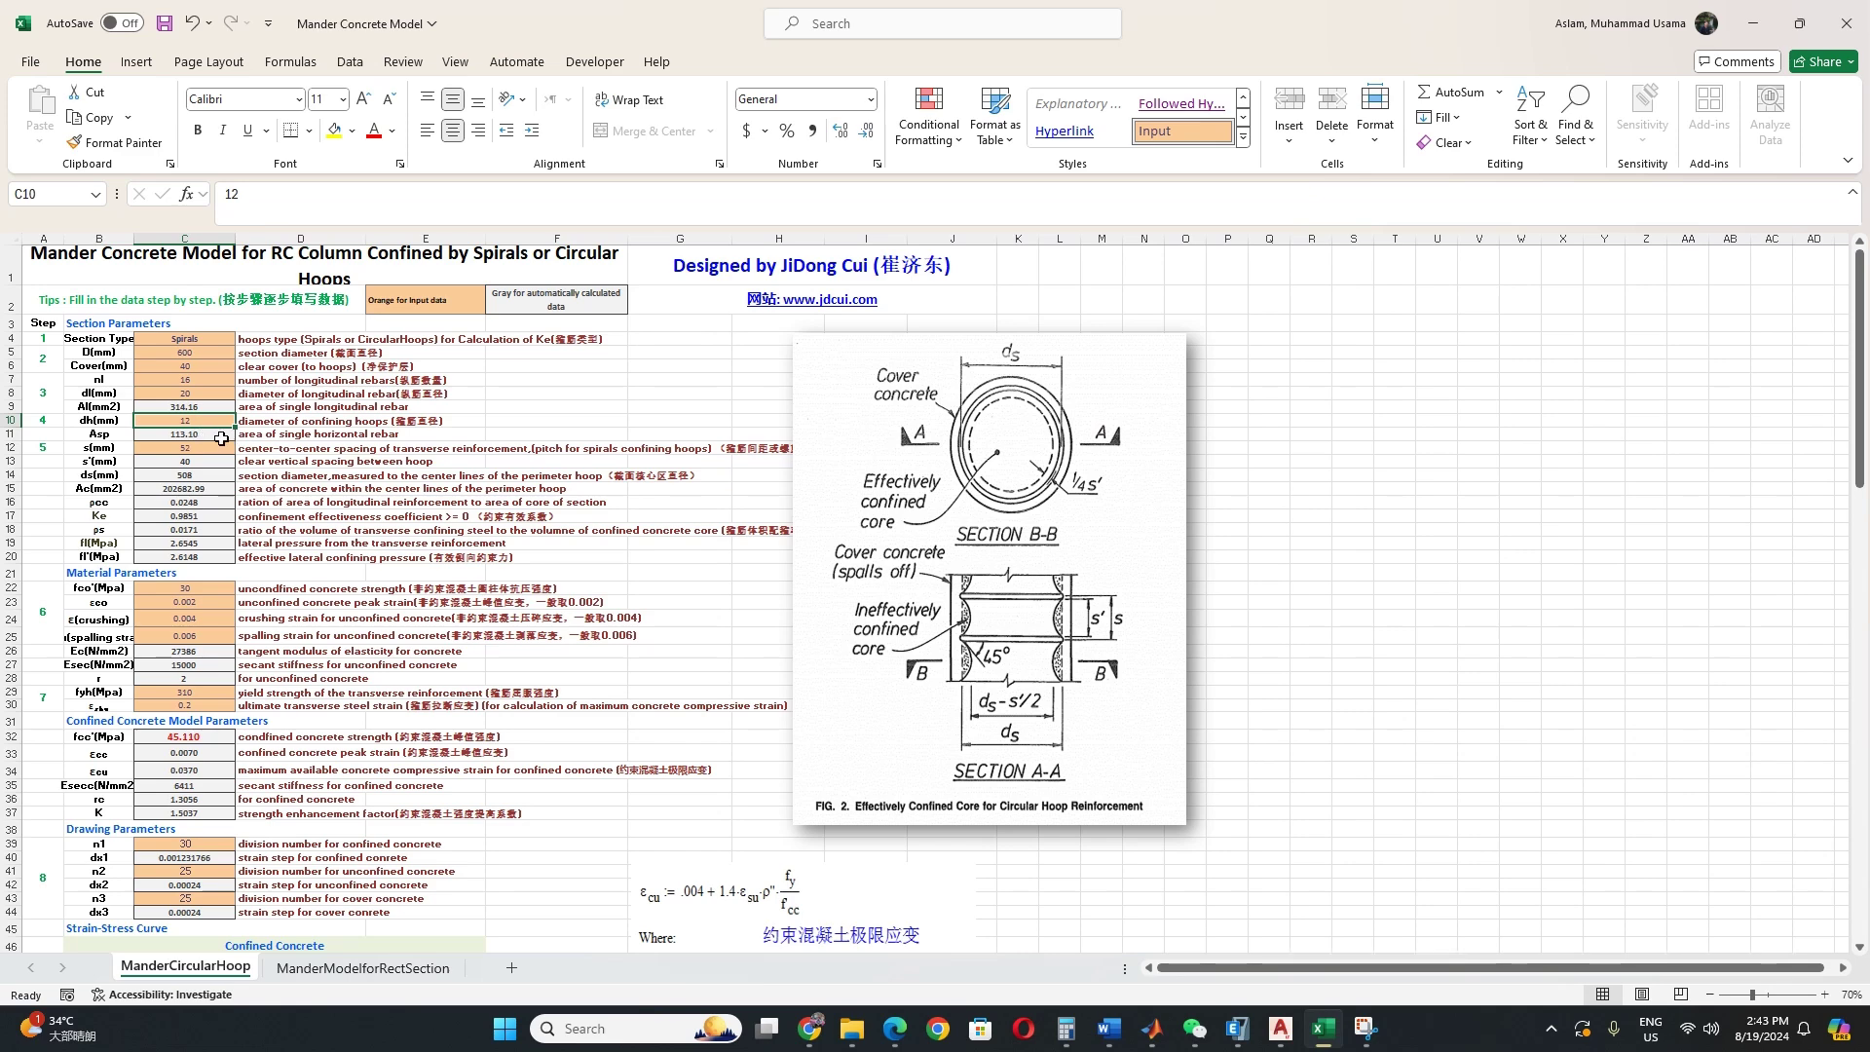
Step: Set hoop spacing s to 56 and unconfined strength fco' to 40 MPa (fcc' 54.688 MPa)
click(181, 449)
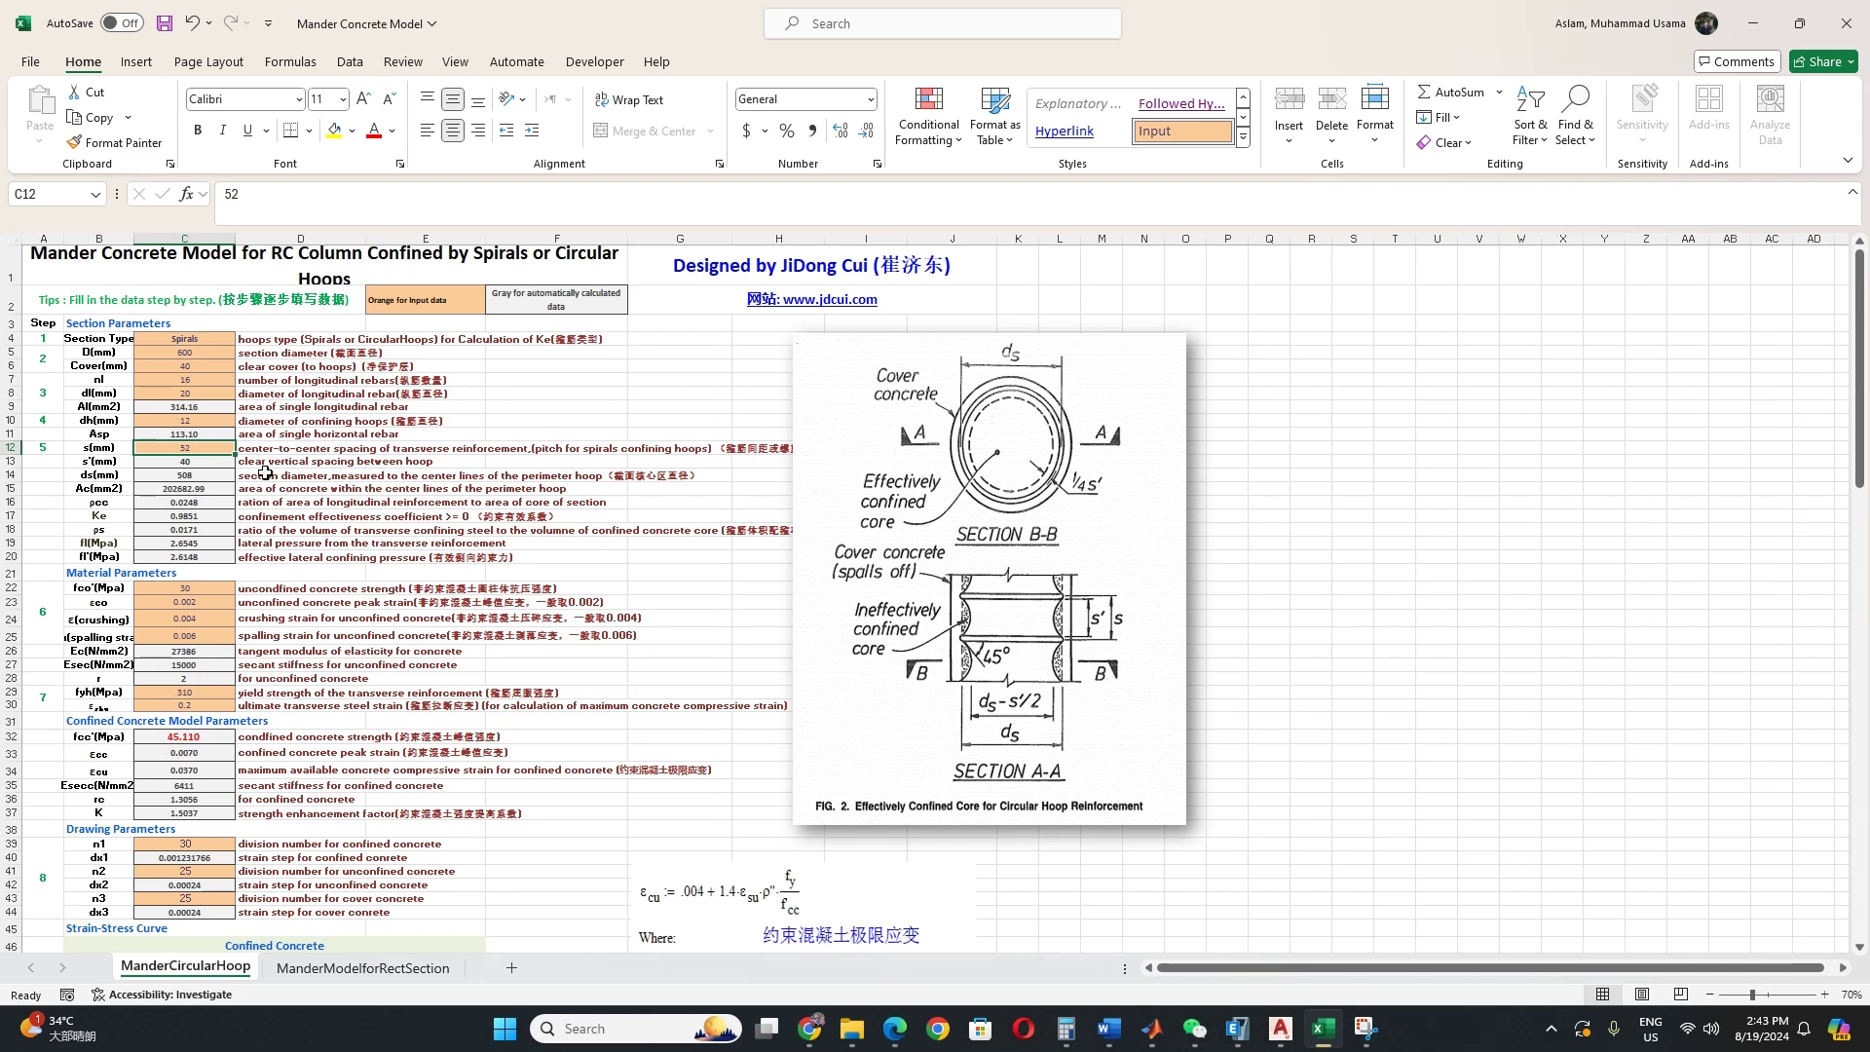
text(56)
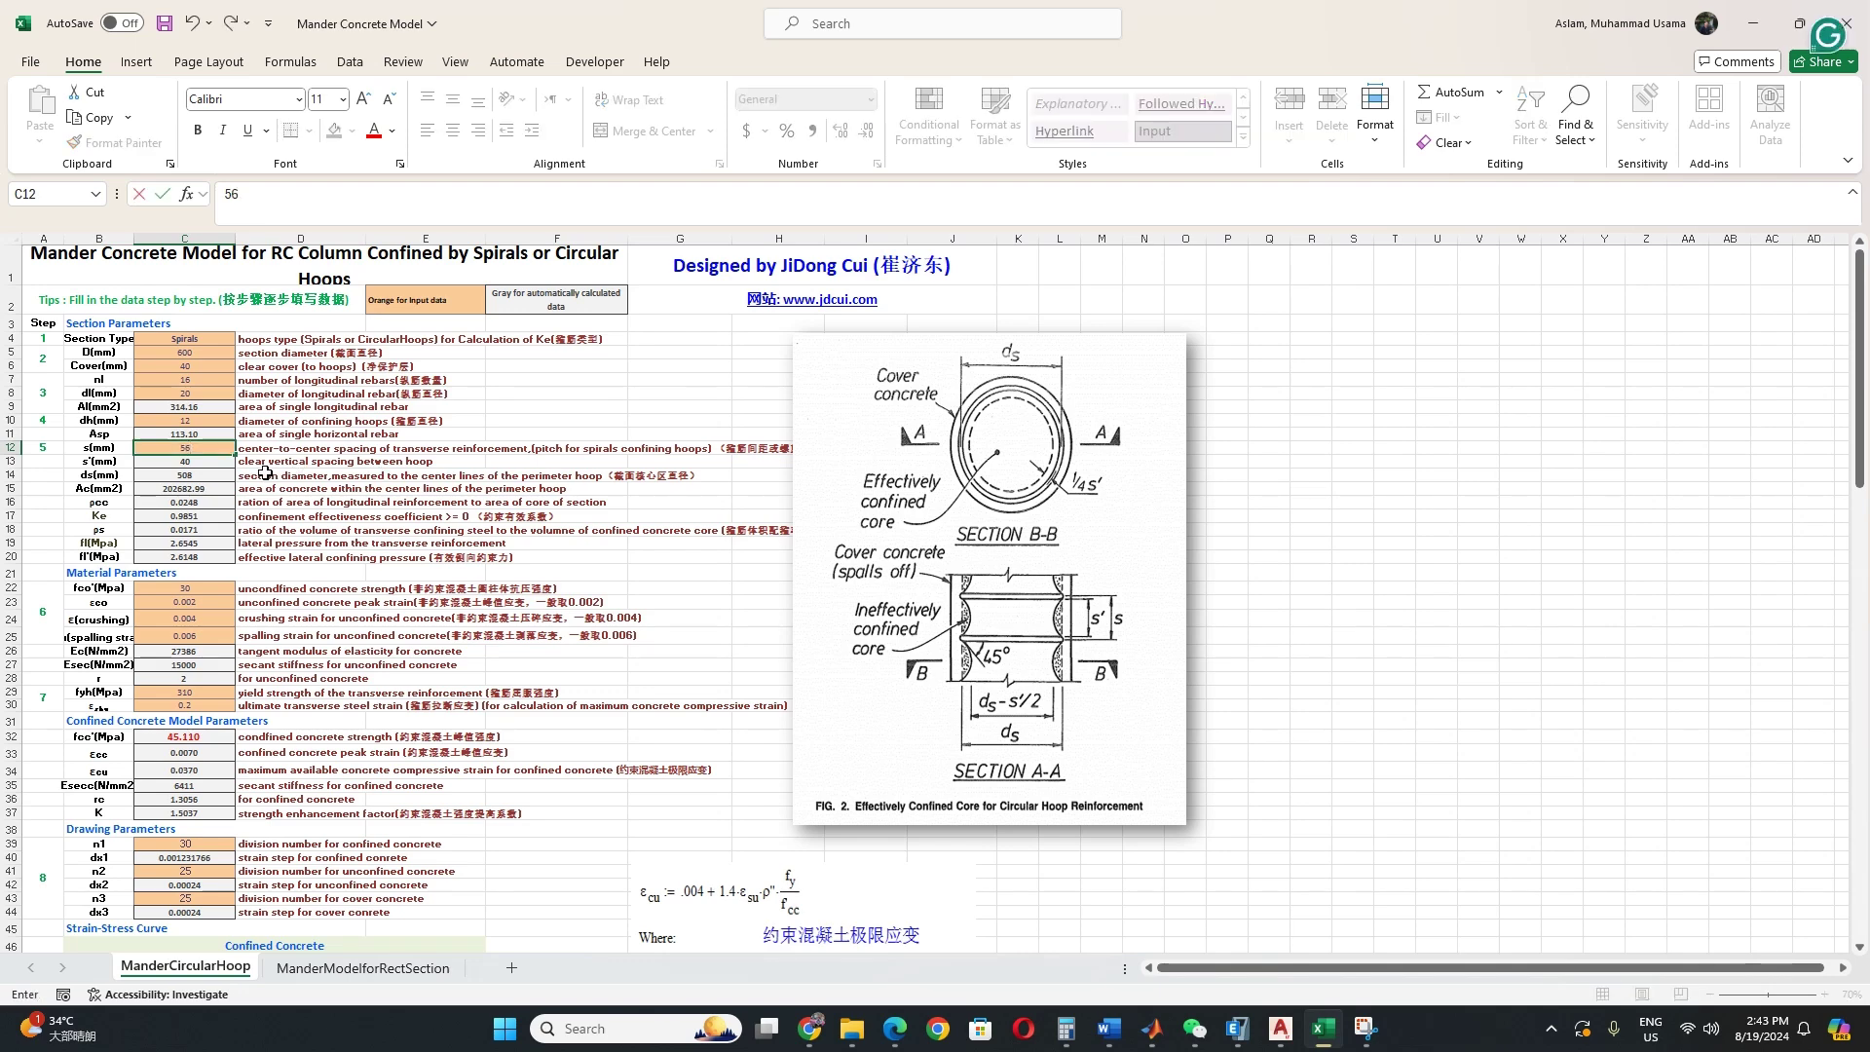
click(491, 404)
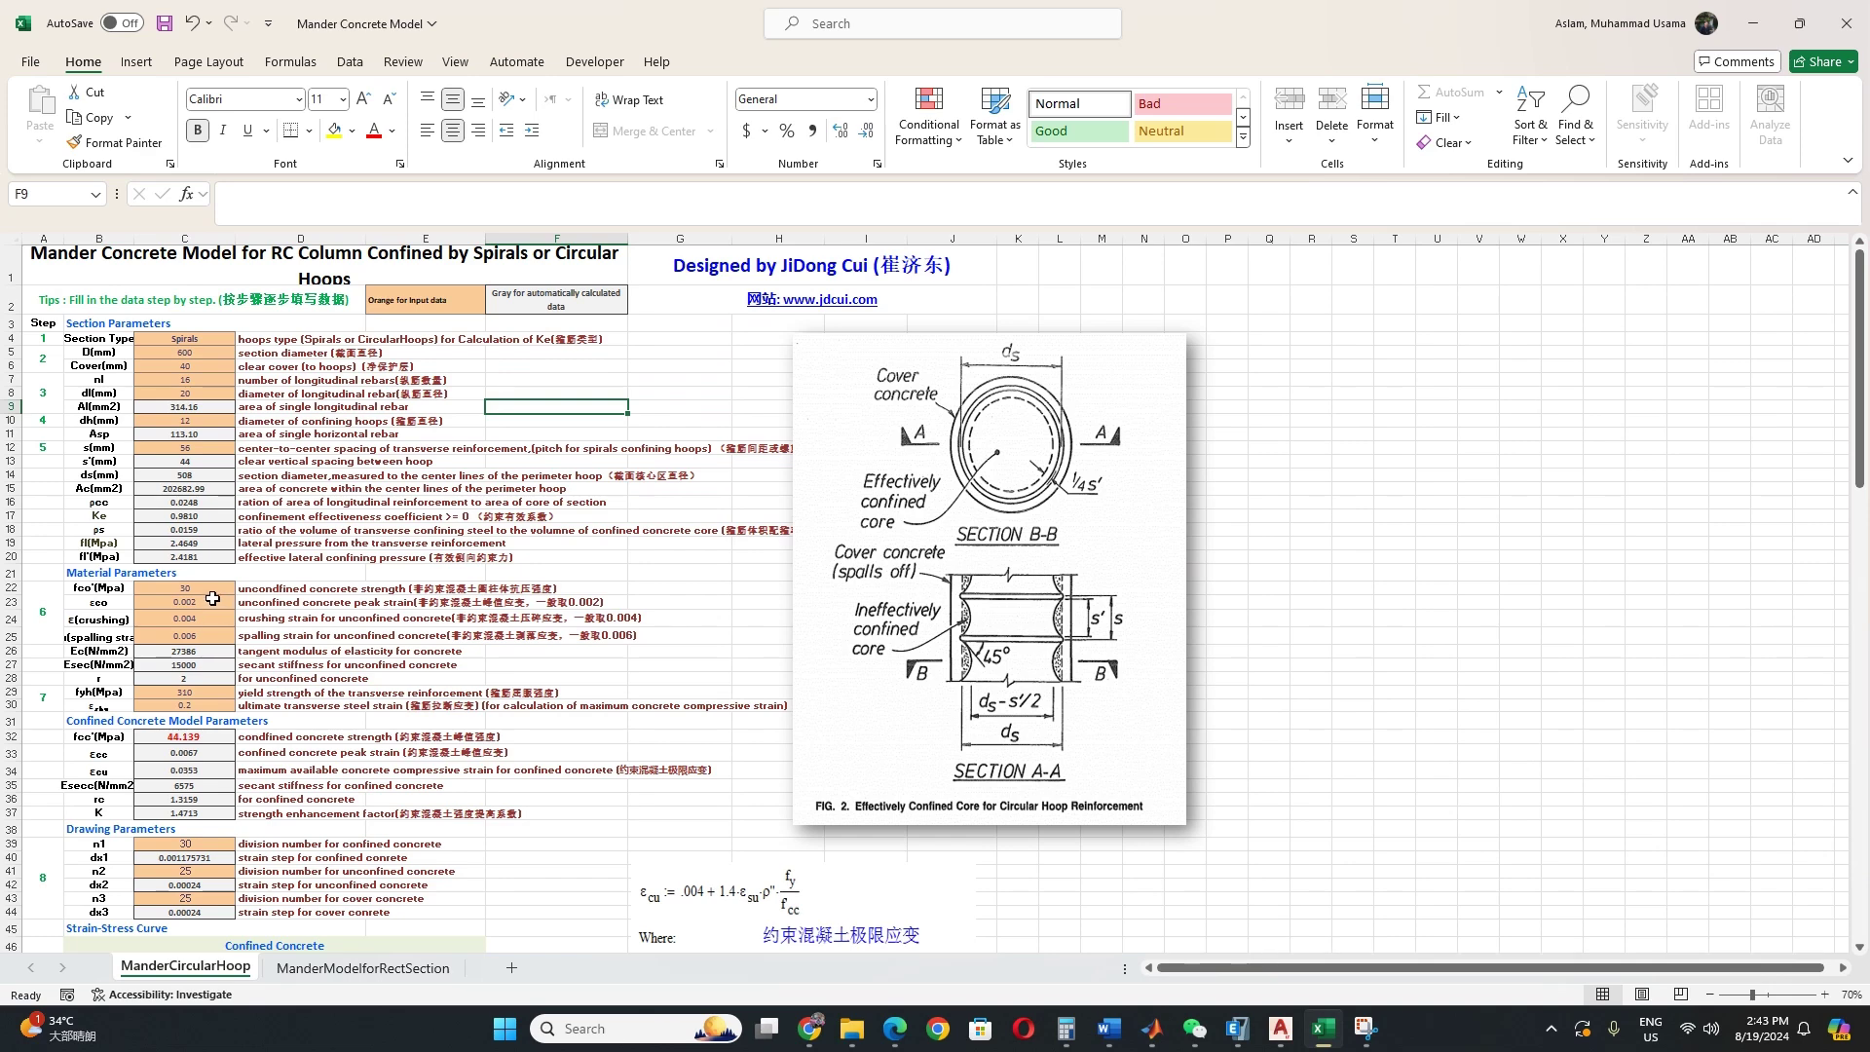
click(204, 589)
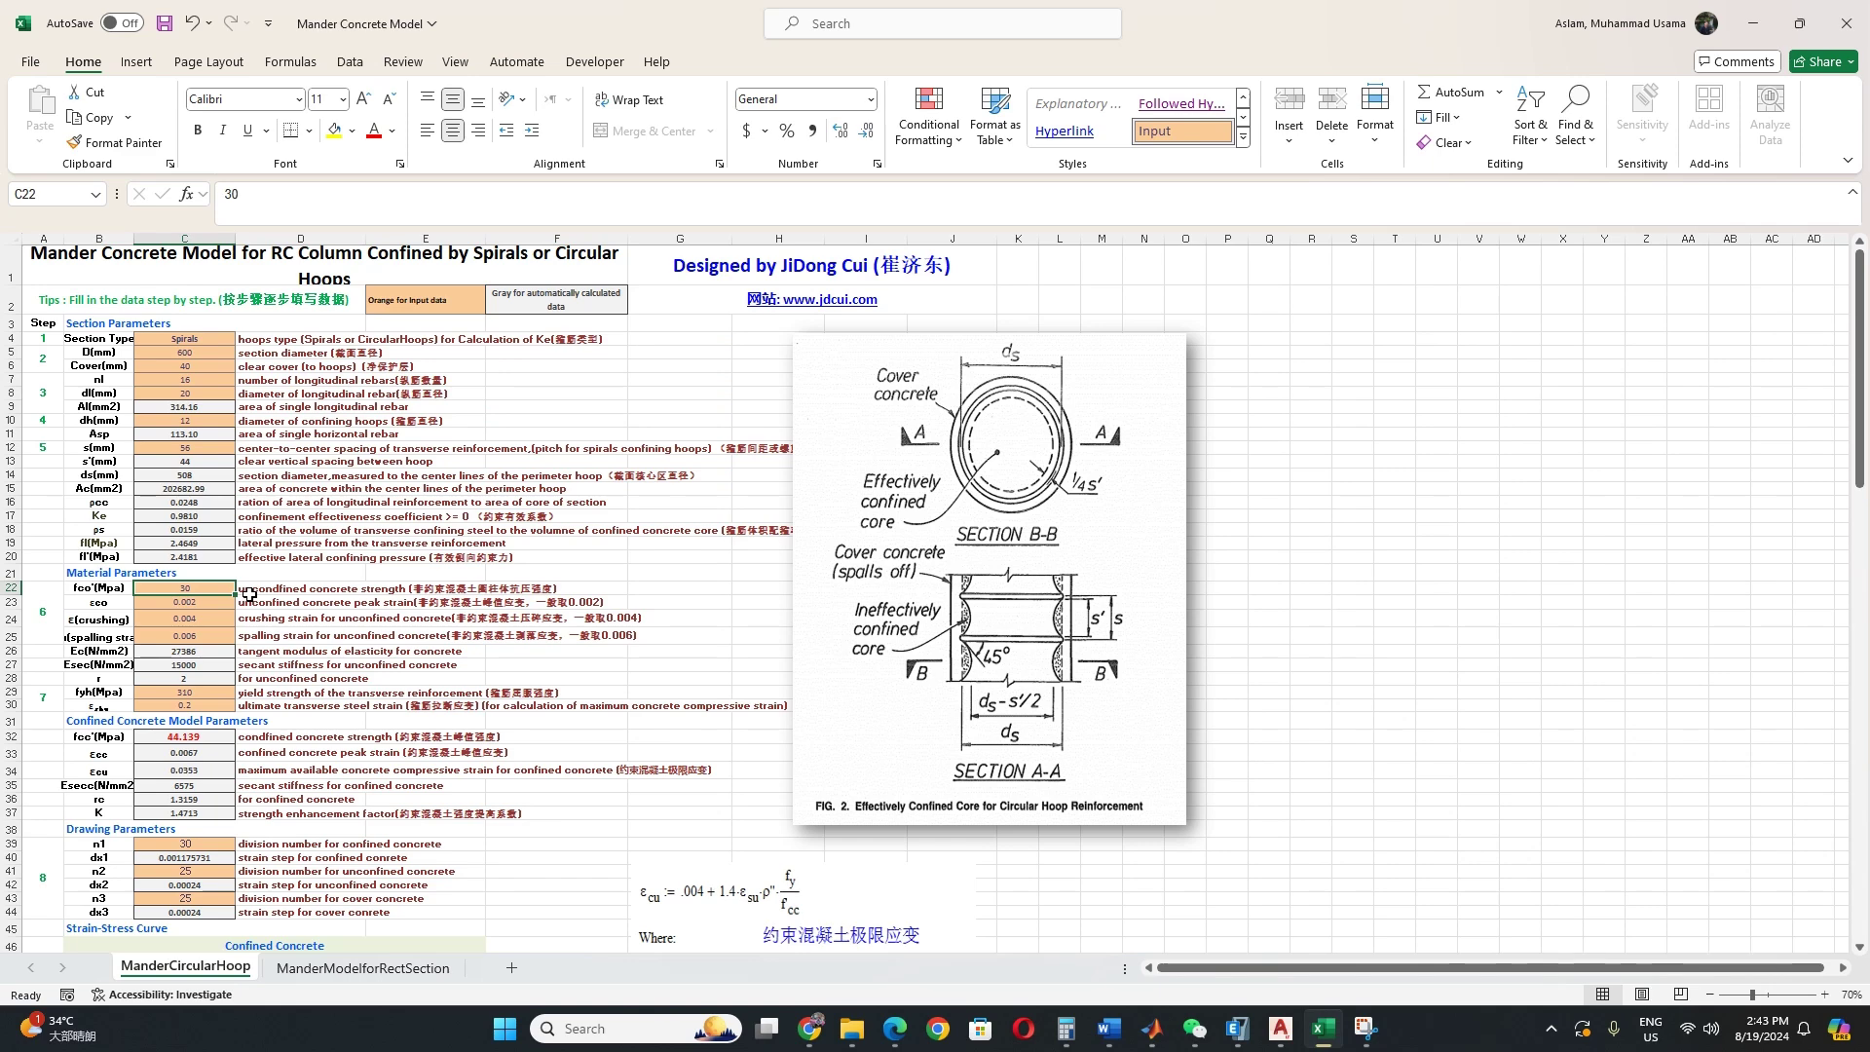
text(4)
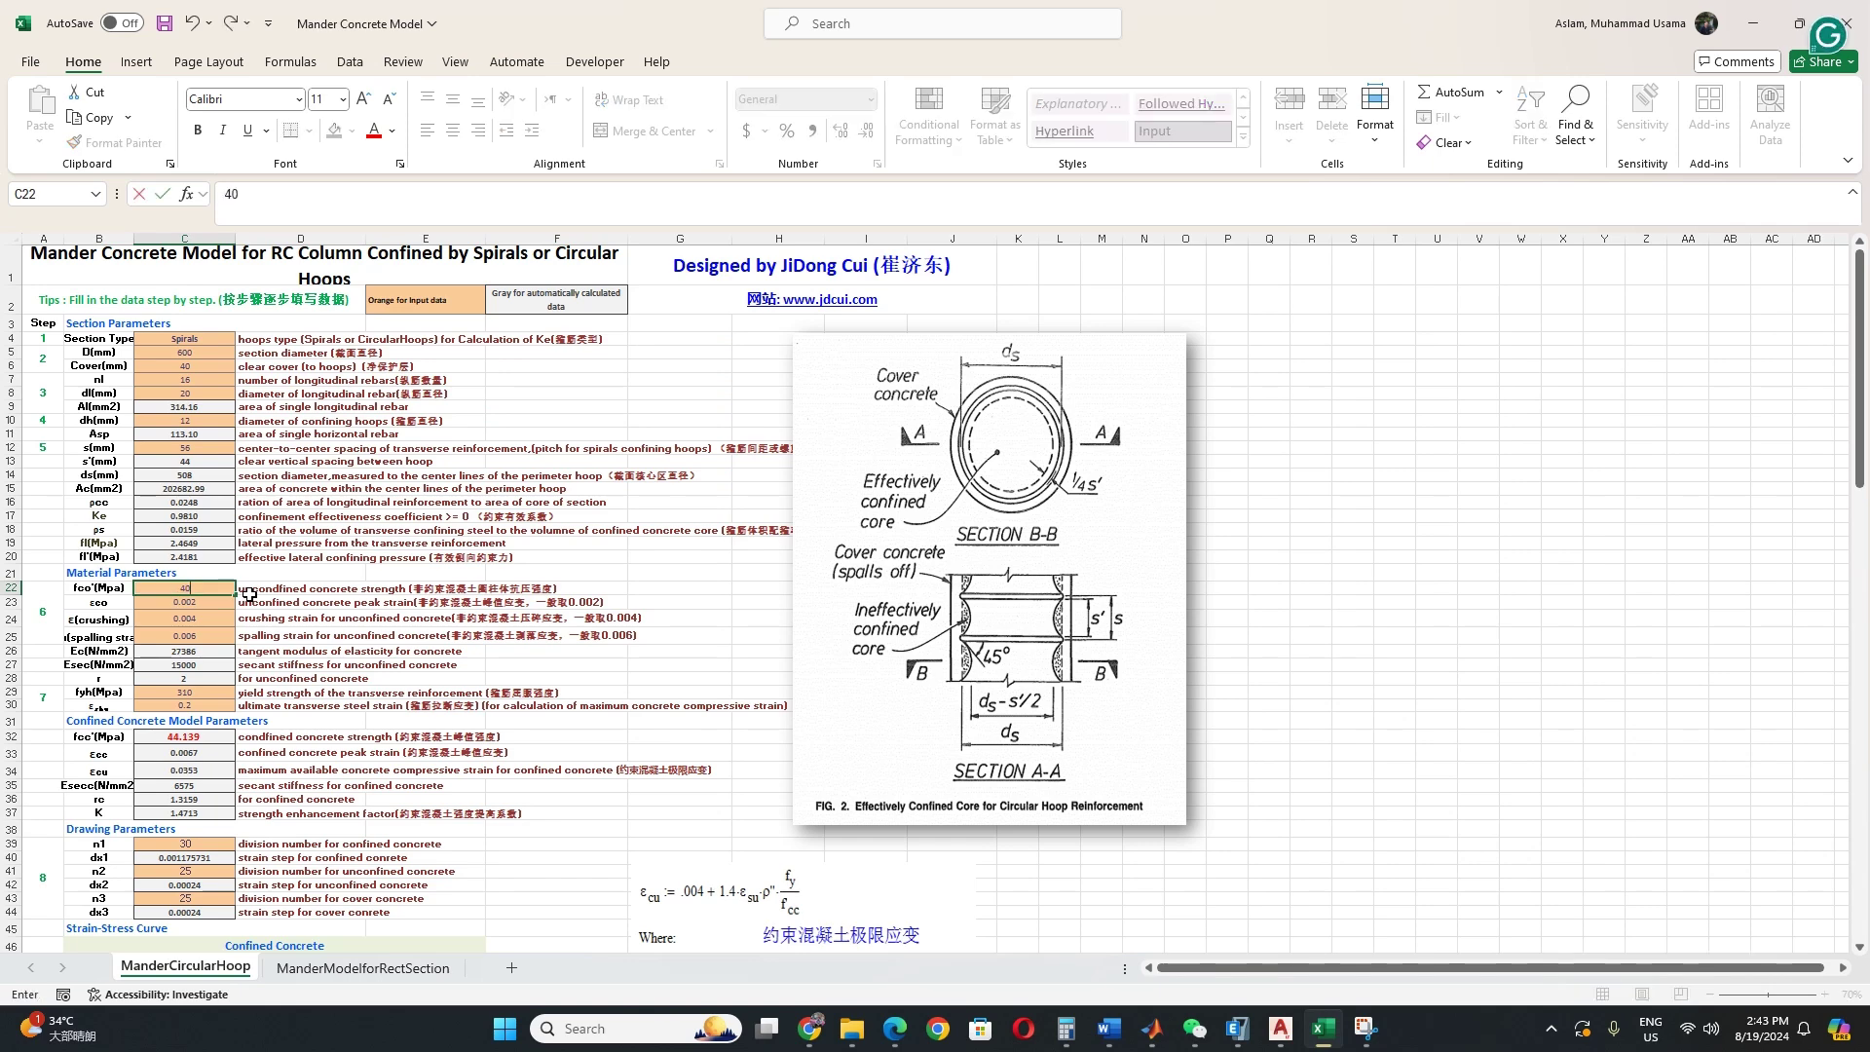
click(263, 582)
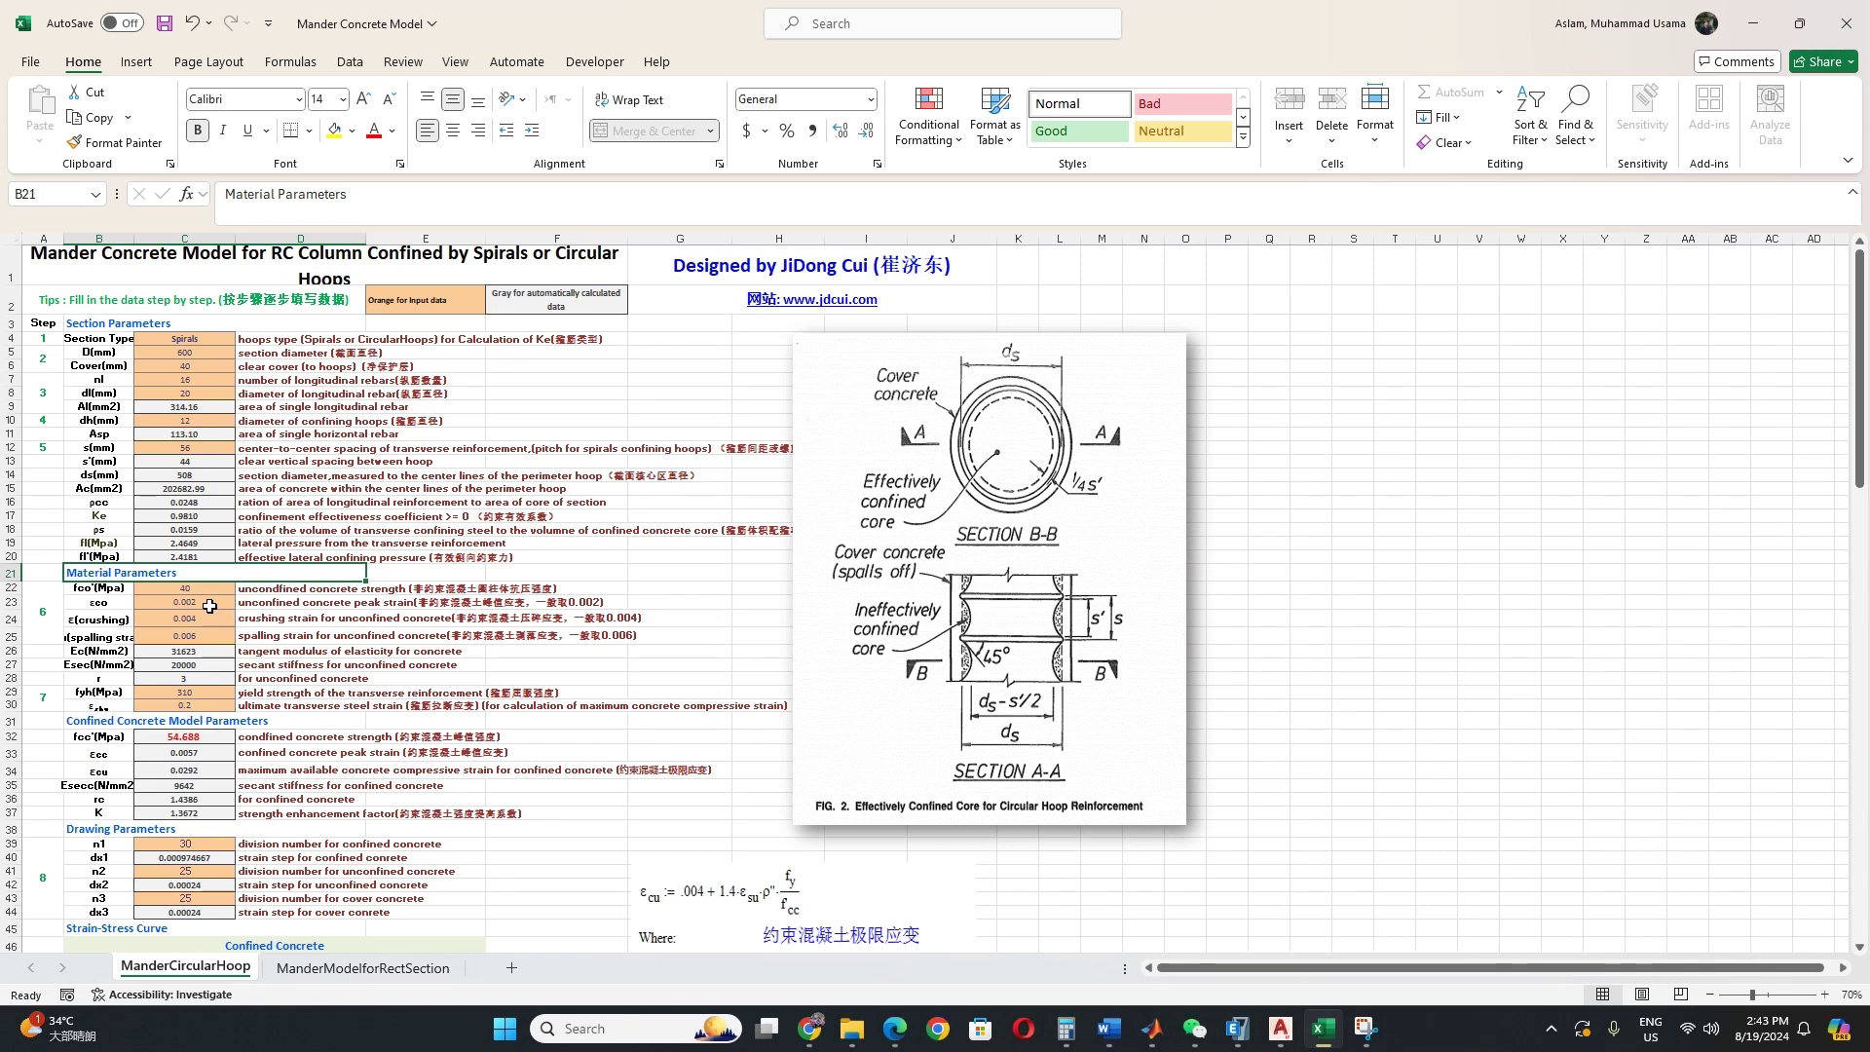
Step: Enter 0.005 as the spalling strain in C25
drag(212, 608, 207, 637)
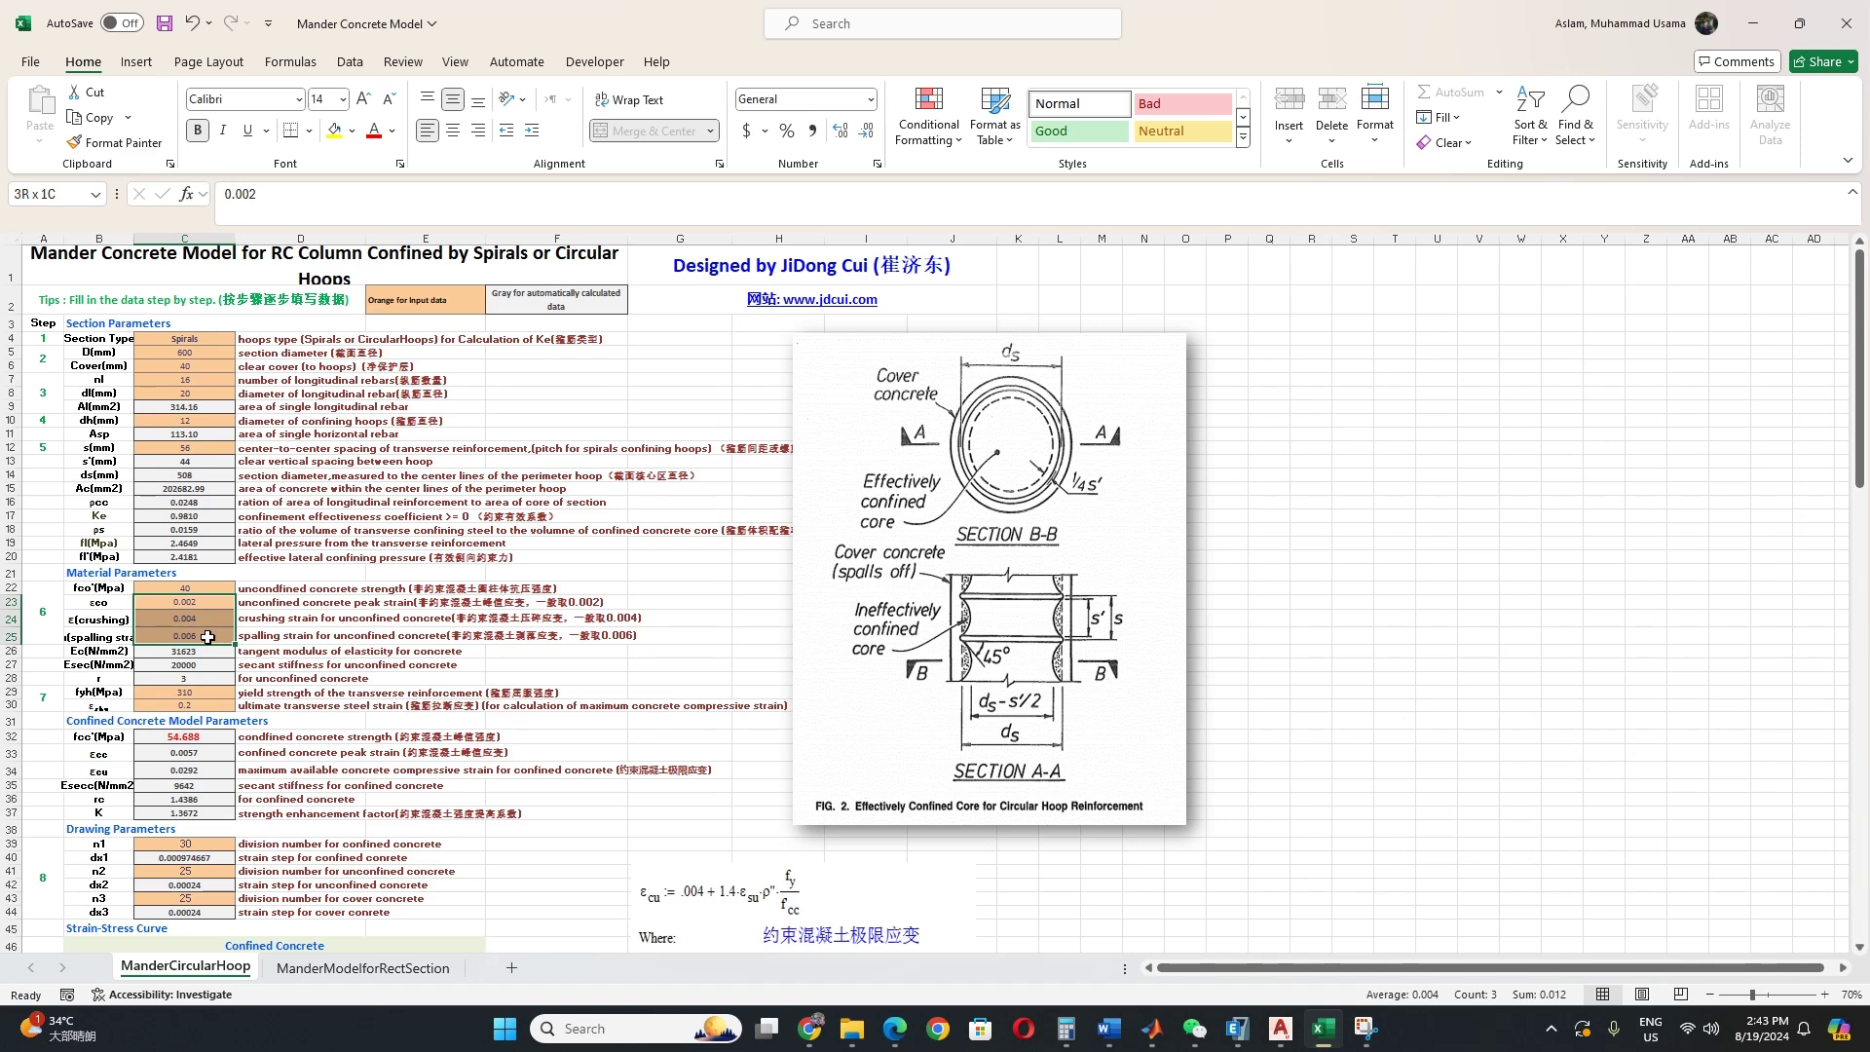
drag(207, 637, 206, 637)
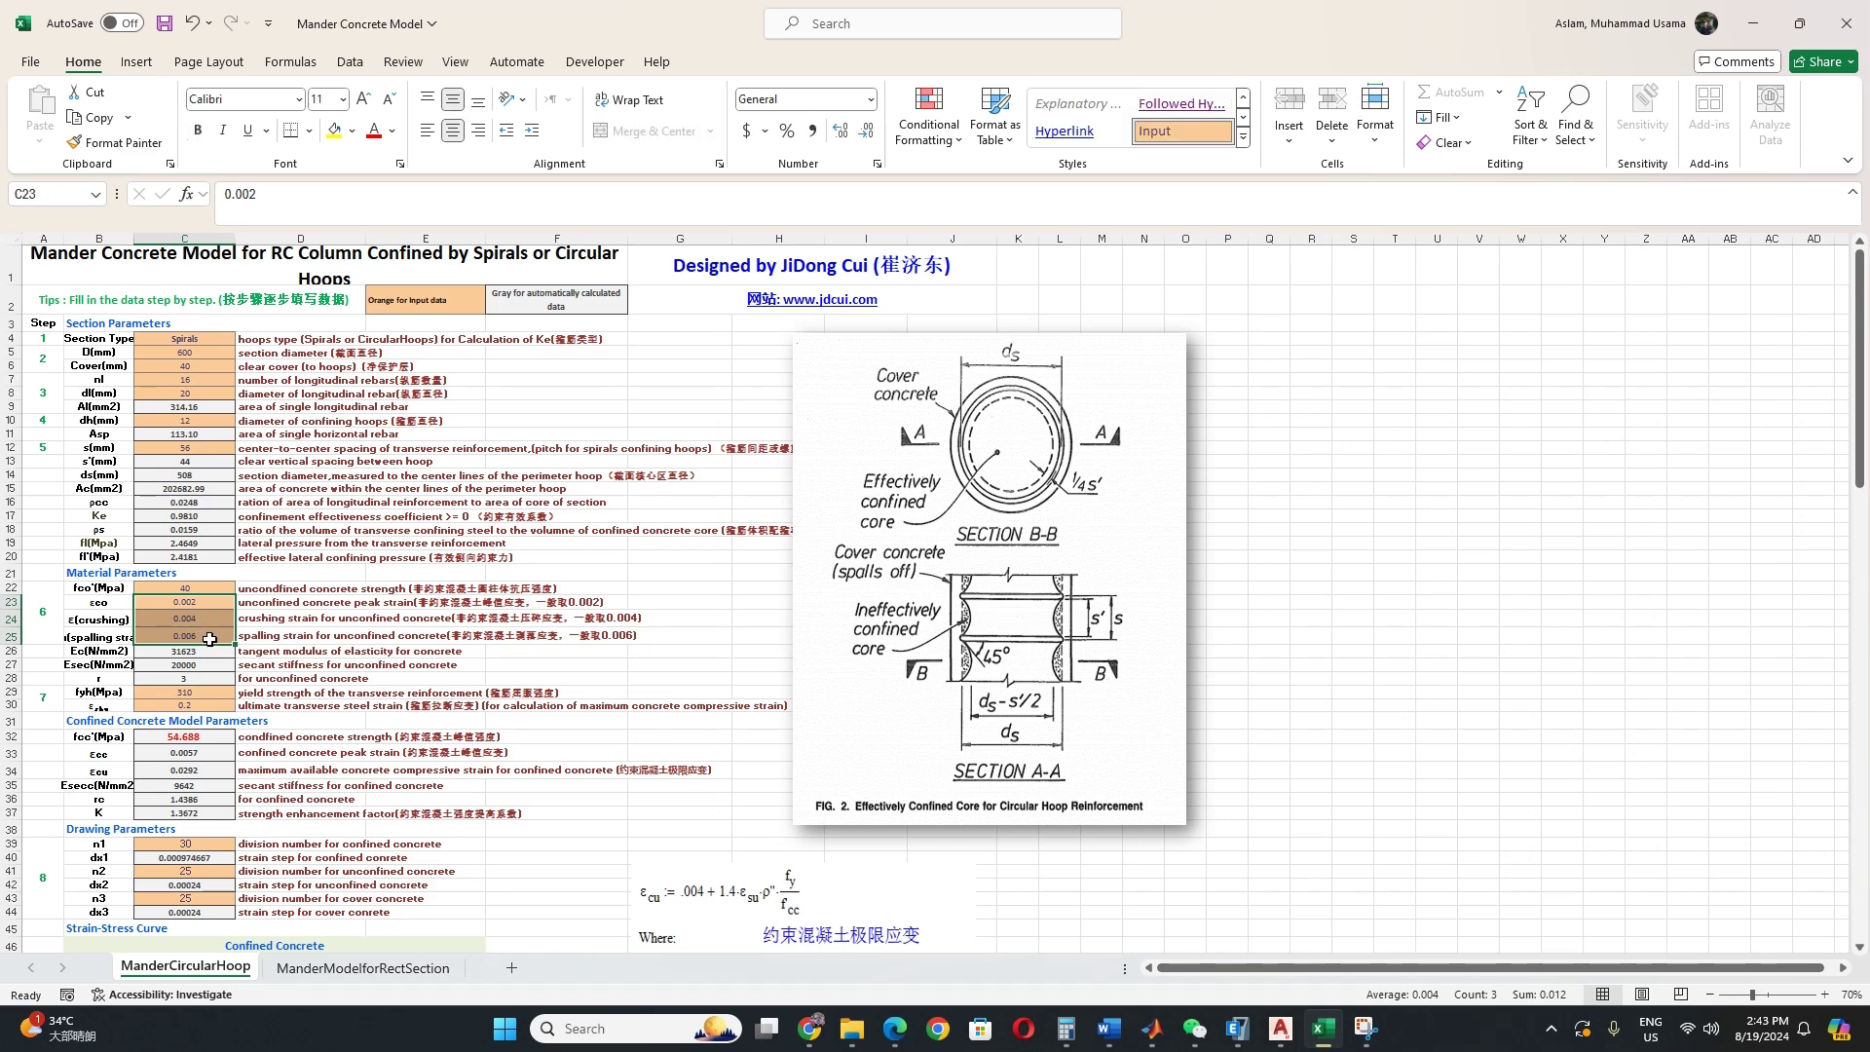
click(209, 638)
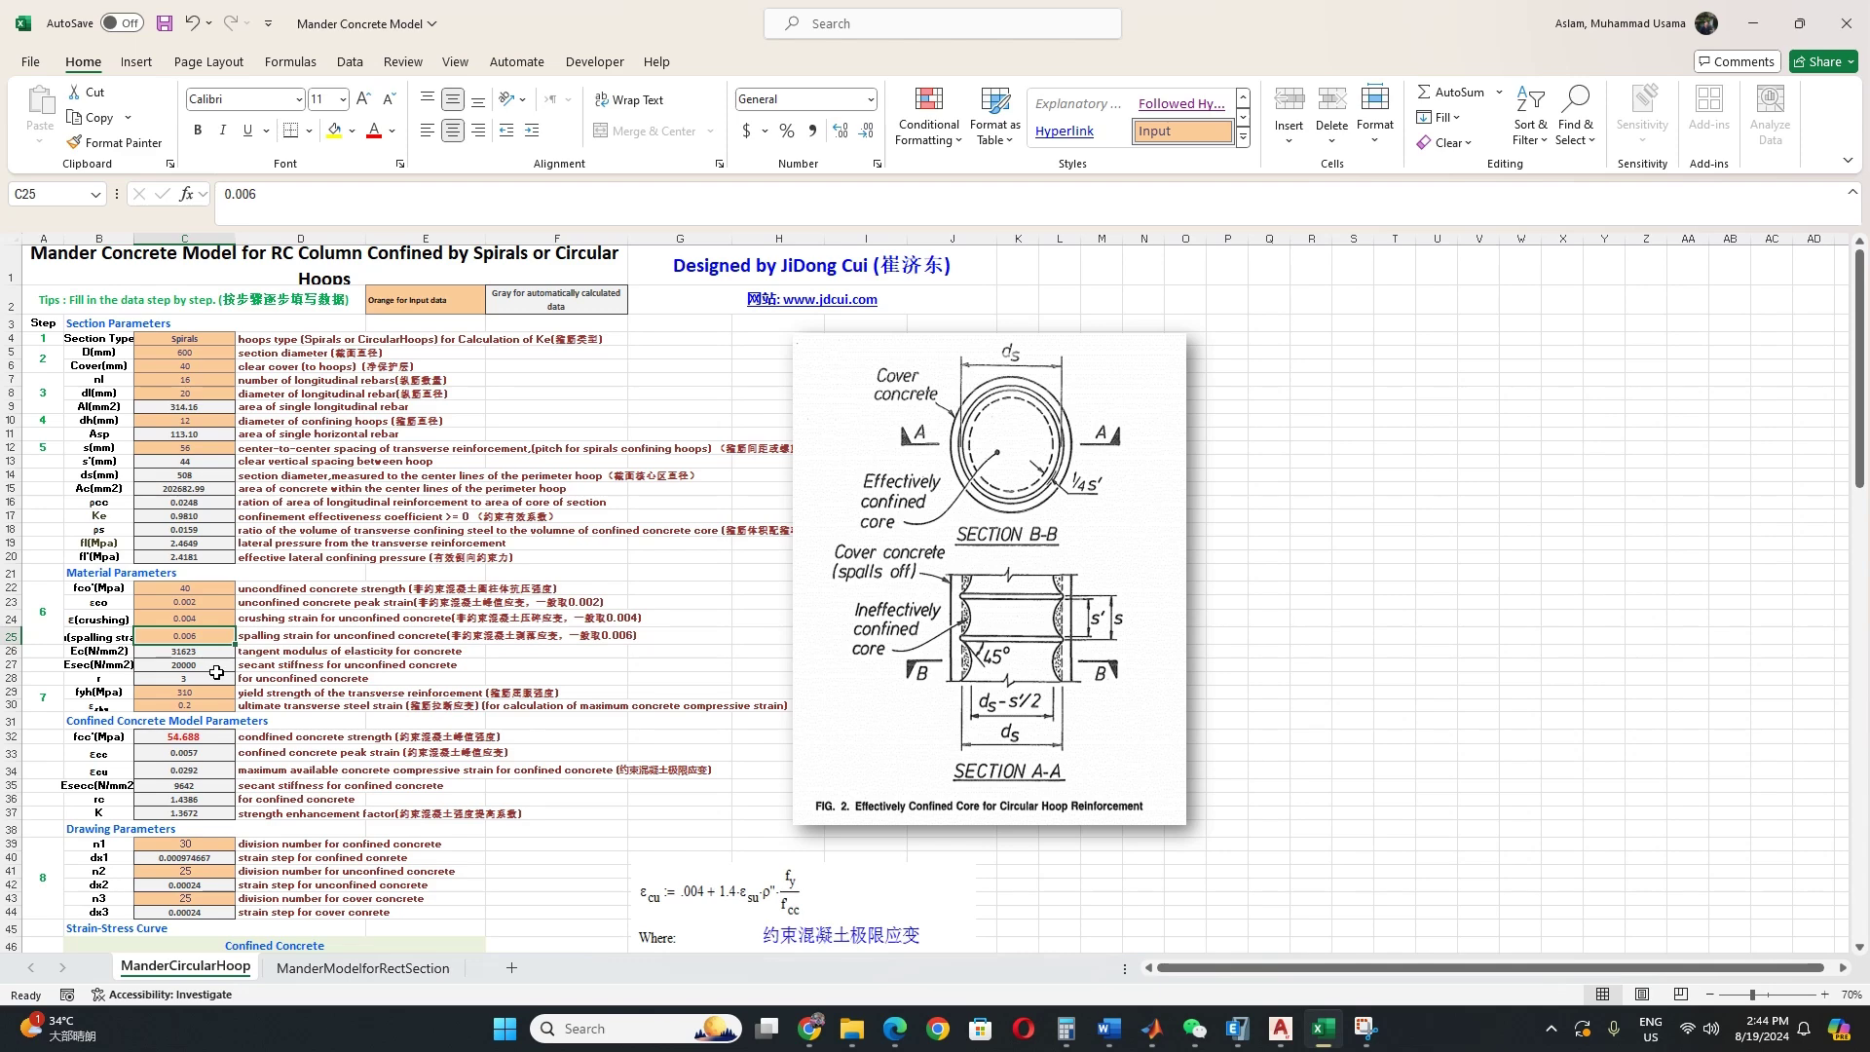
text(0.005)
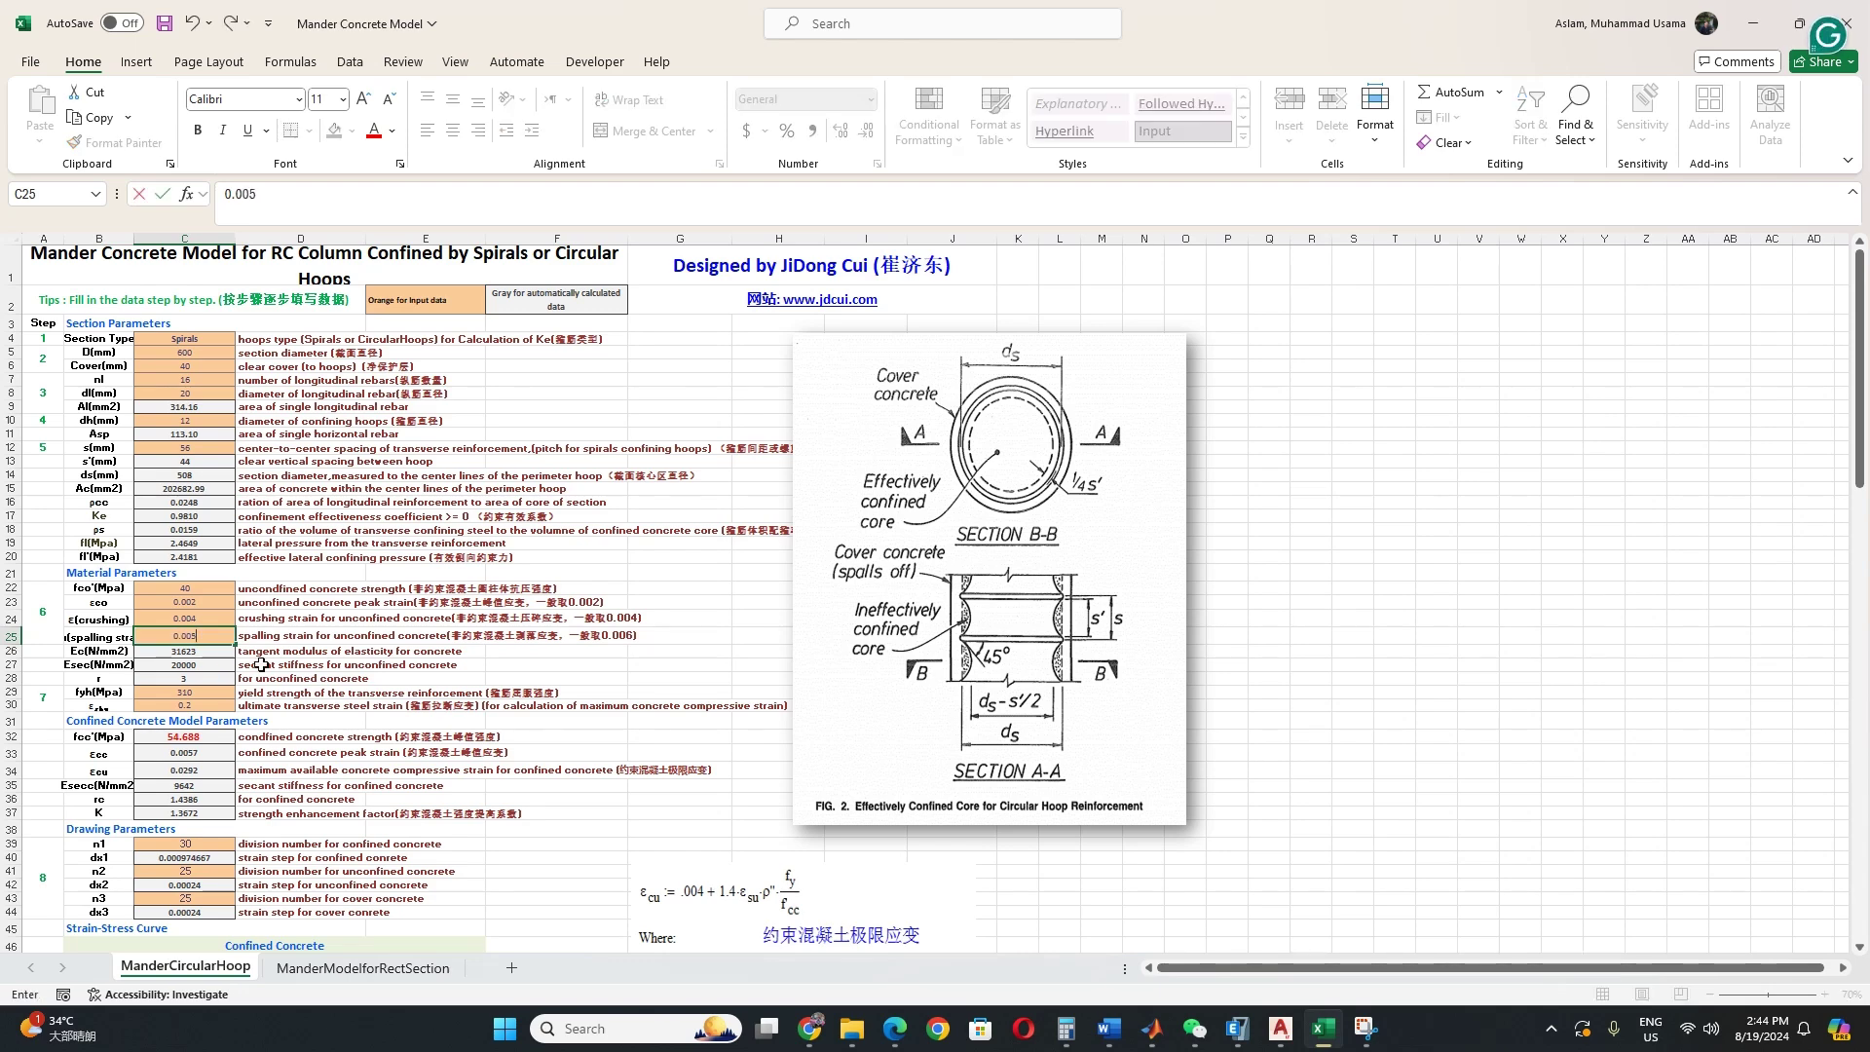
Step: Commit the 0.005 spalling strain and check the updated stress–strain chart
click(634, 653)
scroll(618, 641, down, 9)
scroll(617, 642, down, 5)
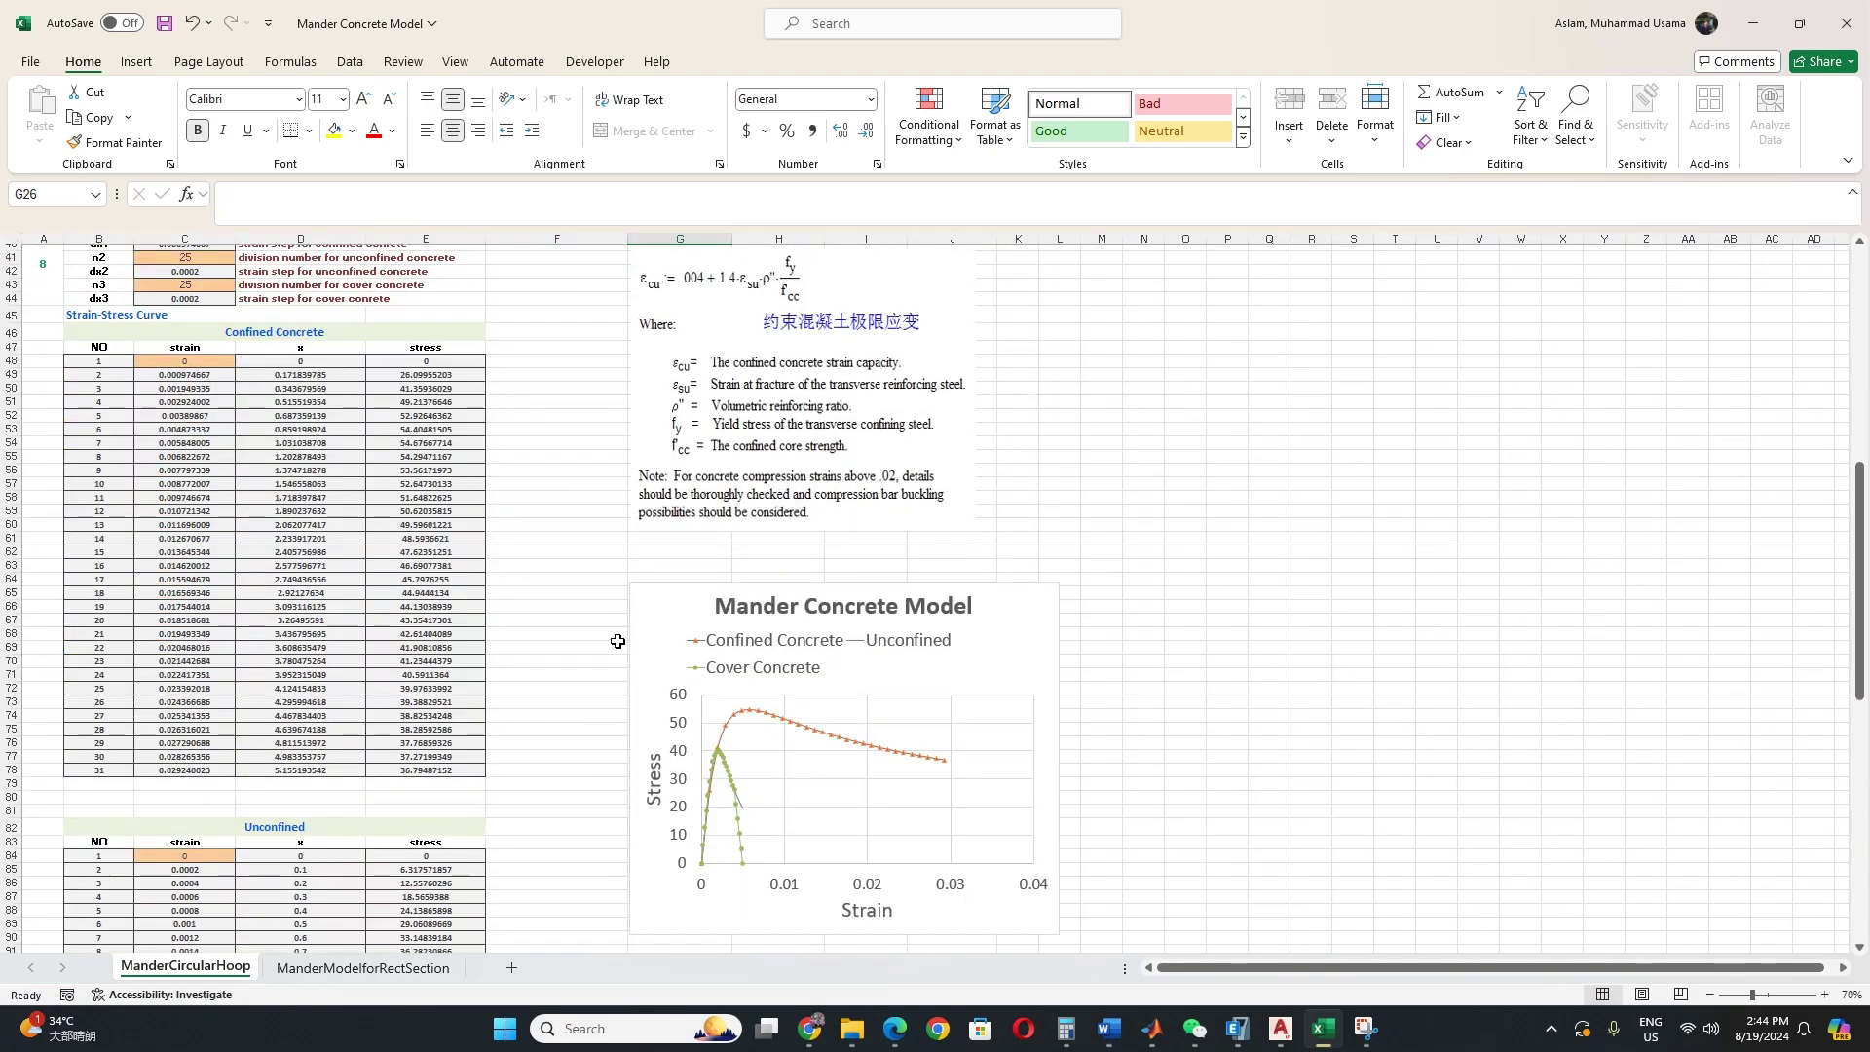
scroll(401, 531, up, 4)
scroll(399, 528, up, 5)
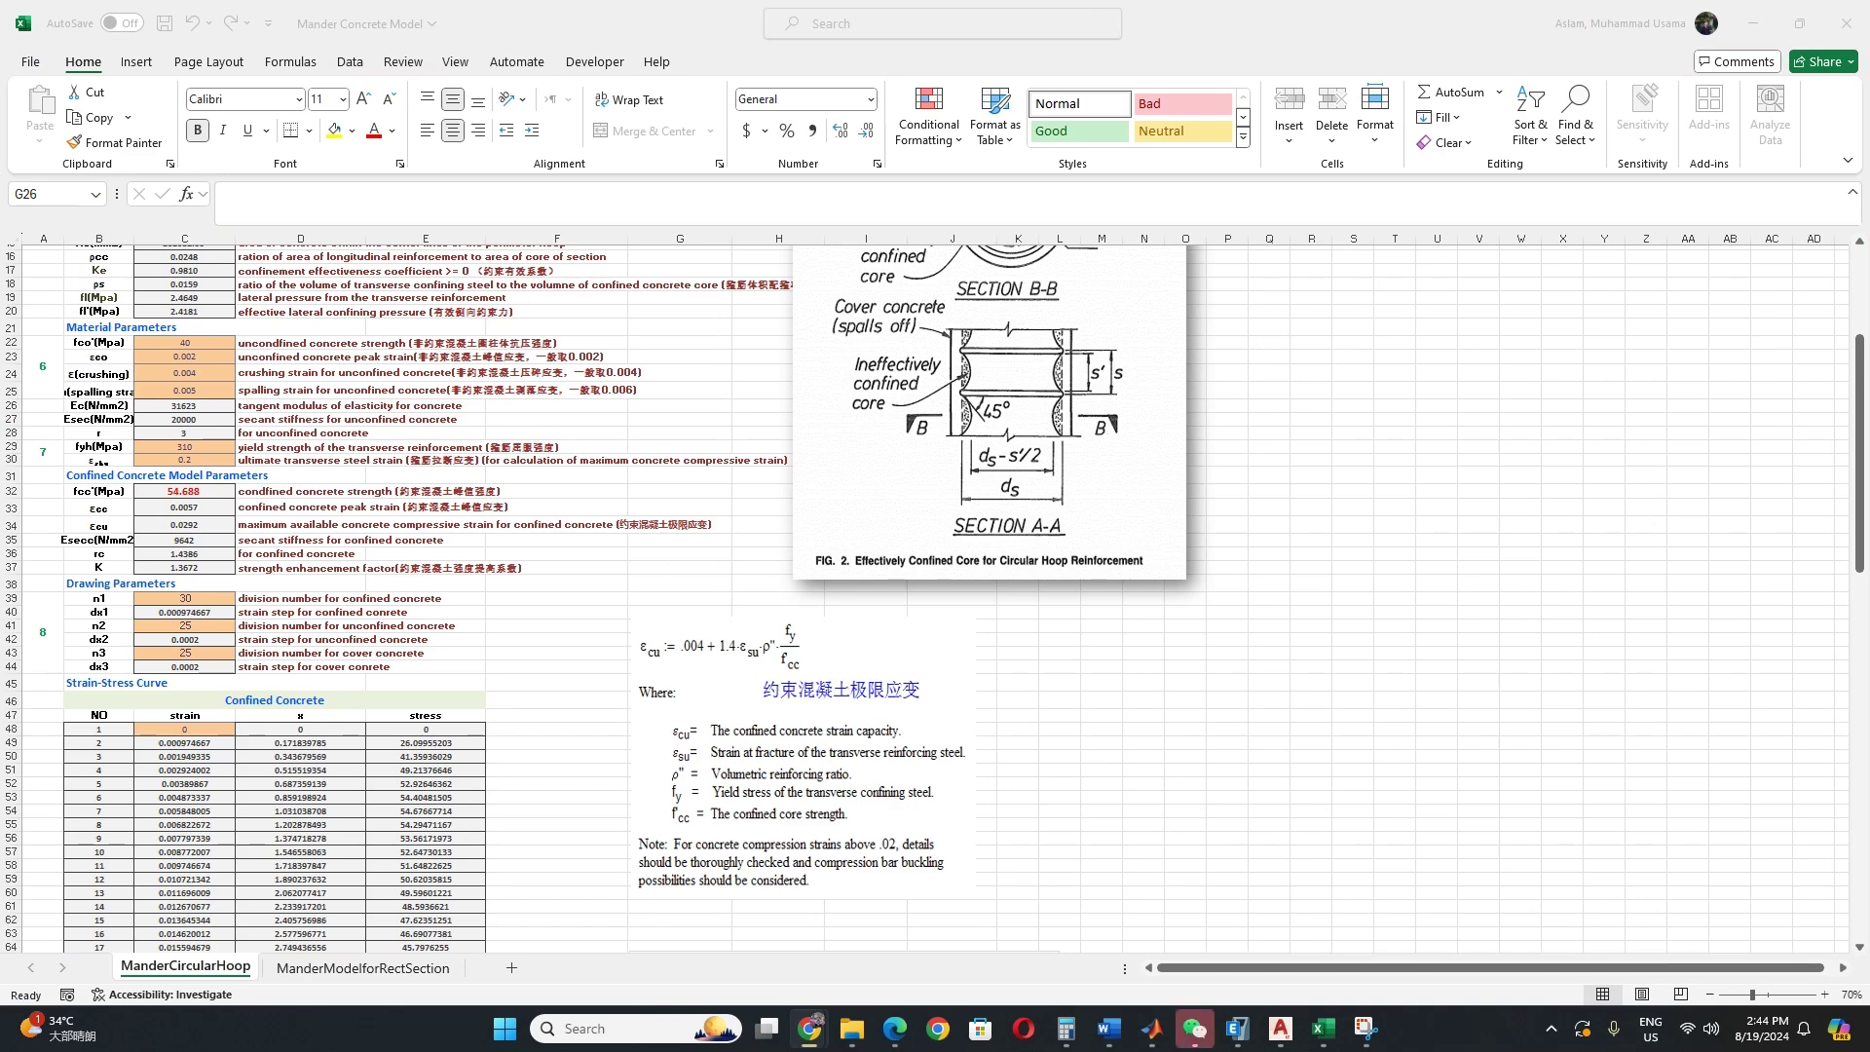
Step: Set division numbers n1 to 40 and n2 to 30, making dx2 0.000166667
click(189, 598)
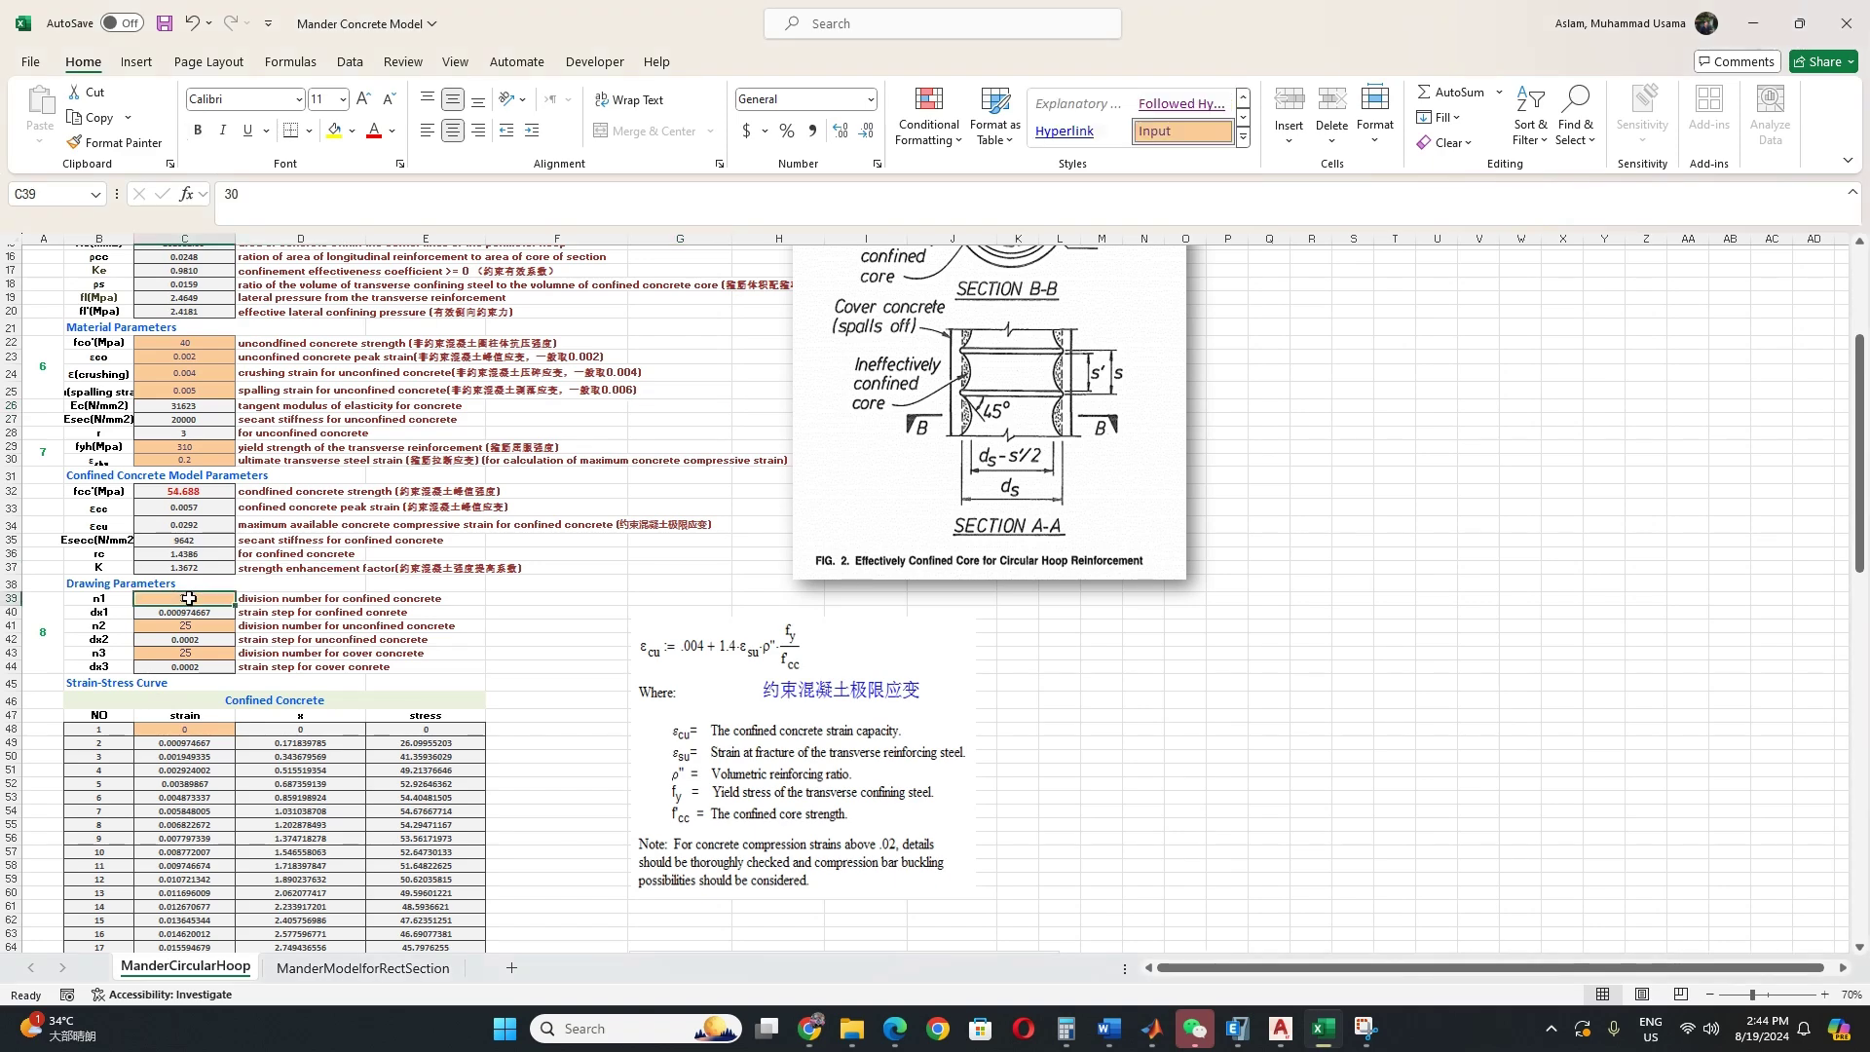
text(40)
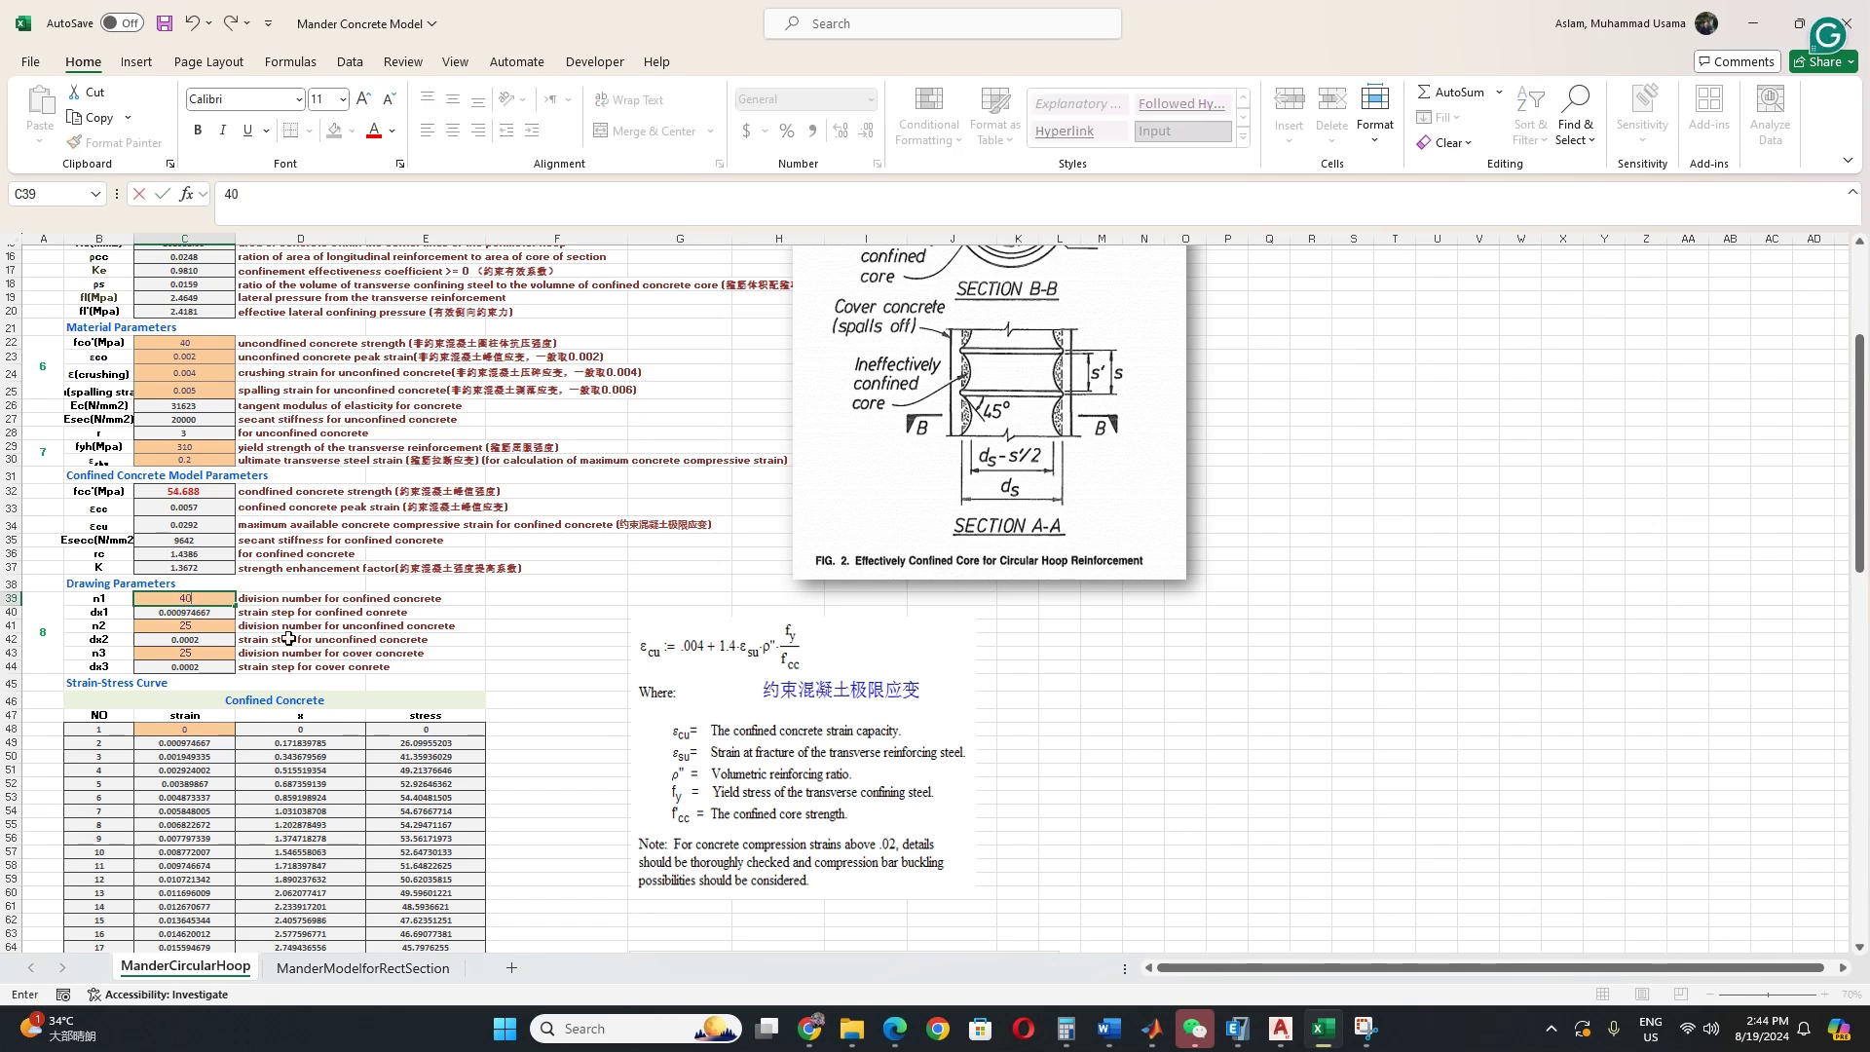
click(505, 628)
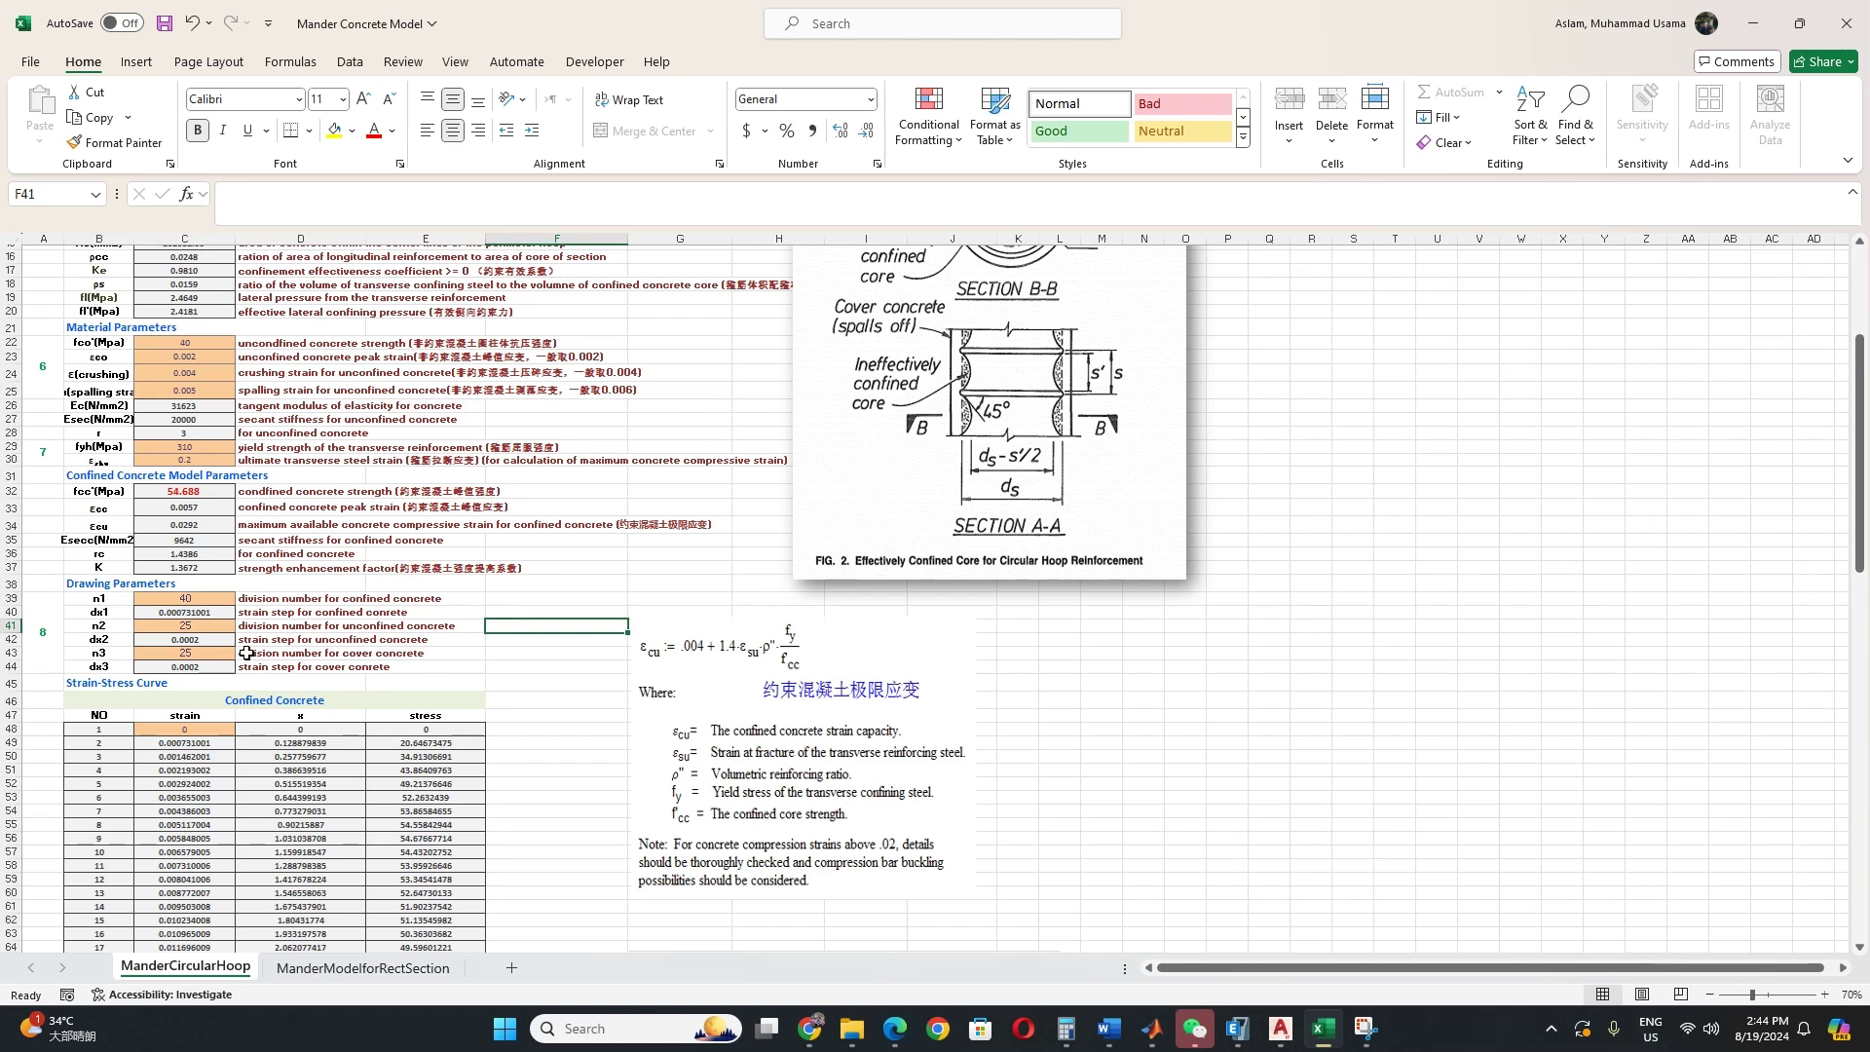
click(202, 630)
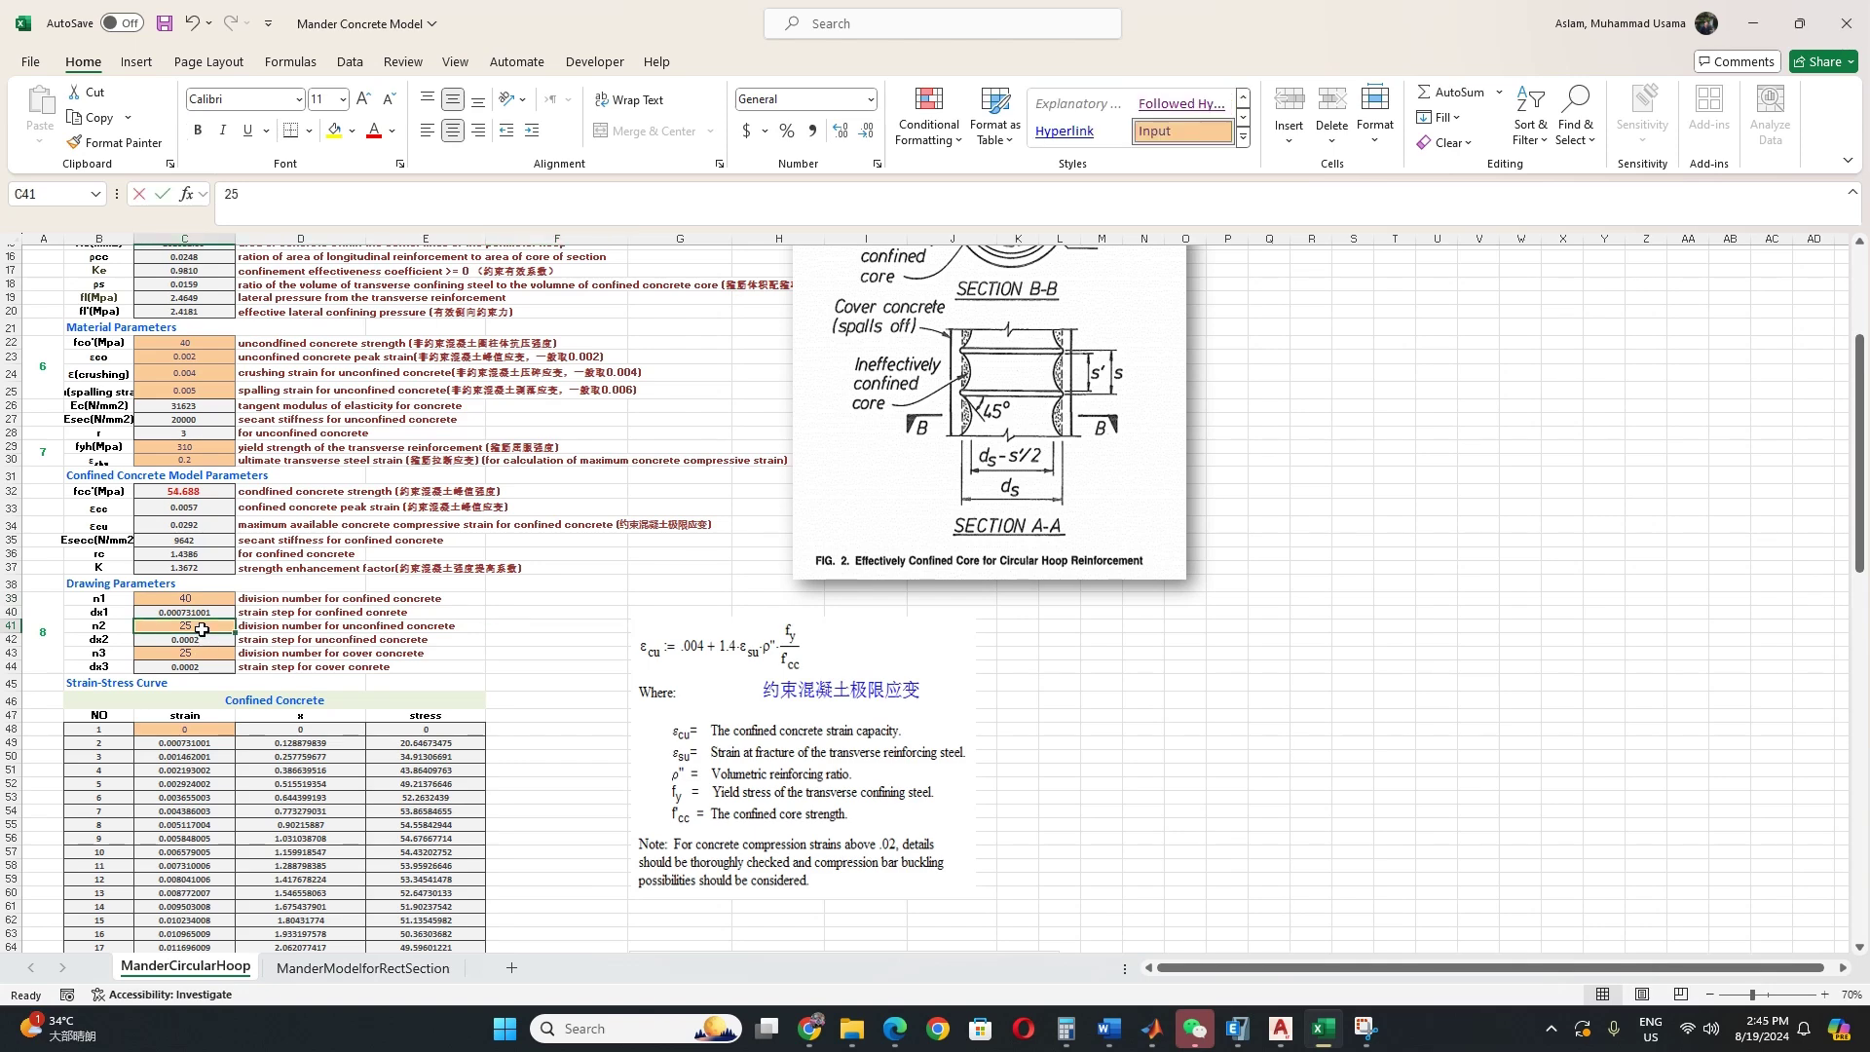
text(30)
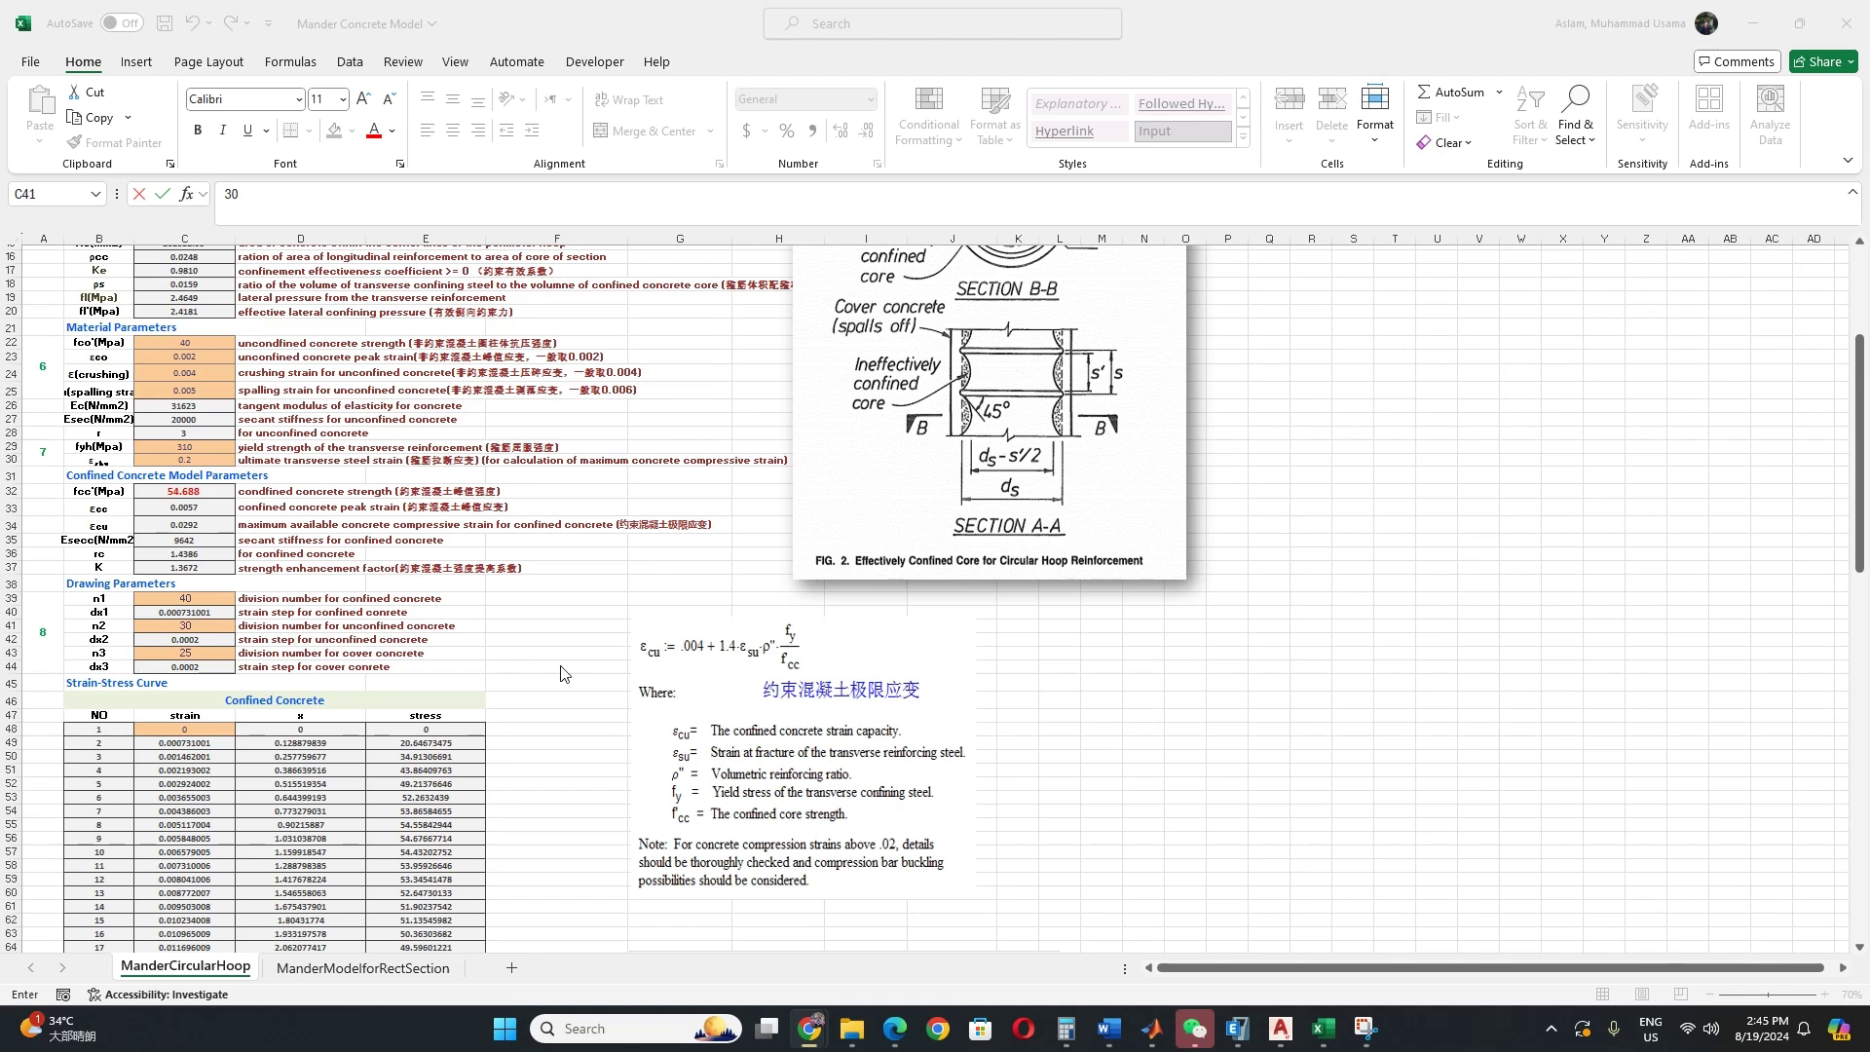
click(297, 670)
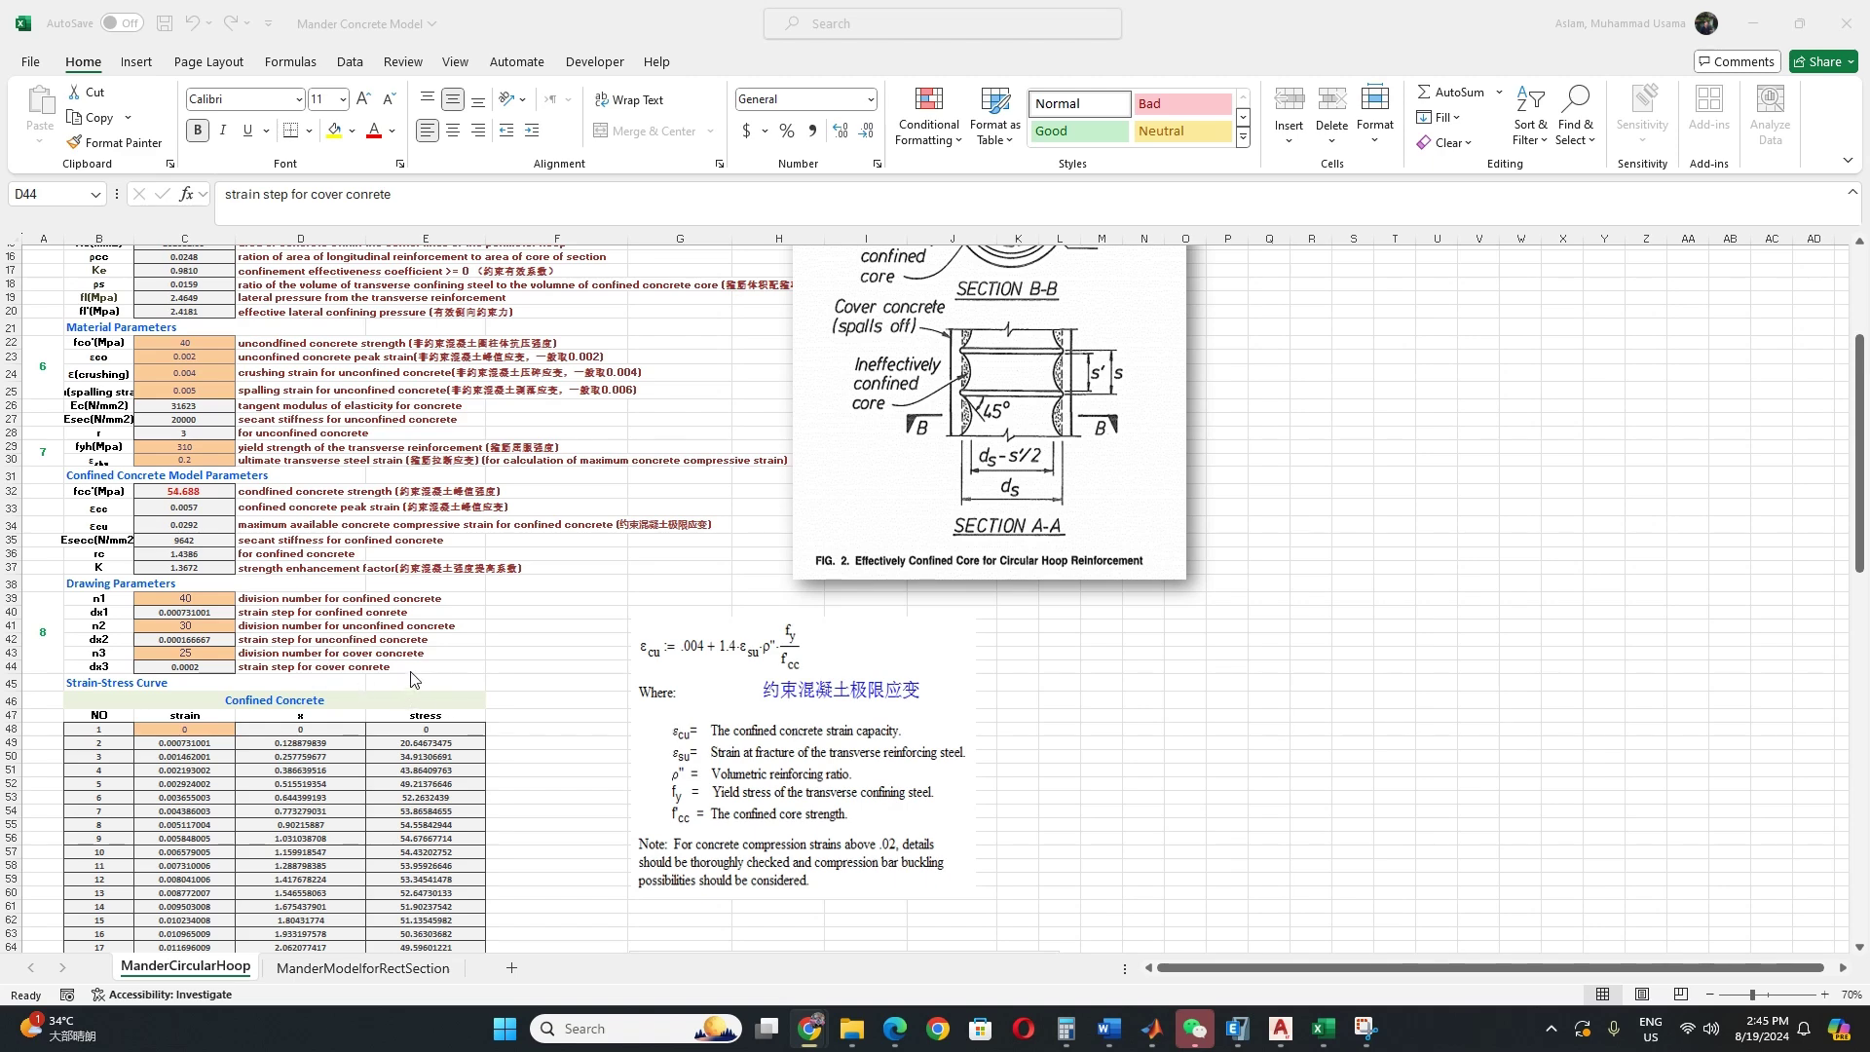
scroll(465, 665, down, 9)
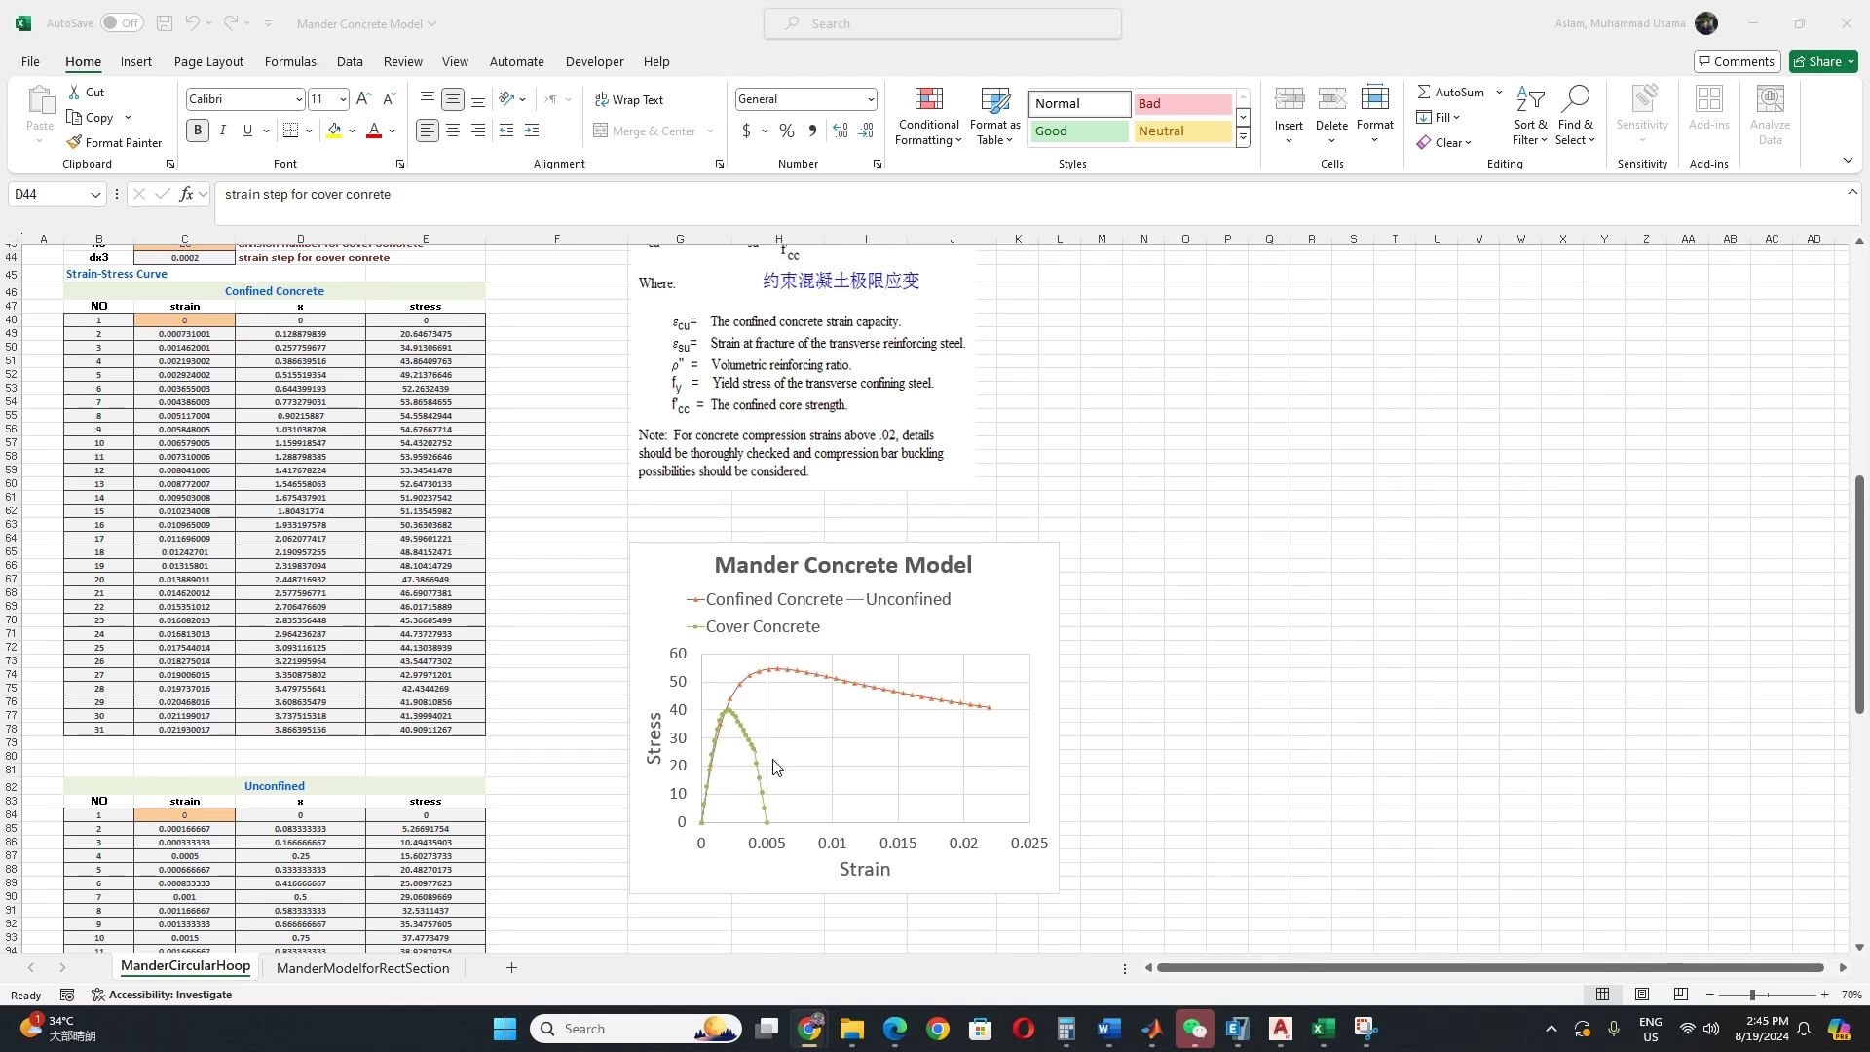
click(789, 670)
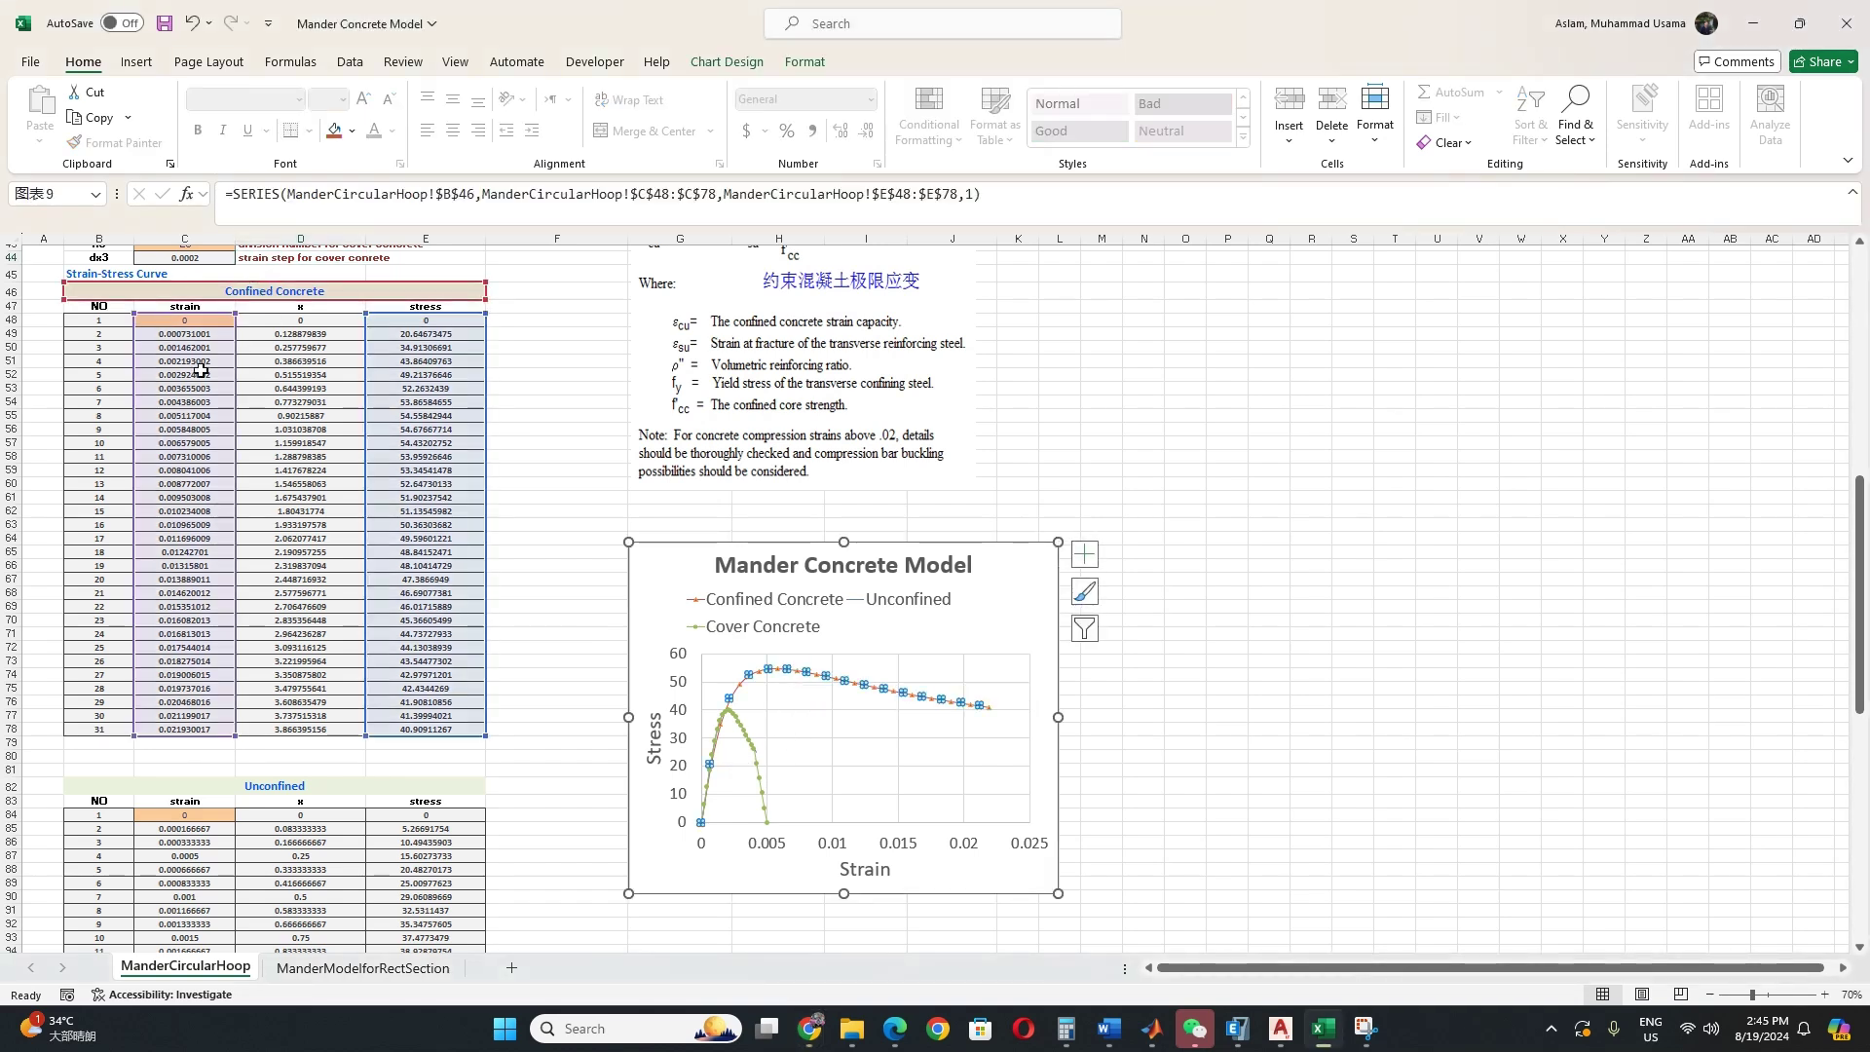
scroll(458, 464, up, 6)
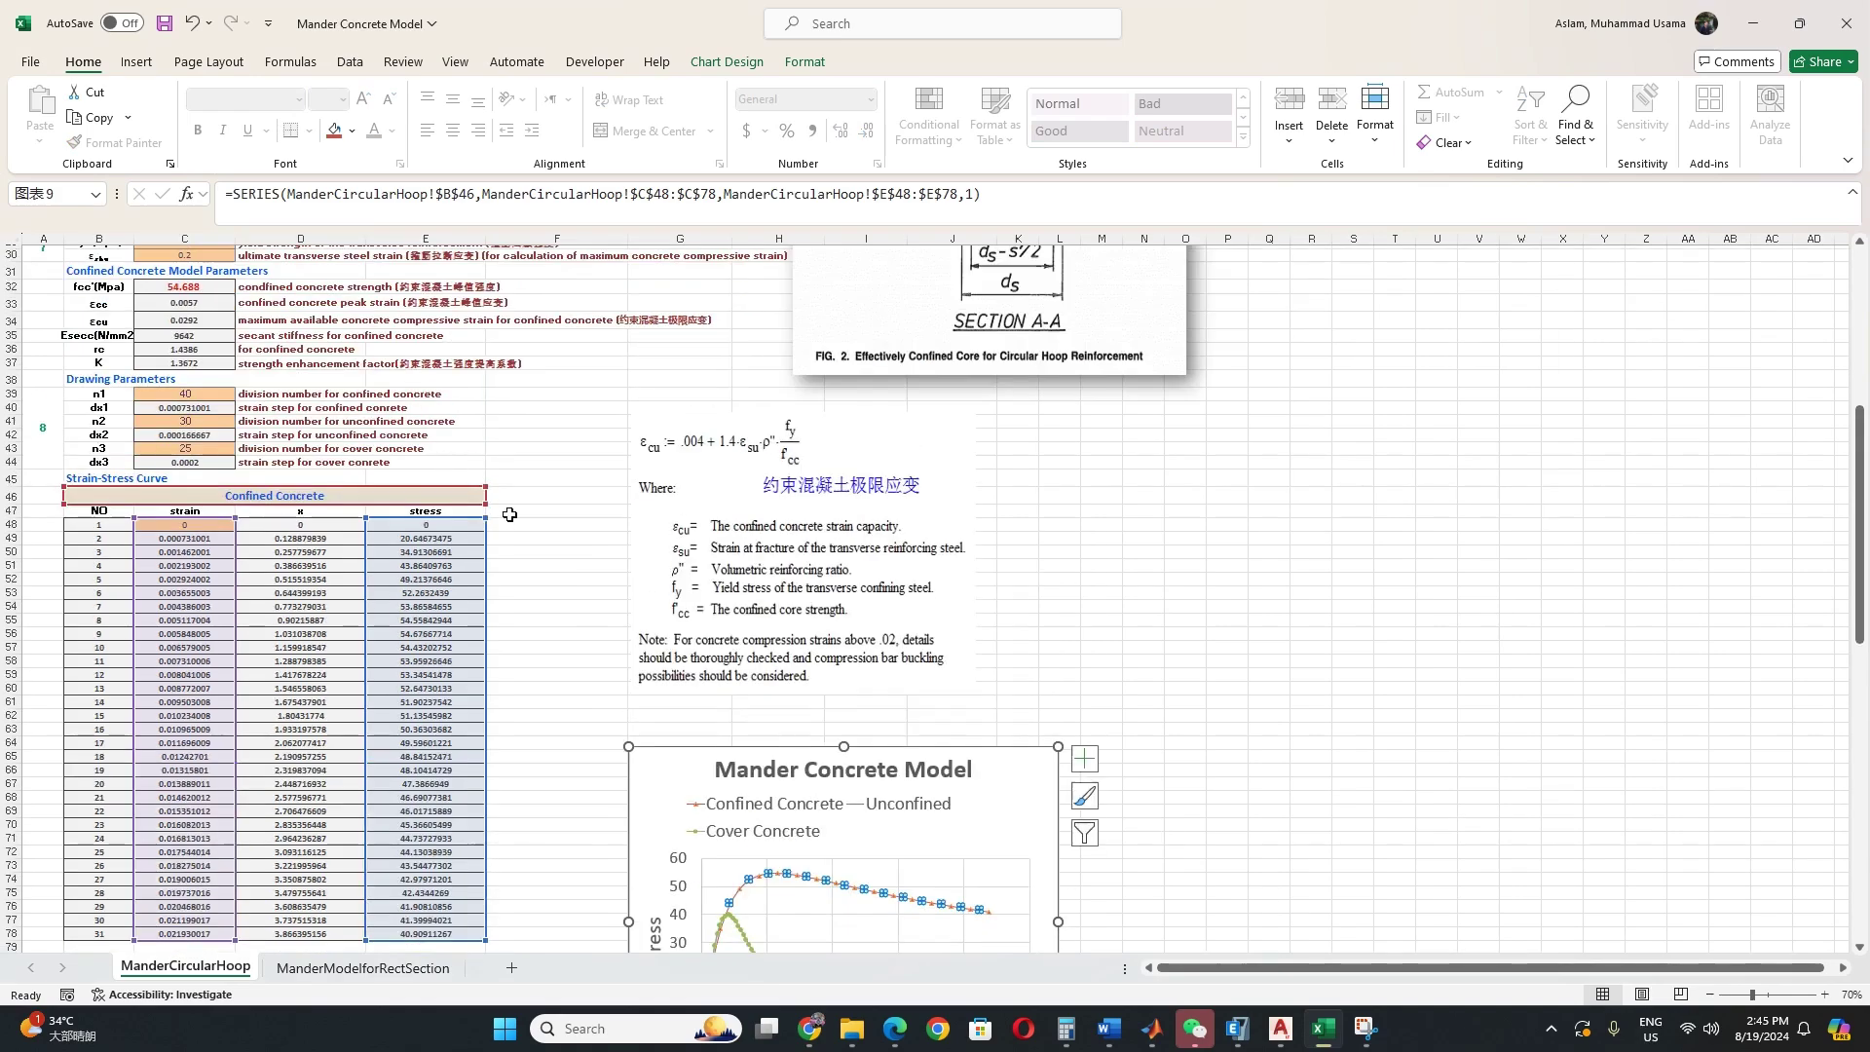
scroll(510, 509, down, 4)
scroll(512, 526, down, 3)
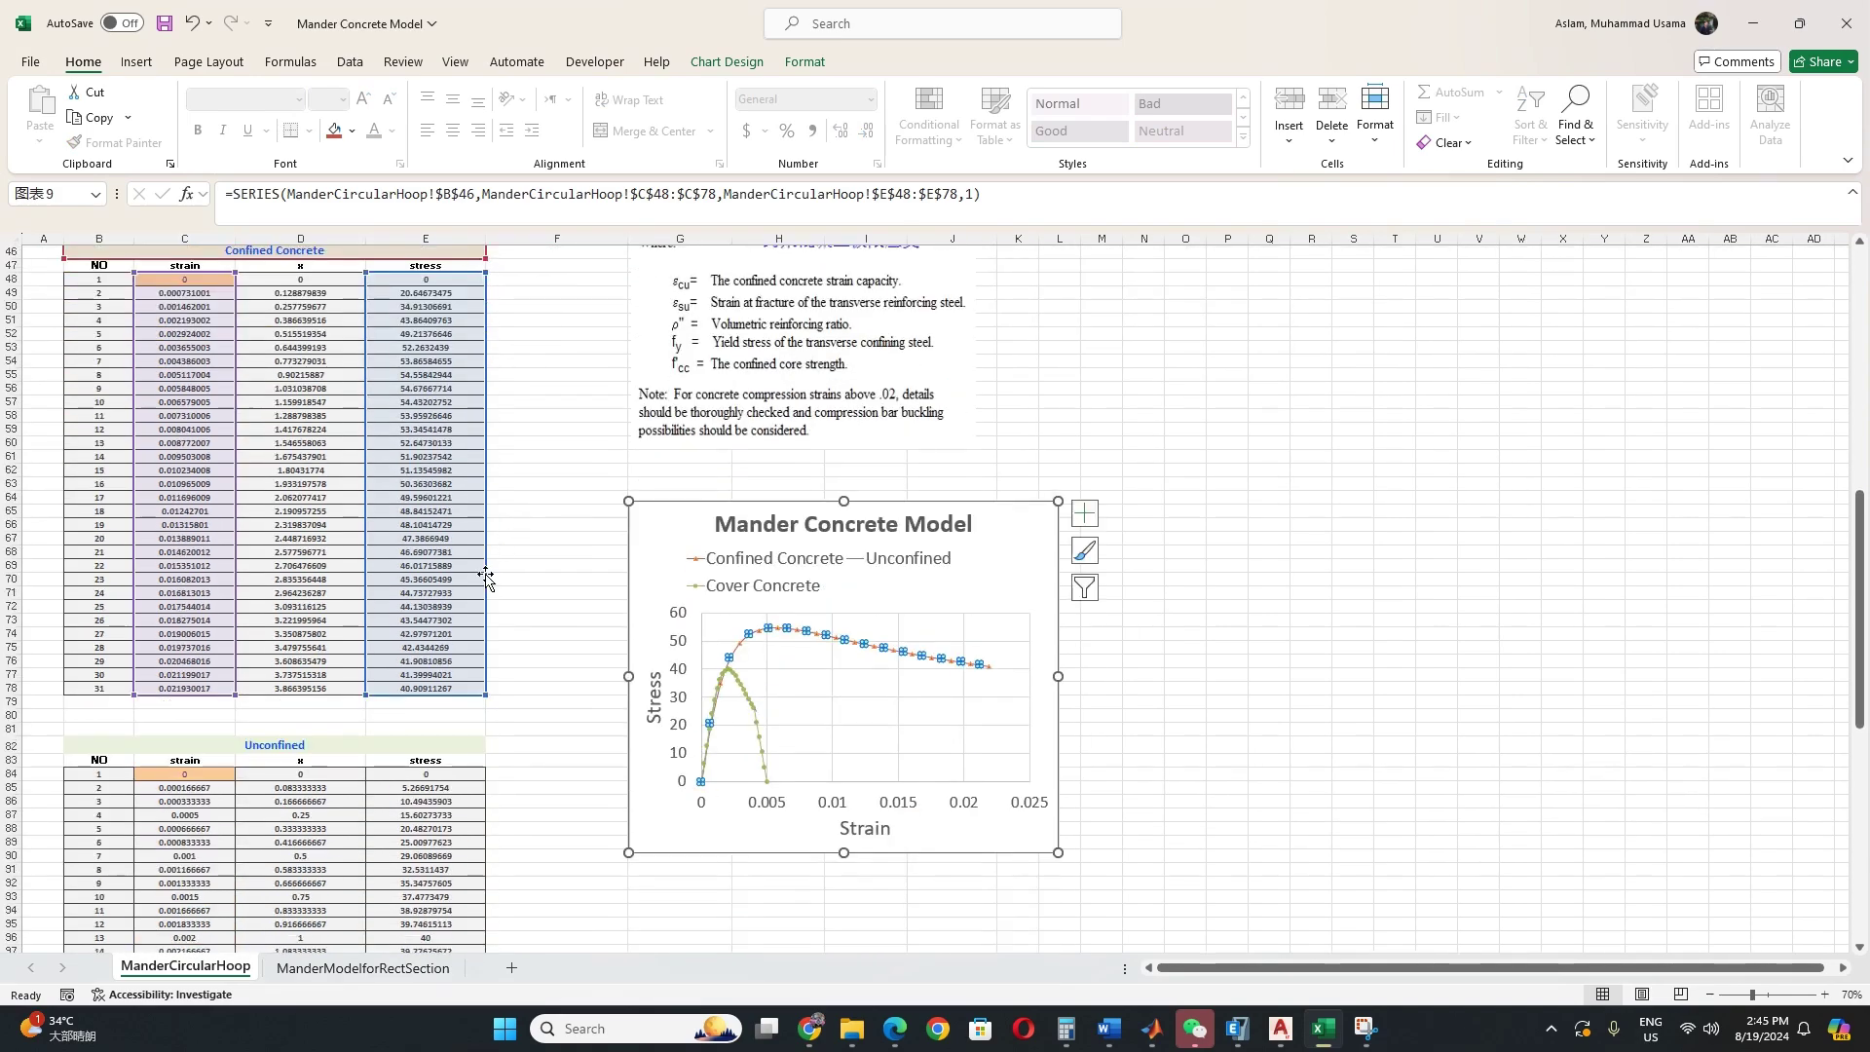
click(753, 705)
scroll(526, 765, down, 8)
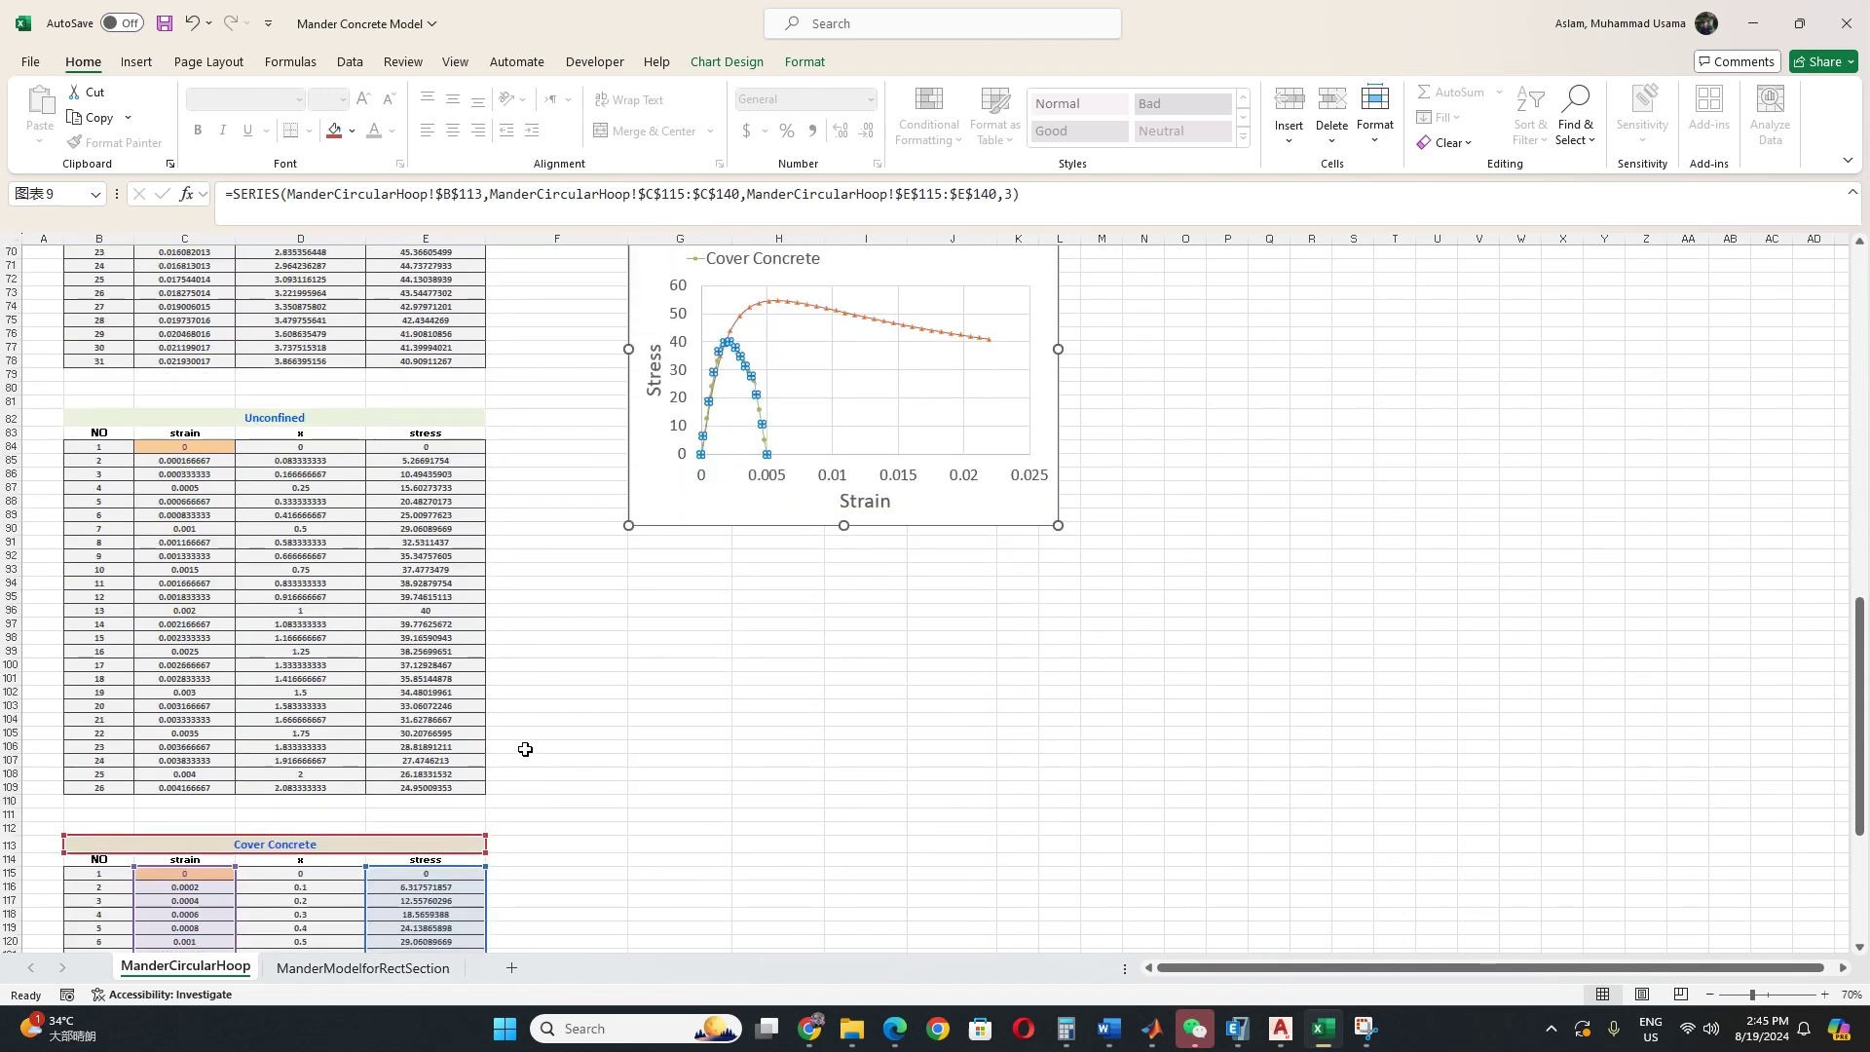
scroll(584, 635, up, 2)
click(768, 475)
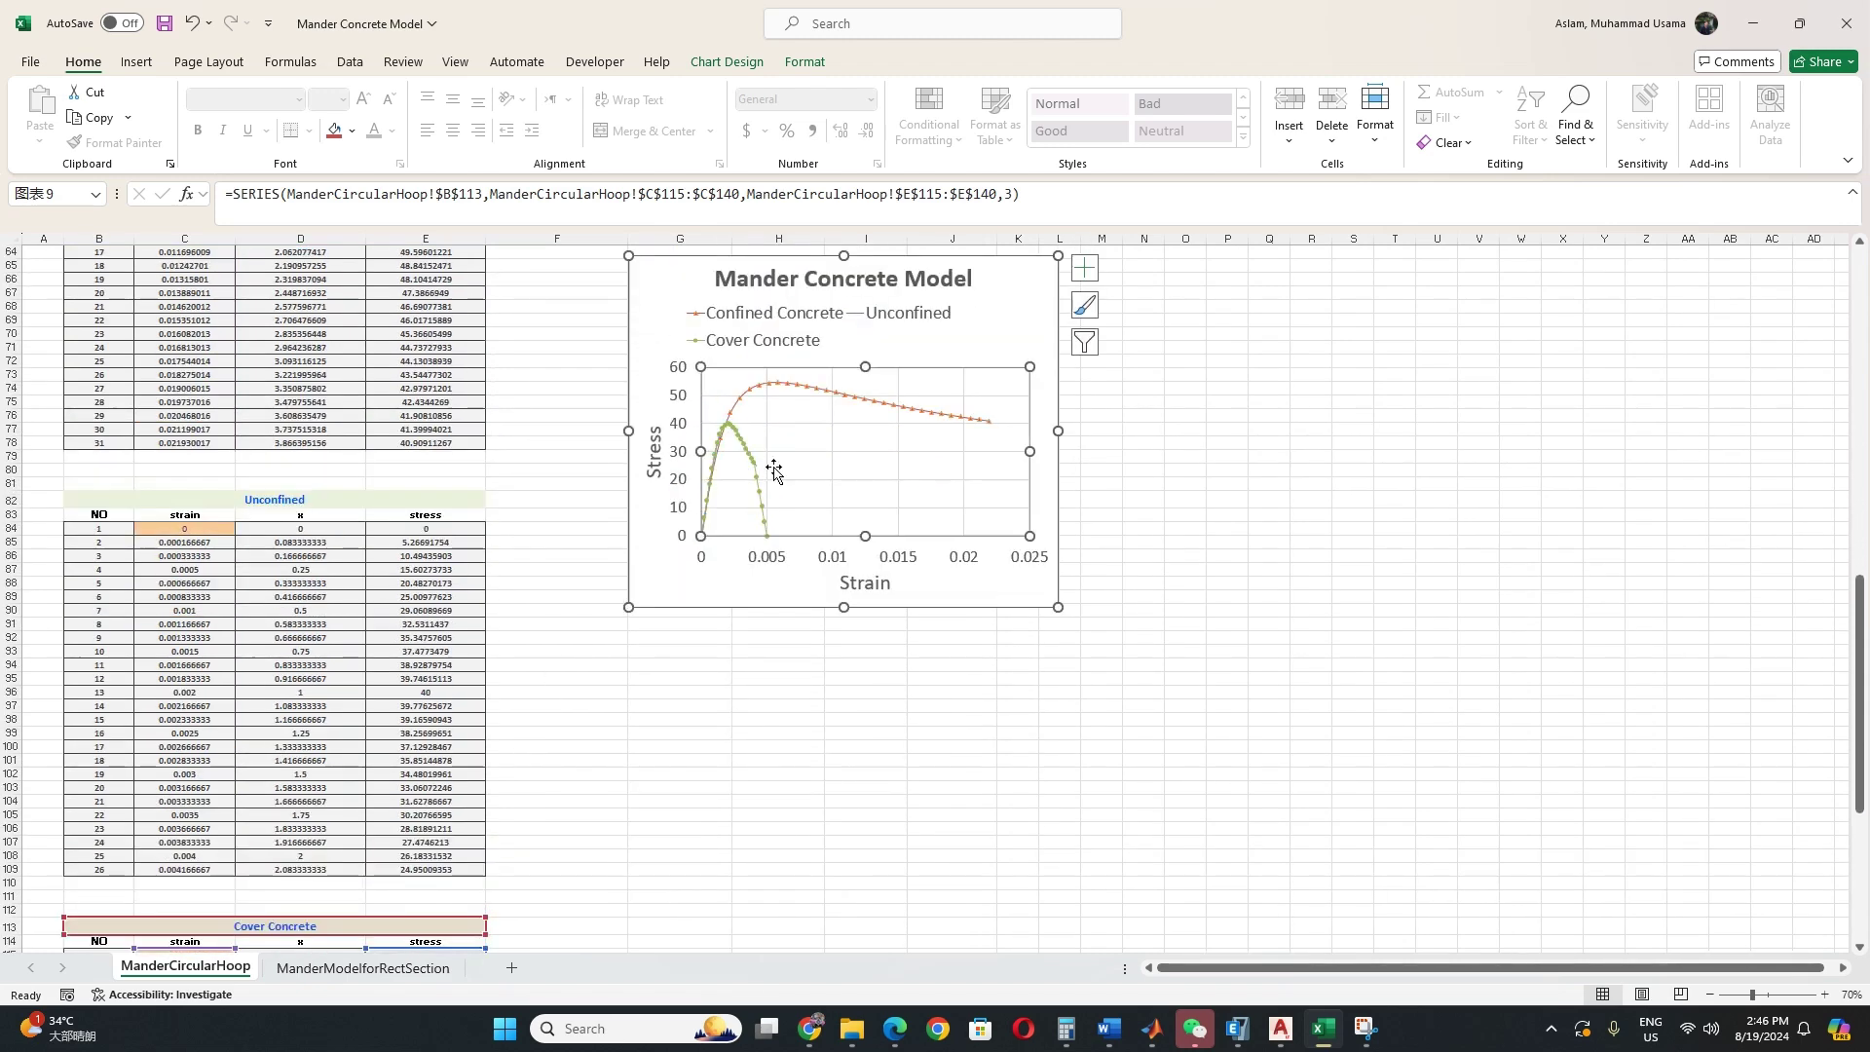
click(762, 478)
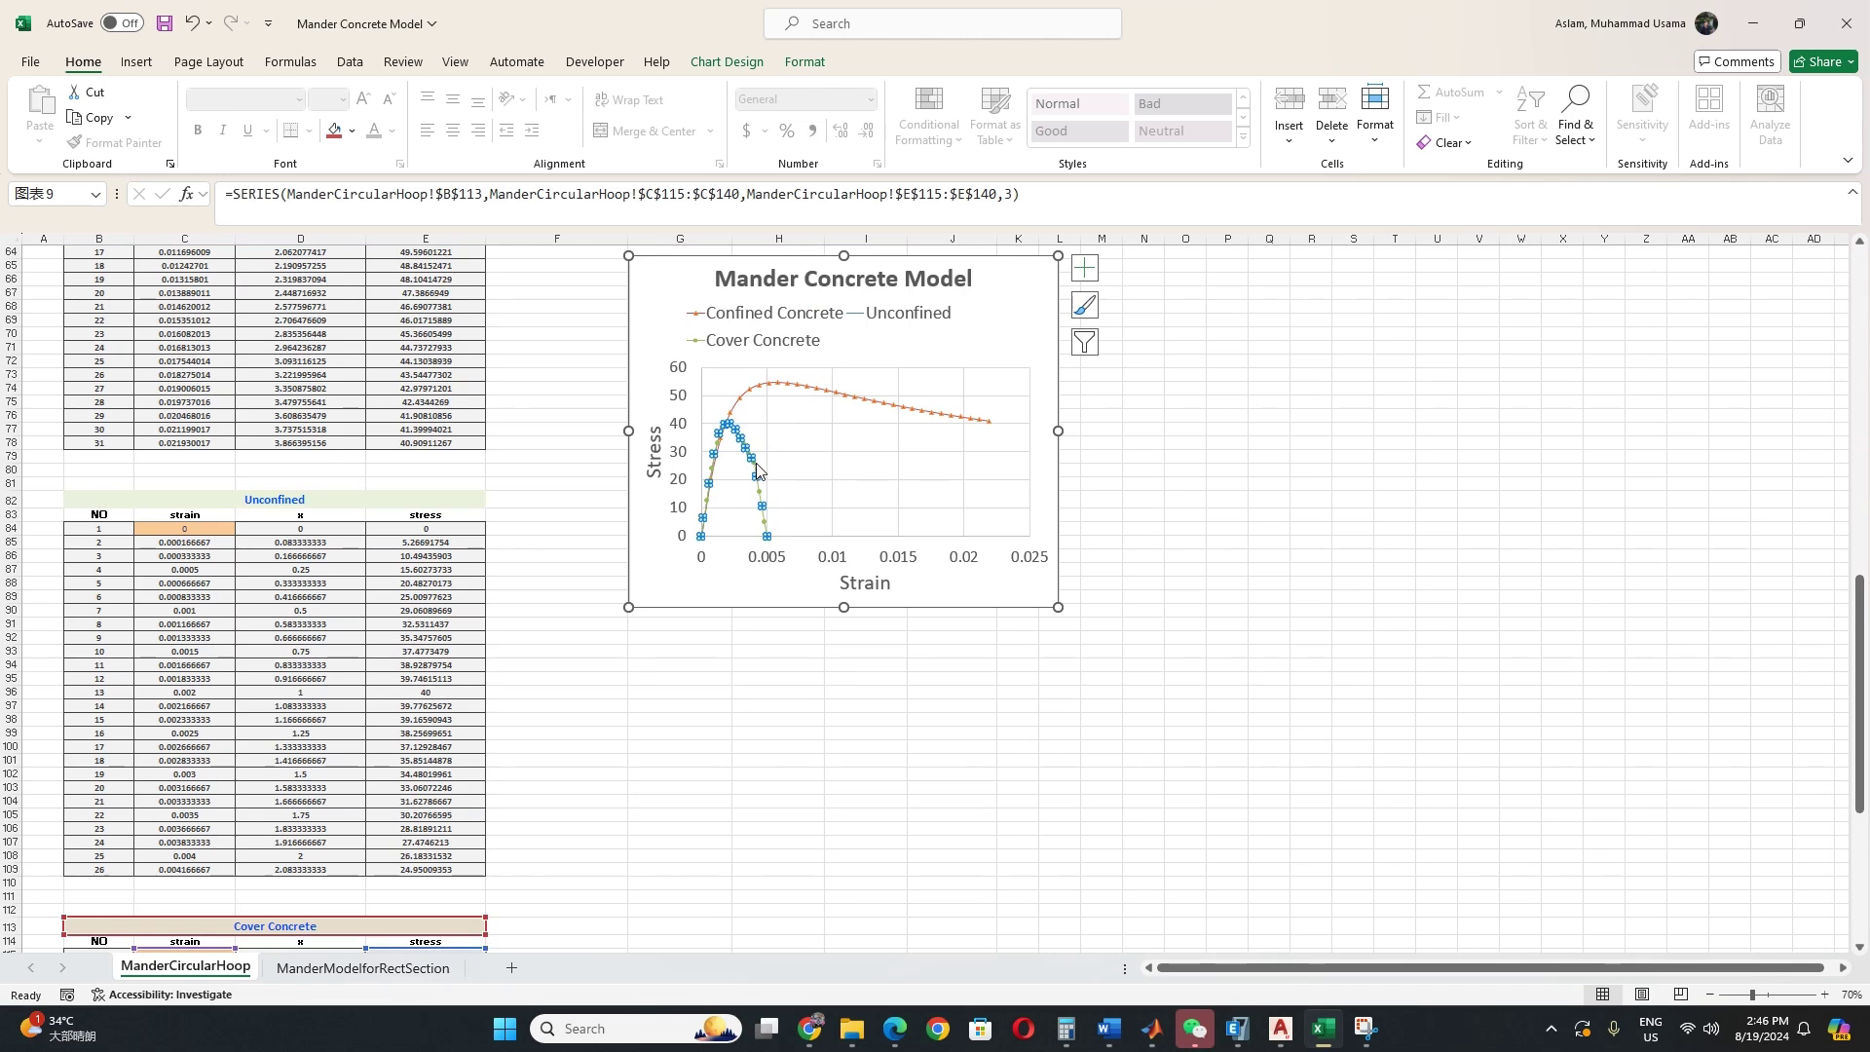
click(756, 463)
scroll(596, 503, up, 3)
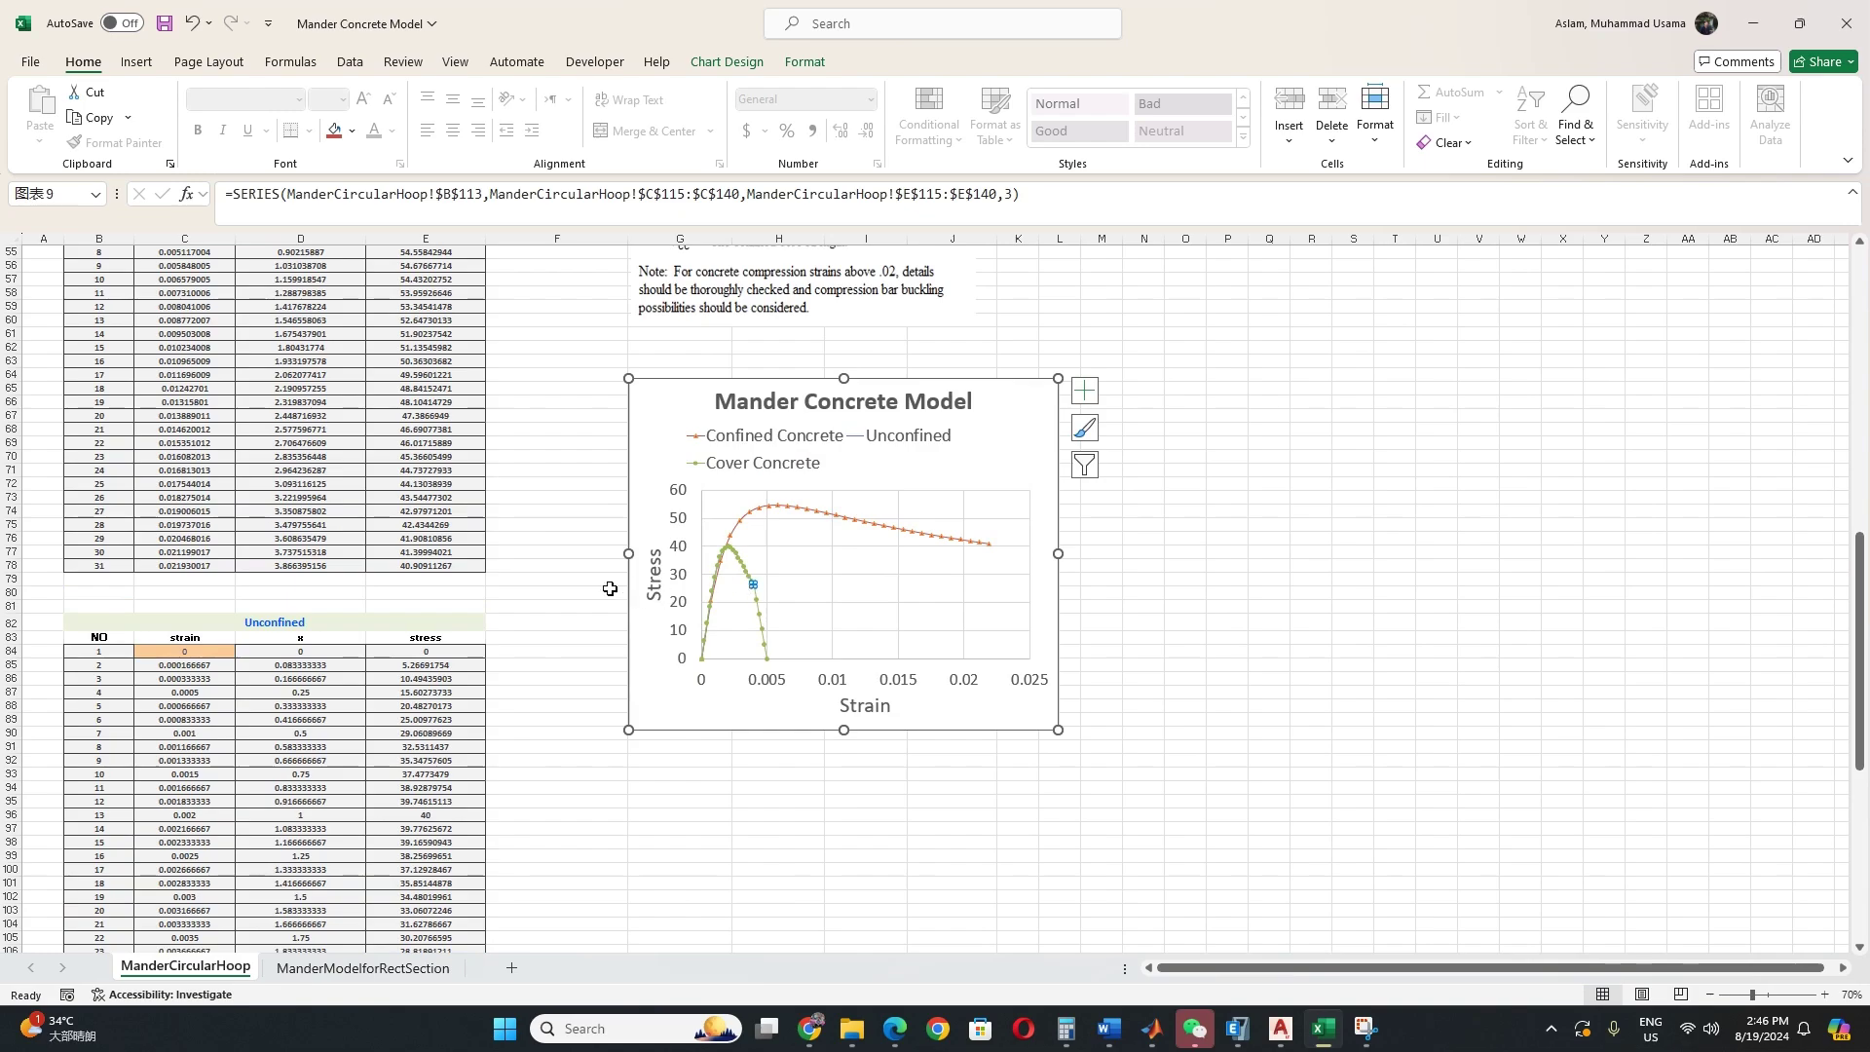
click(548, 579)
scroll(548, 578, up, 14)
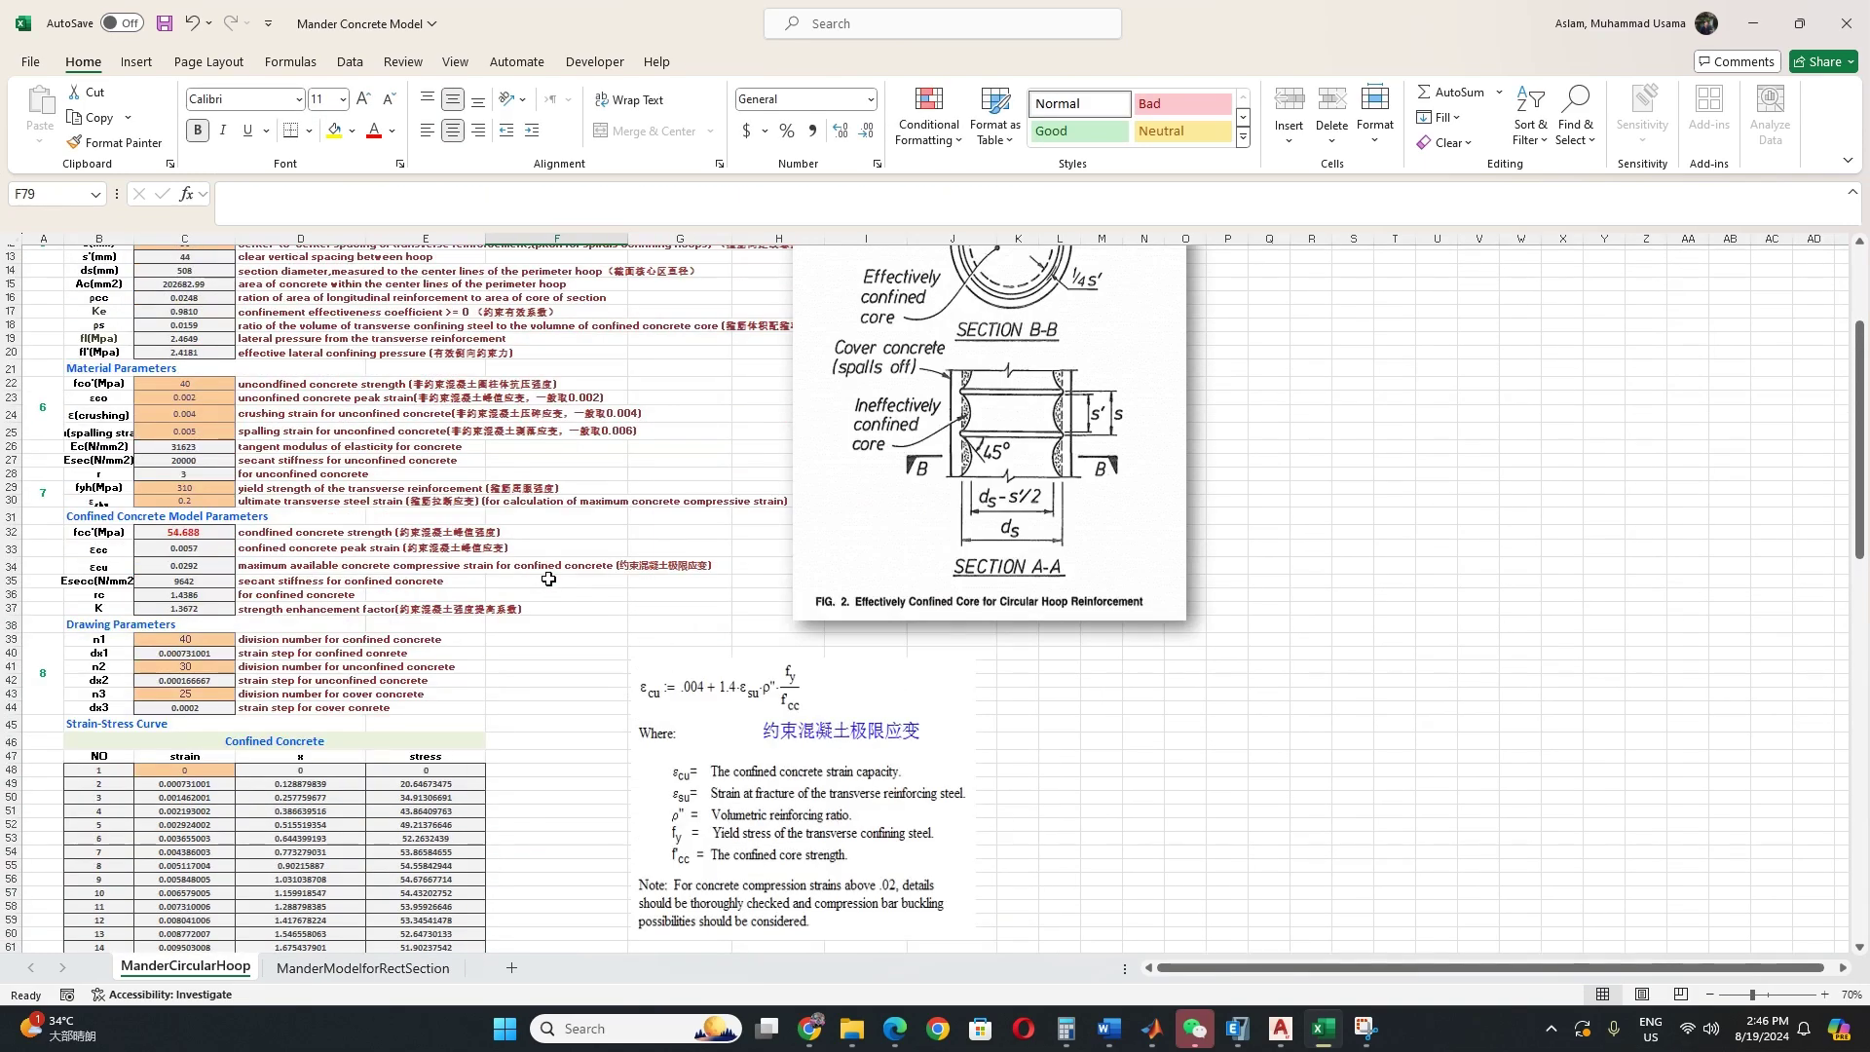
scroll(548, 578, up, 4)
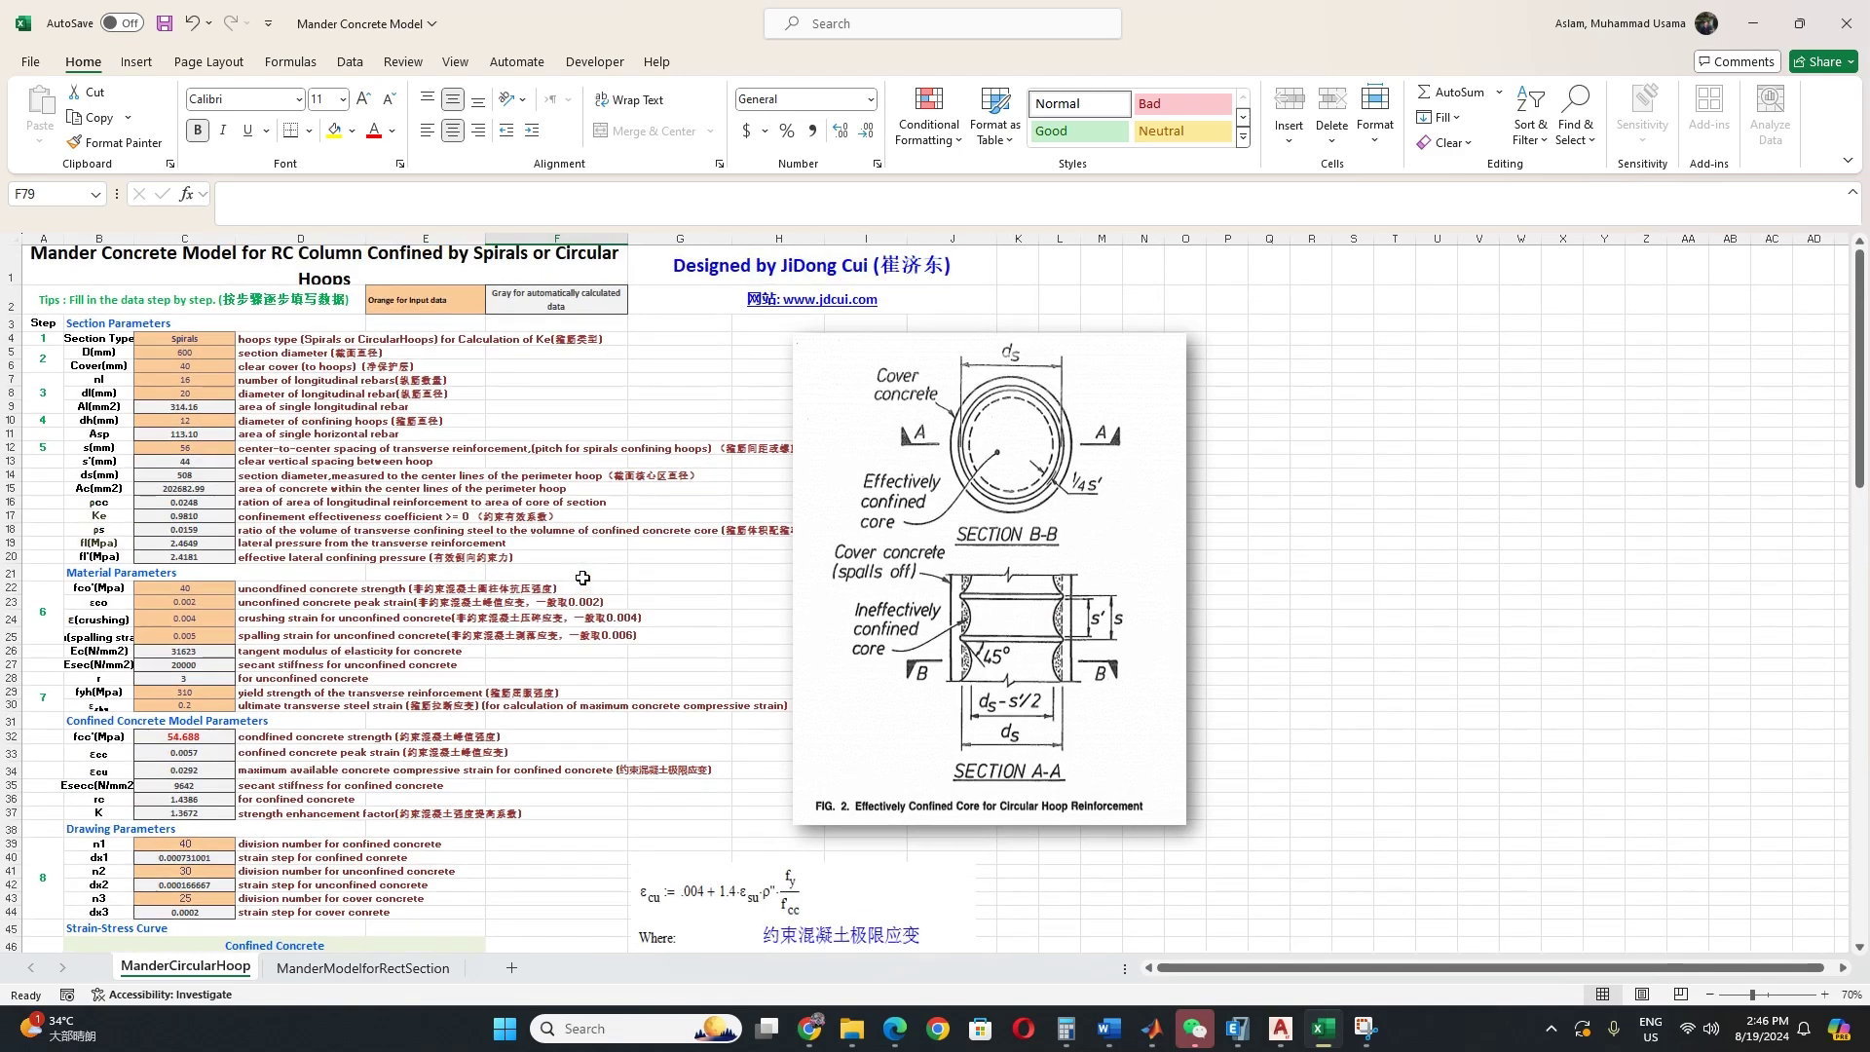
Step: On ManderModelforRectSection, enter width b 800, depth d 170 and 4 x-direction shear bars
click(377, 977)
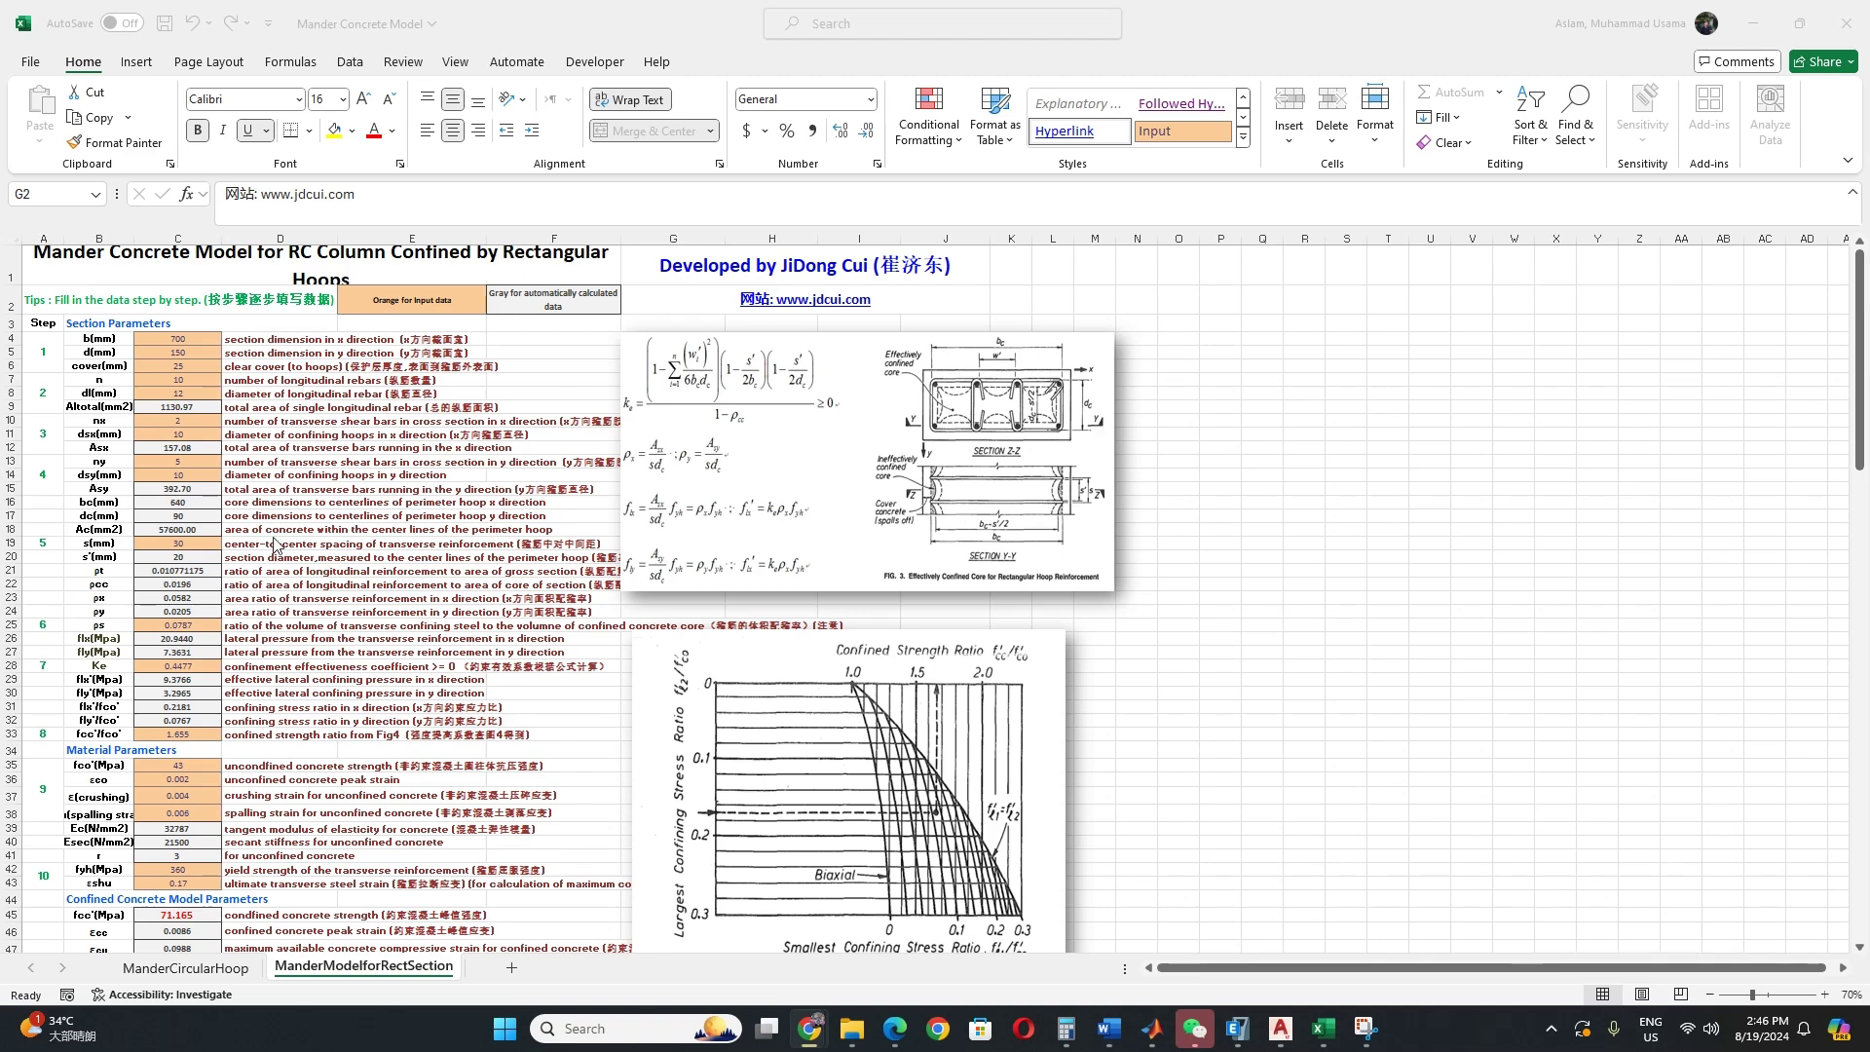
click(186, 340)
text(800)
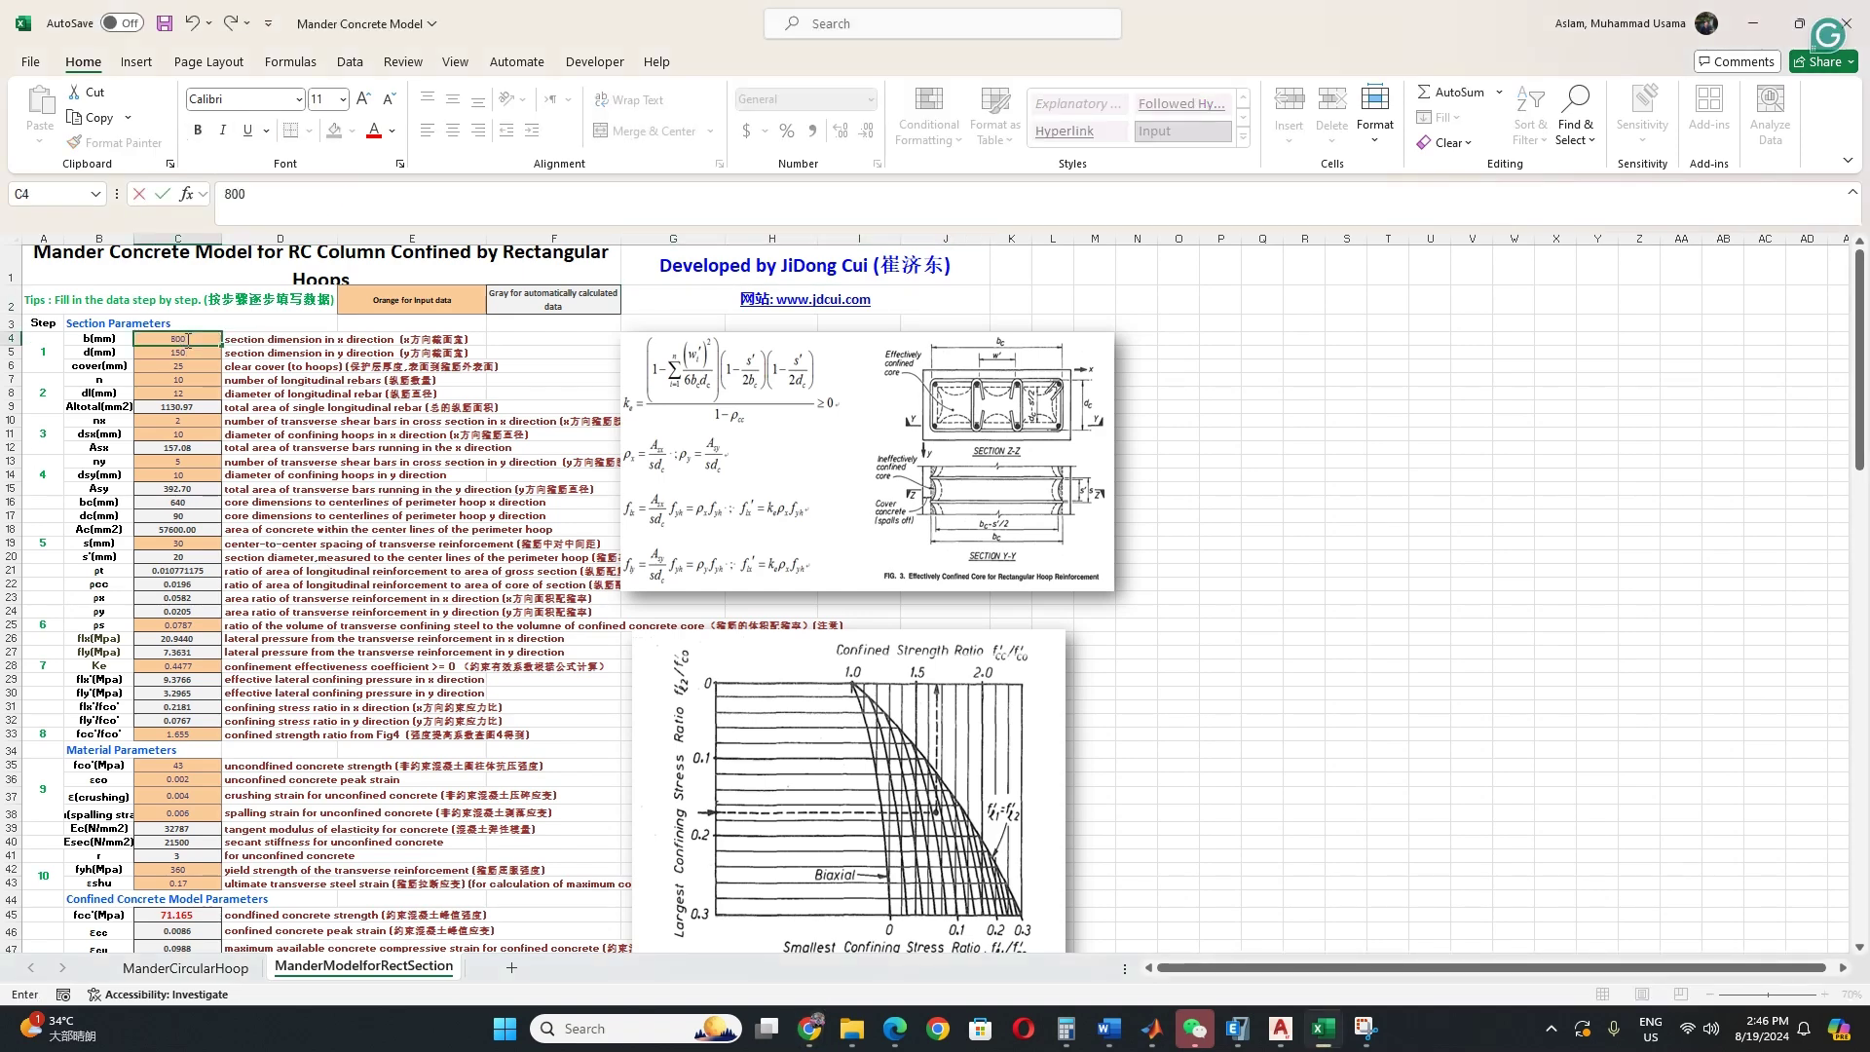
key(Return)
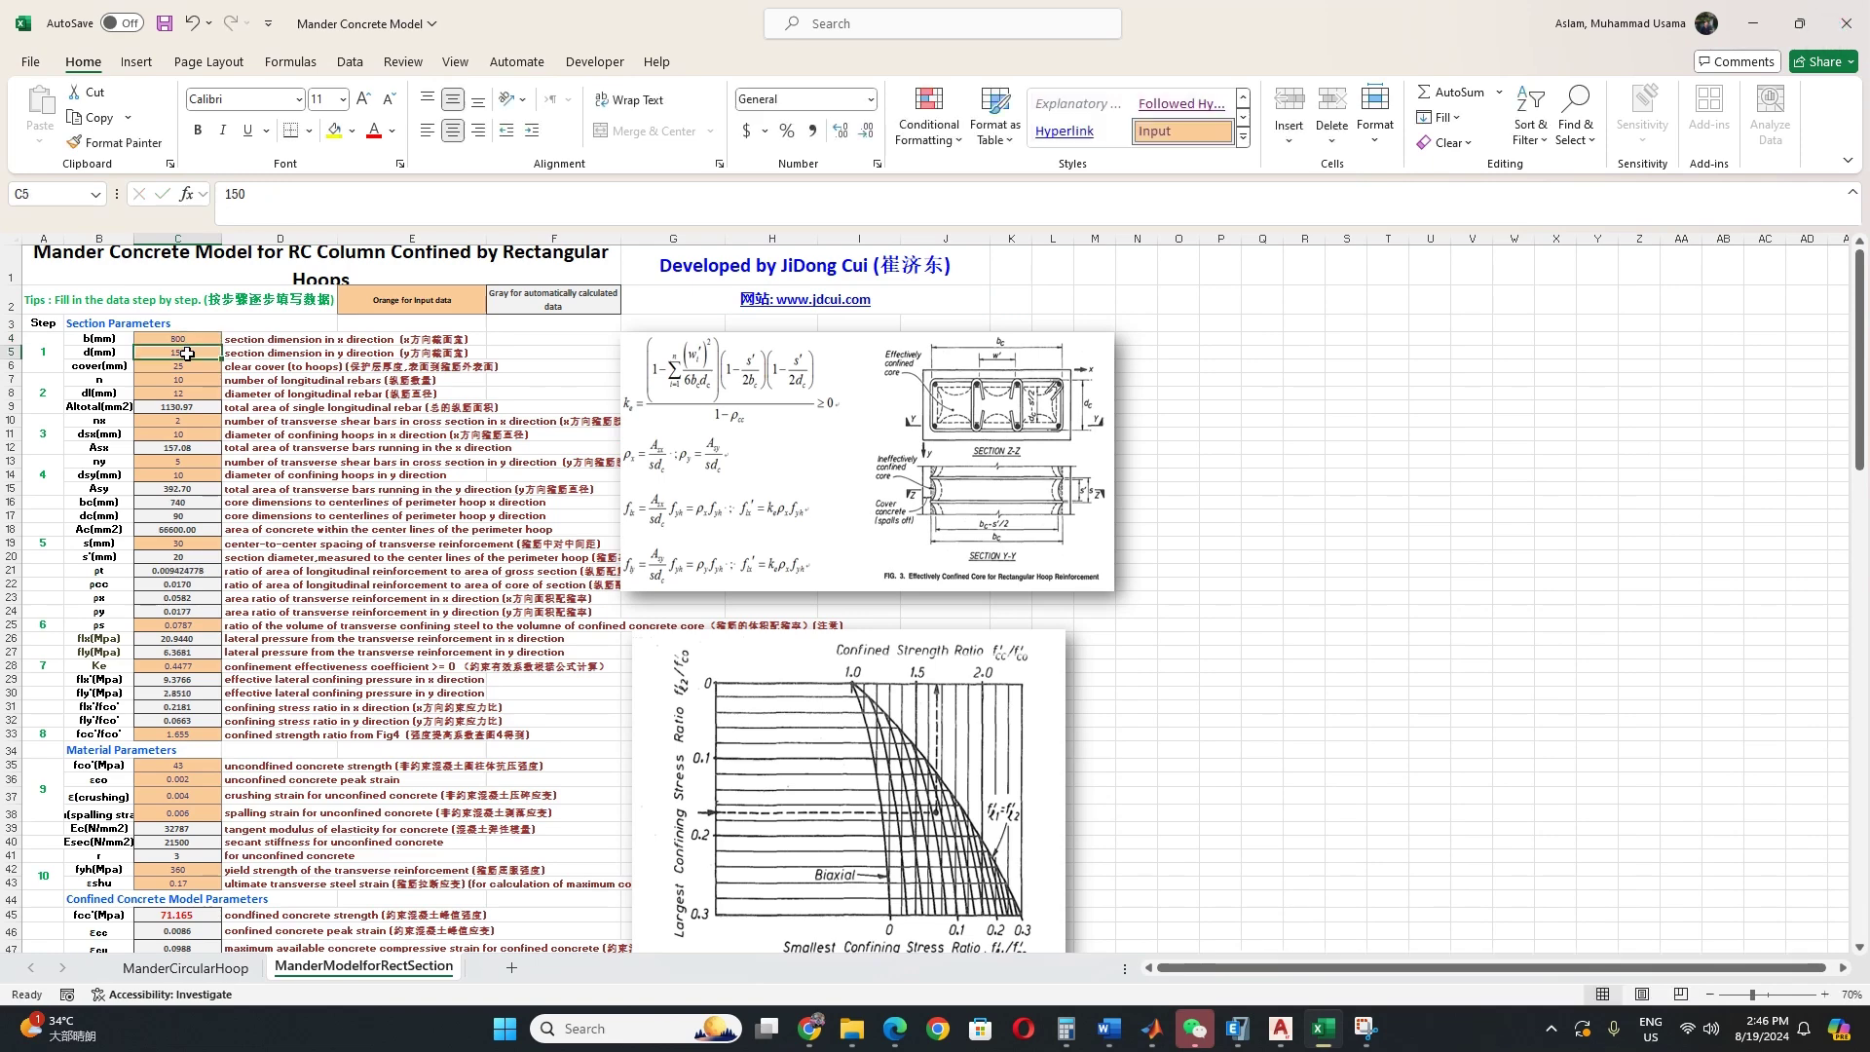
text(170)
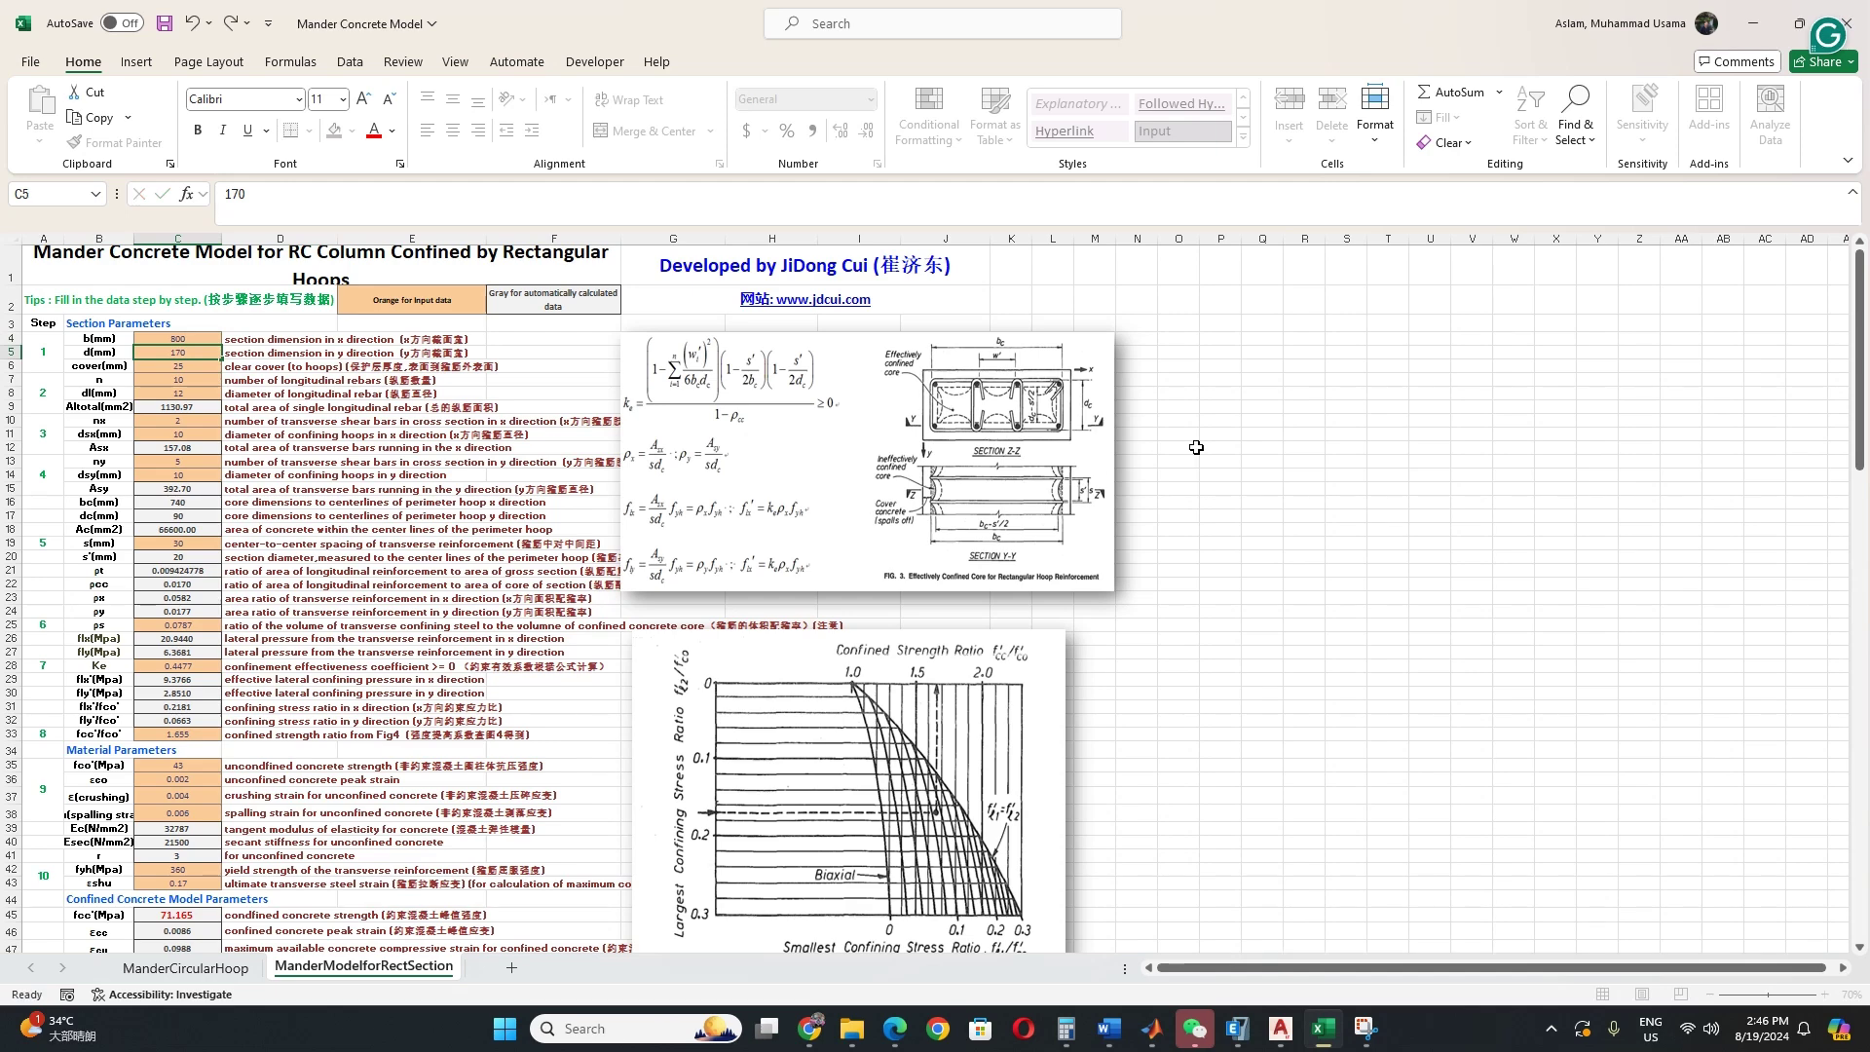
key(Return)
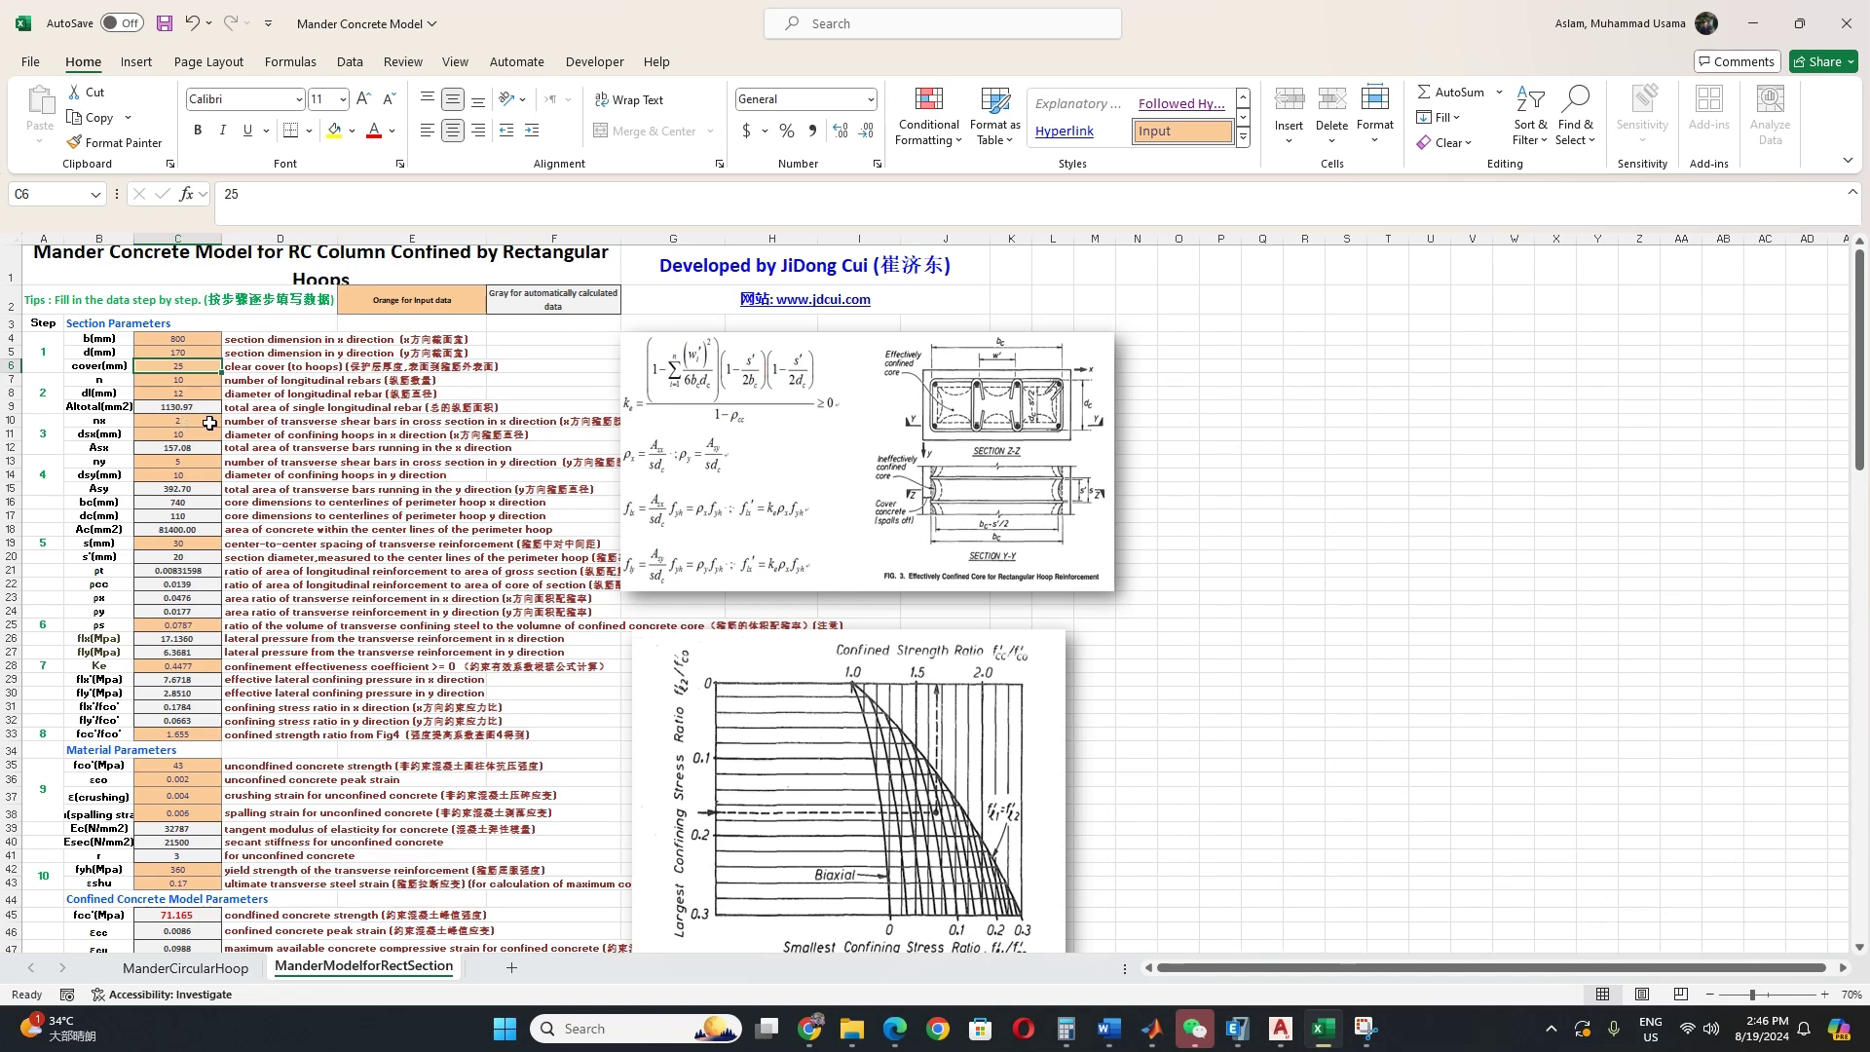
click(199, 421)
text(4)
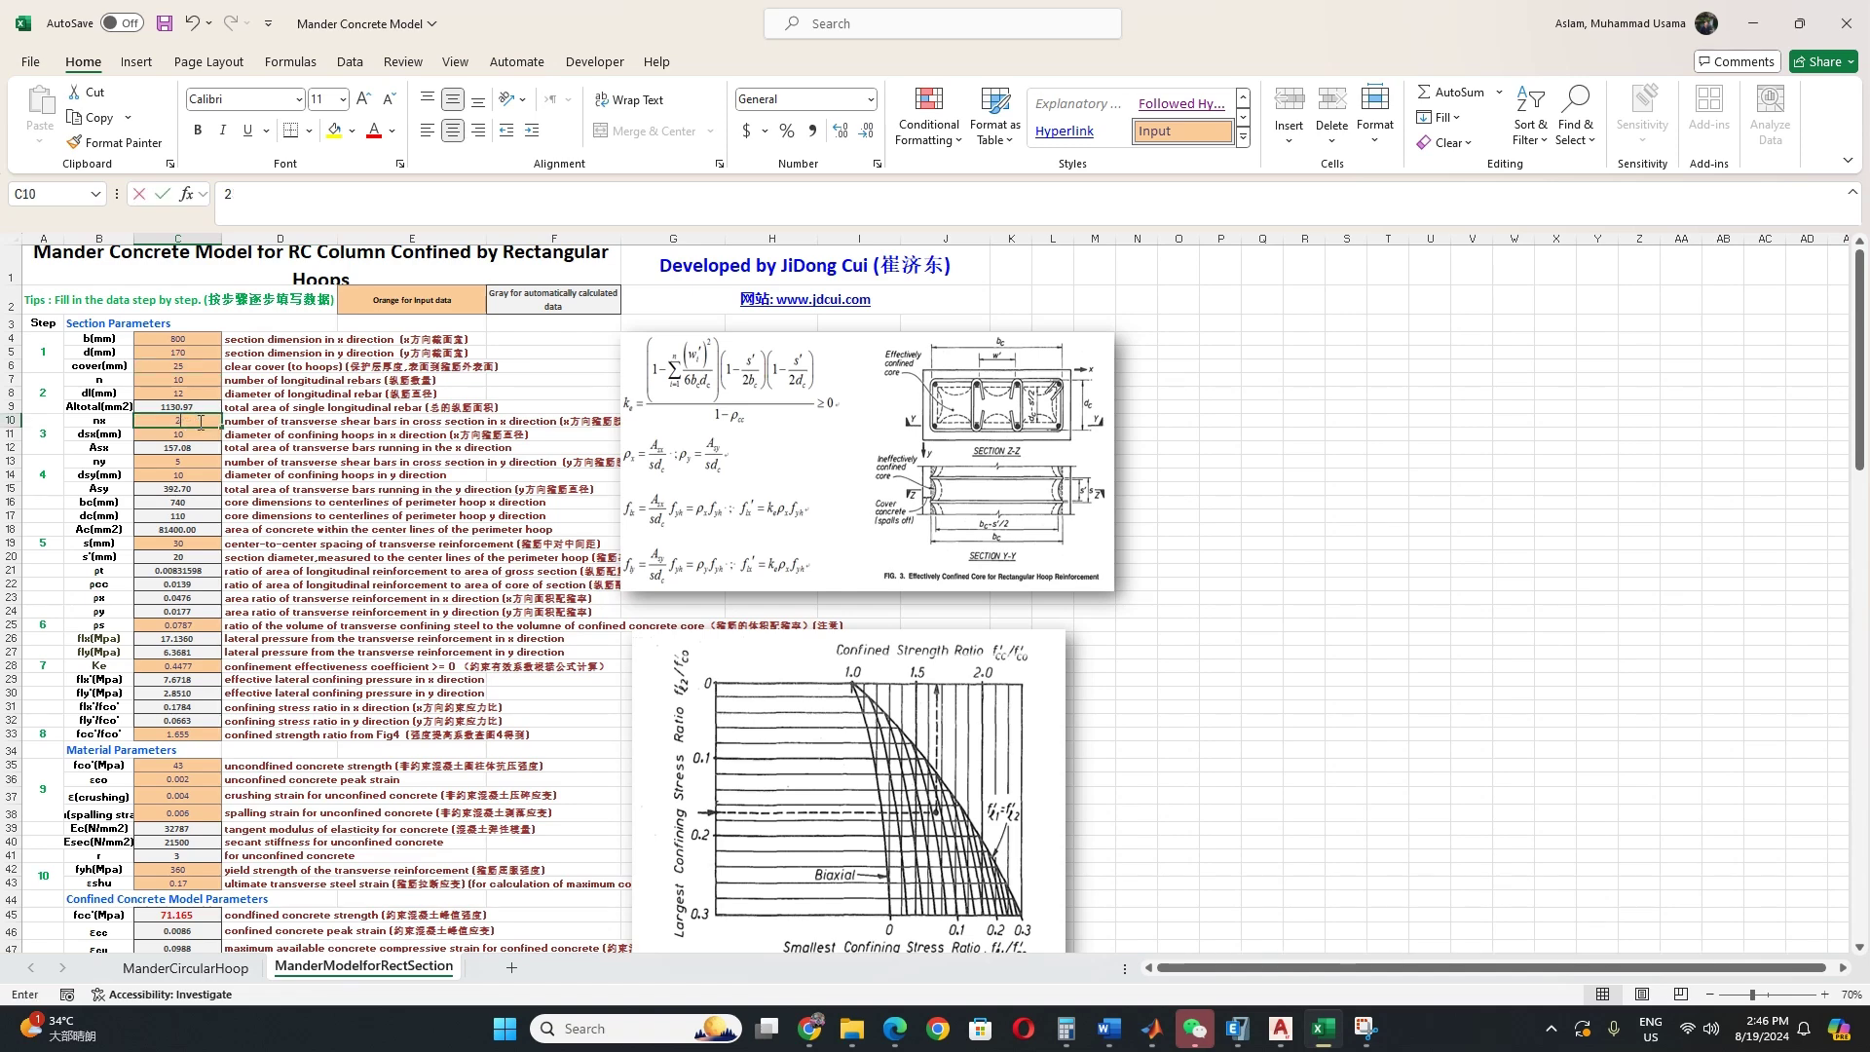
click(263, 457)
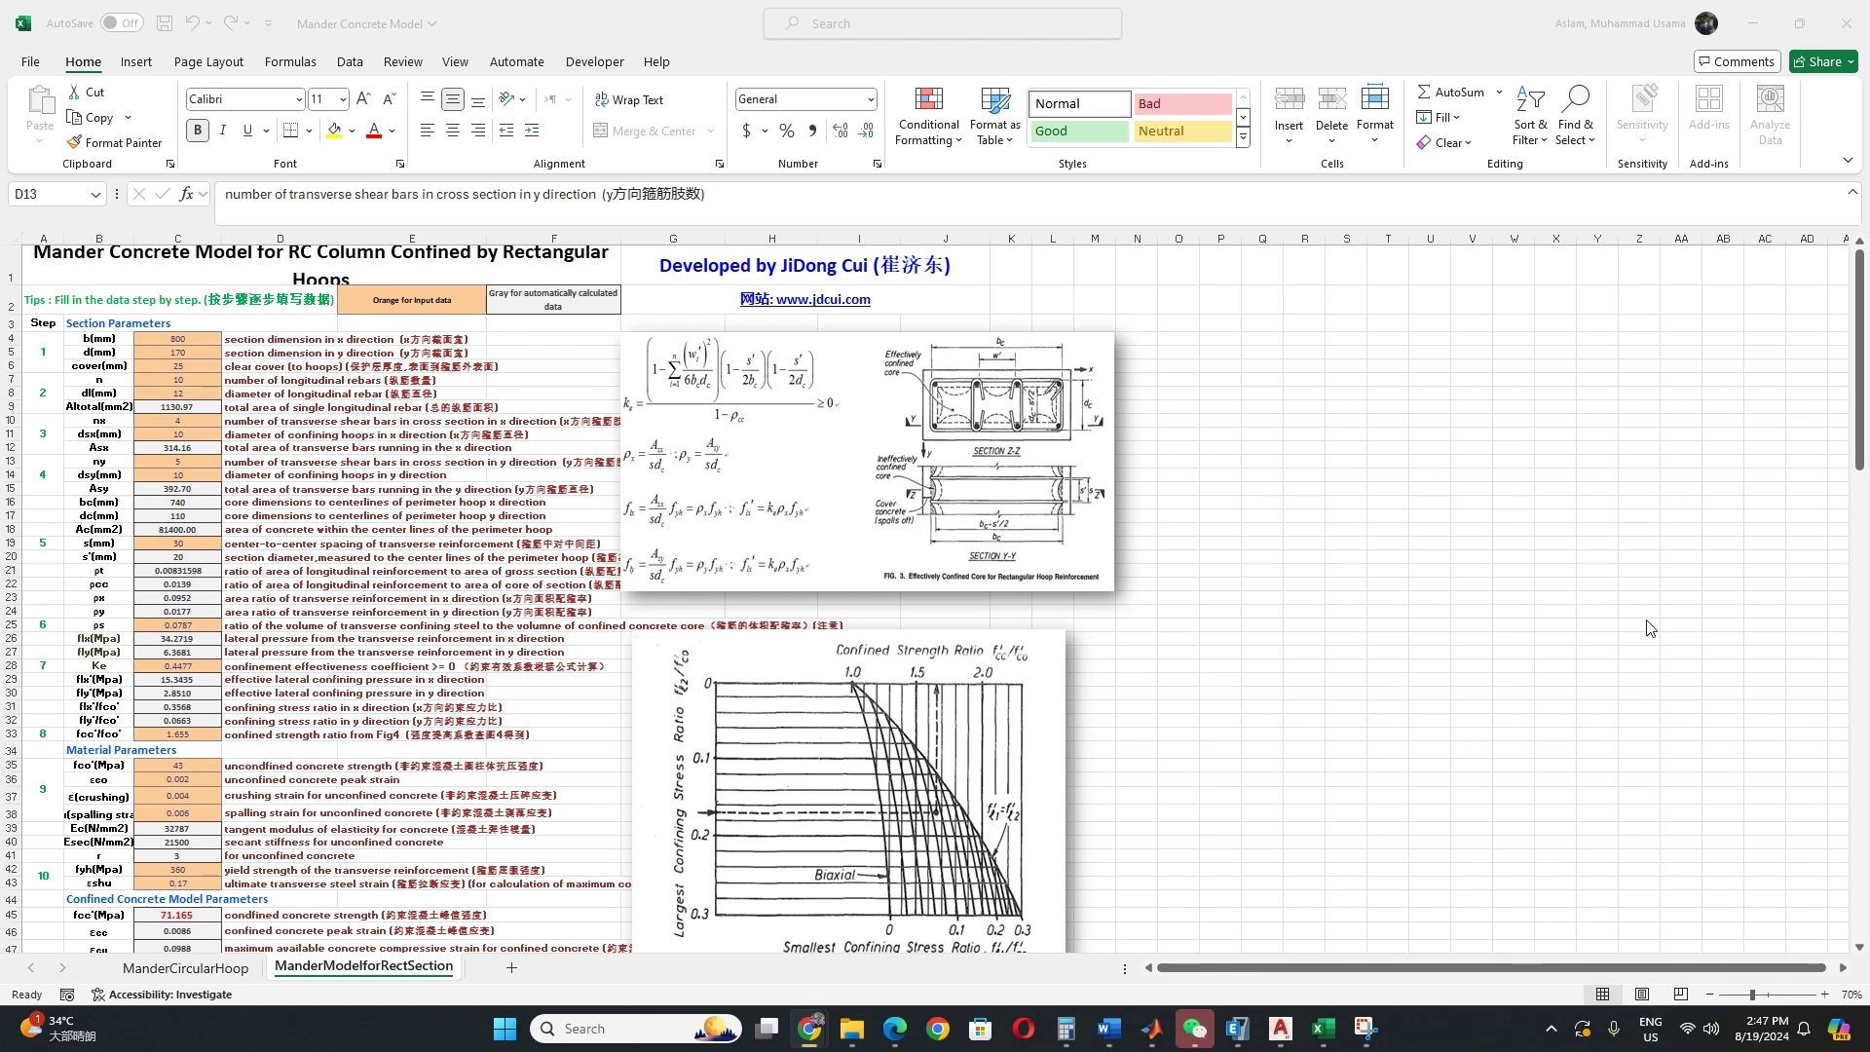
scroll(1109, 750, down, 2)
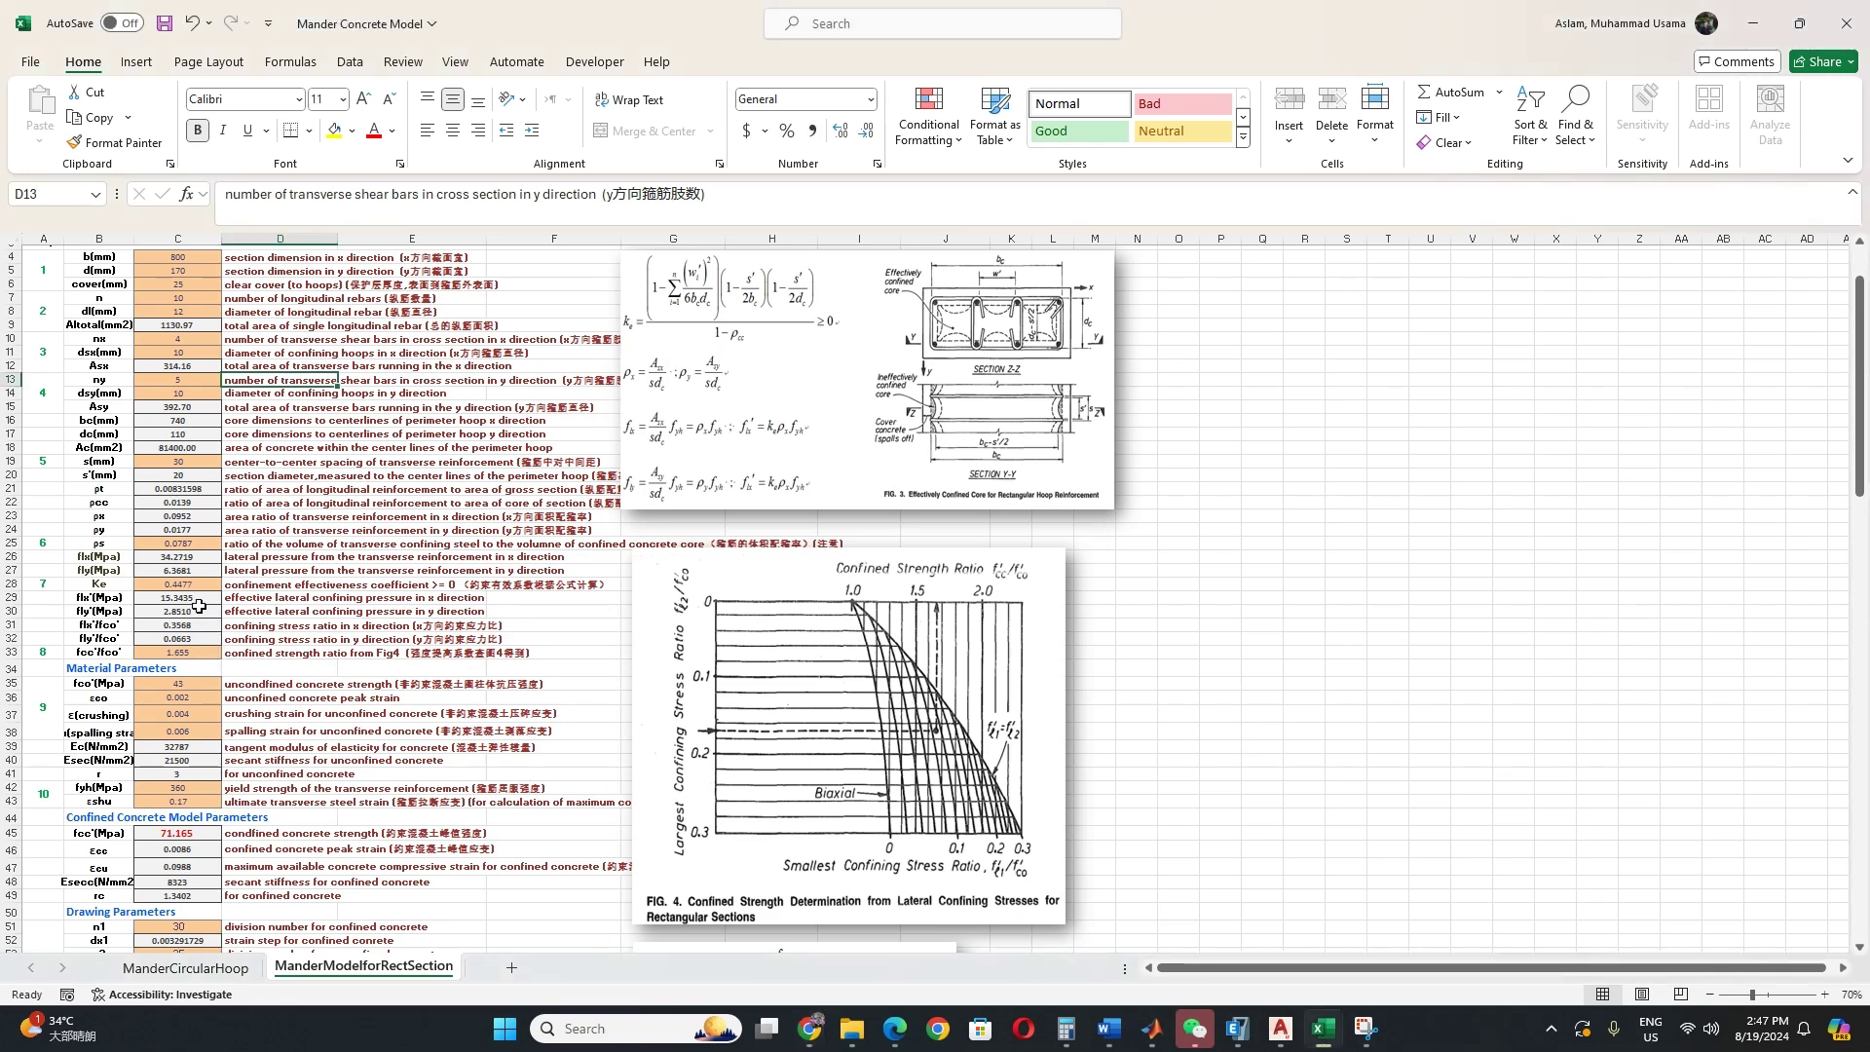
click(196, 652)
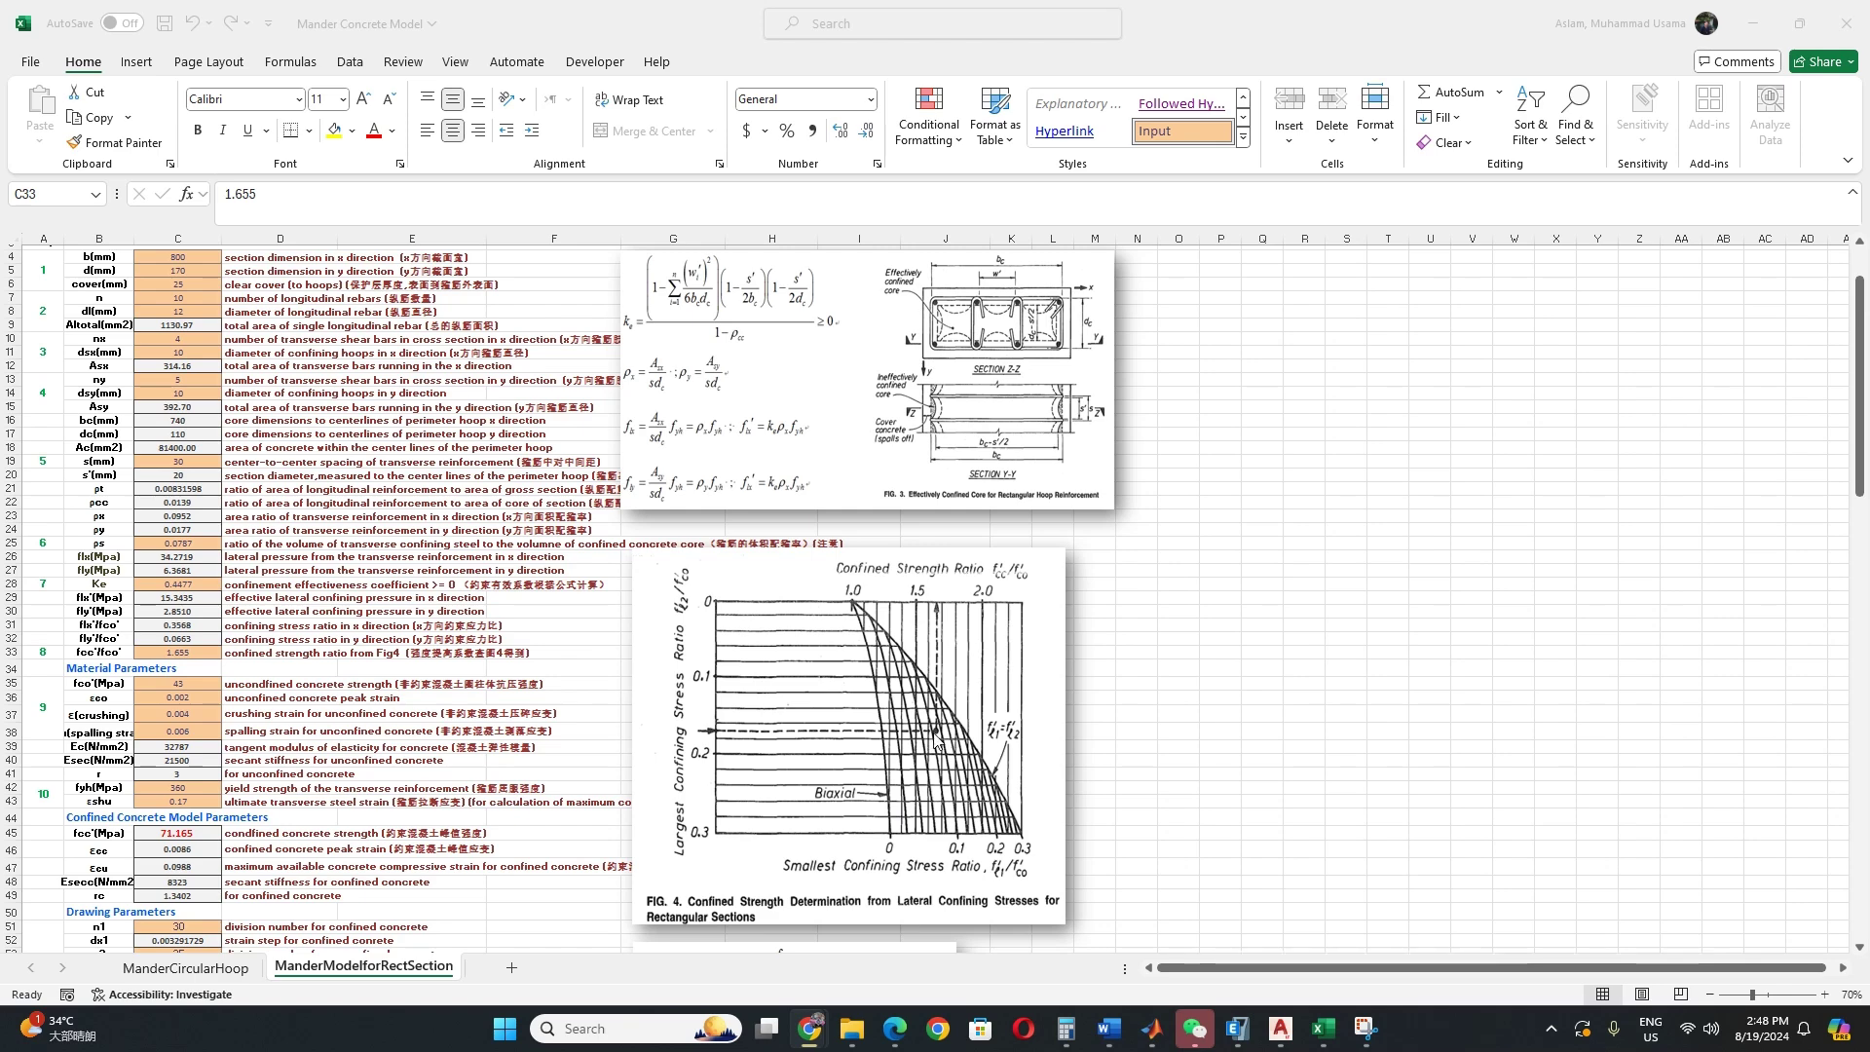
click(187, 685)
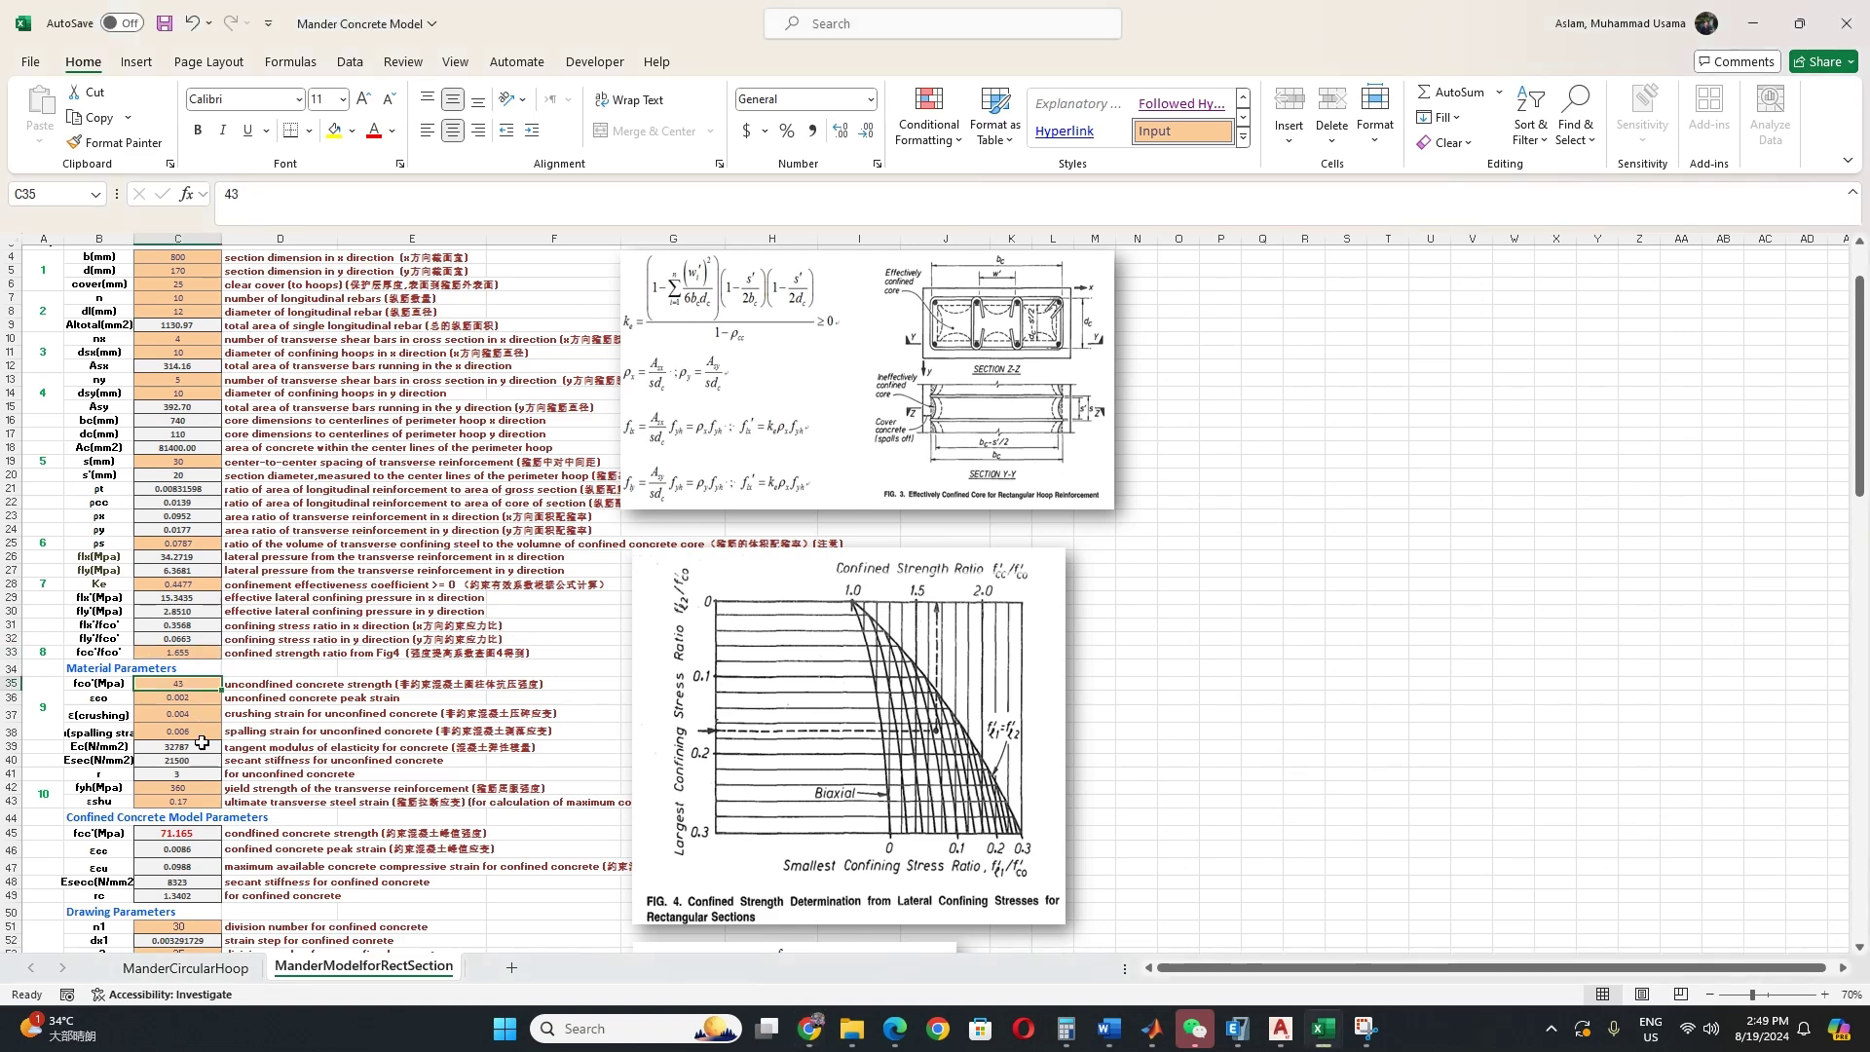
scroll(202, 743, down, 4)
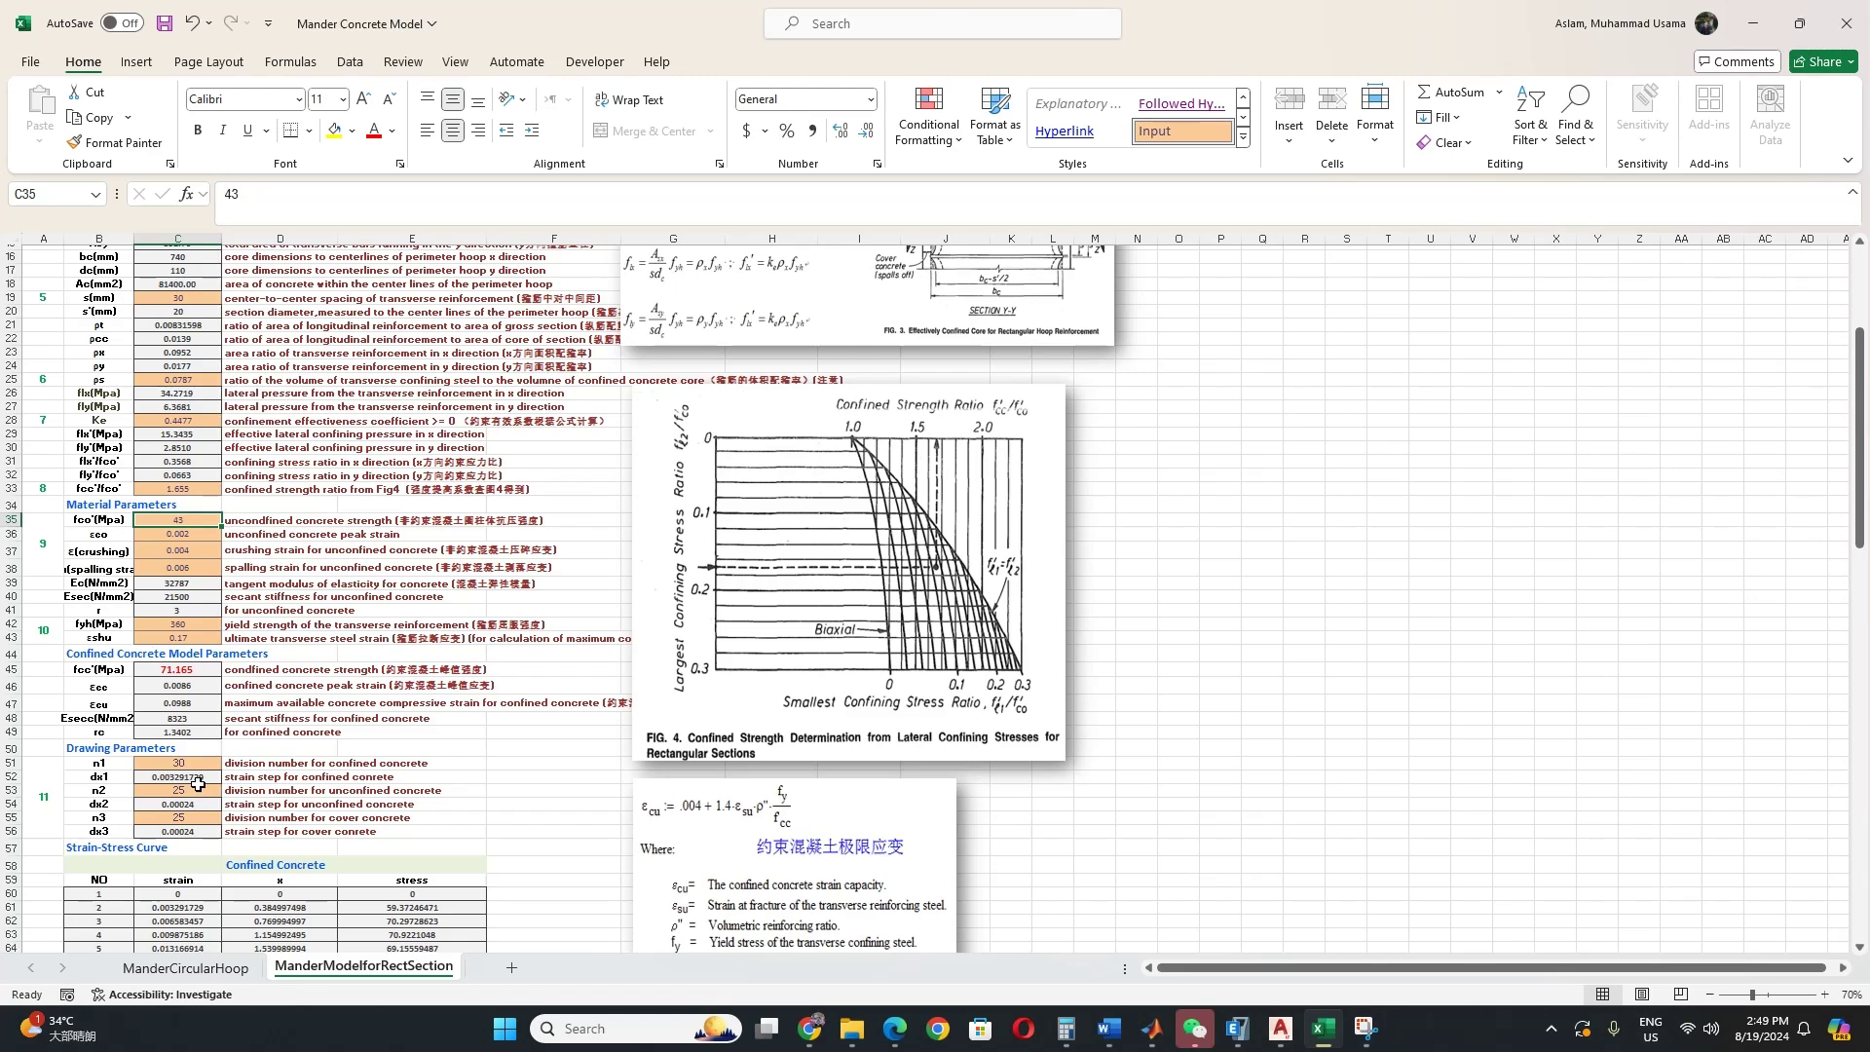
scroll(198, 784, down, 10)
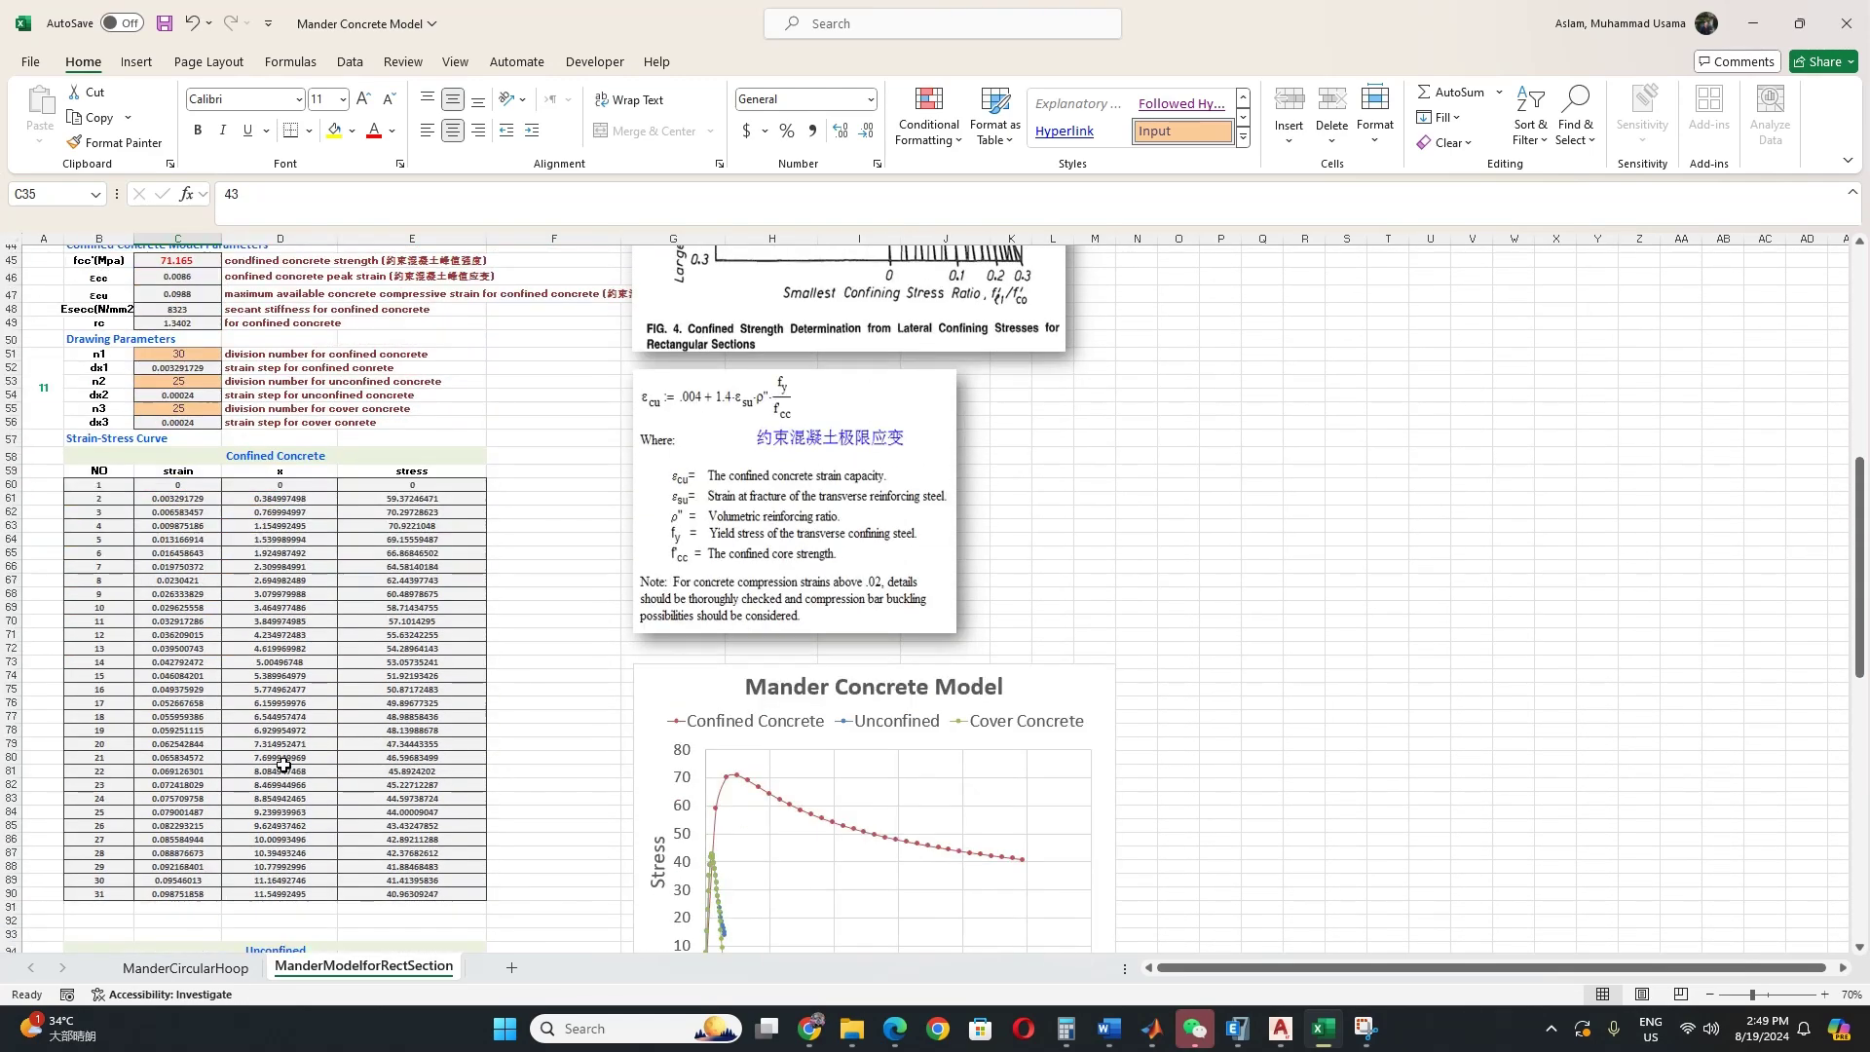
scroll(282, 763, down, 2)
click(724, 855)
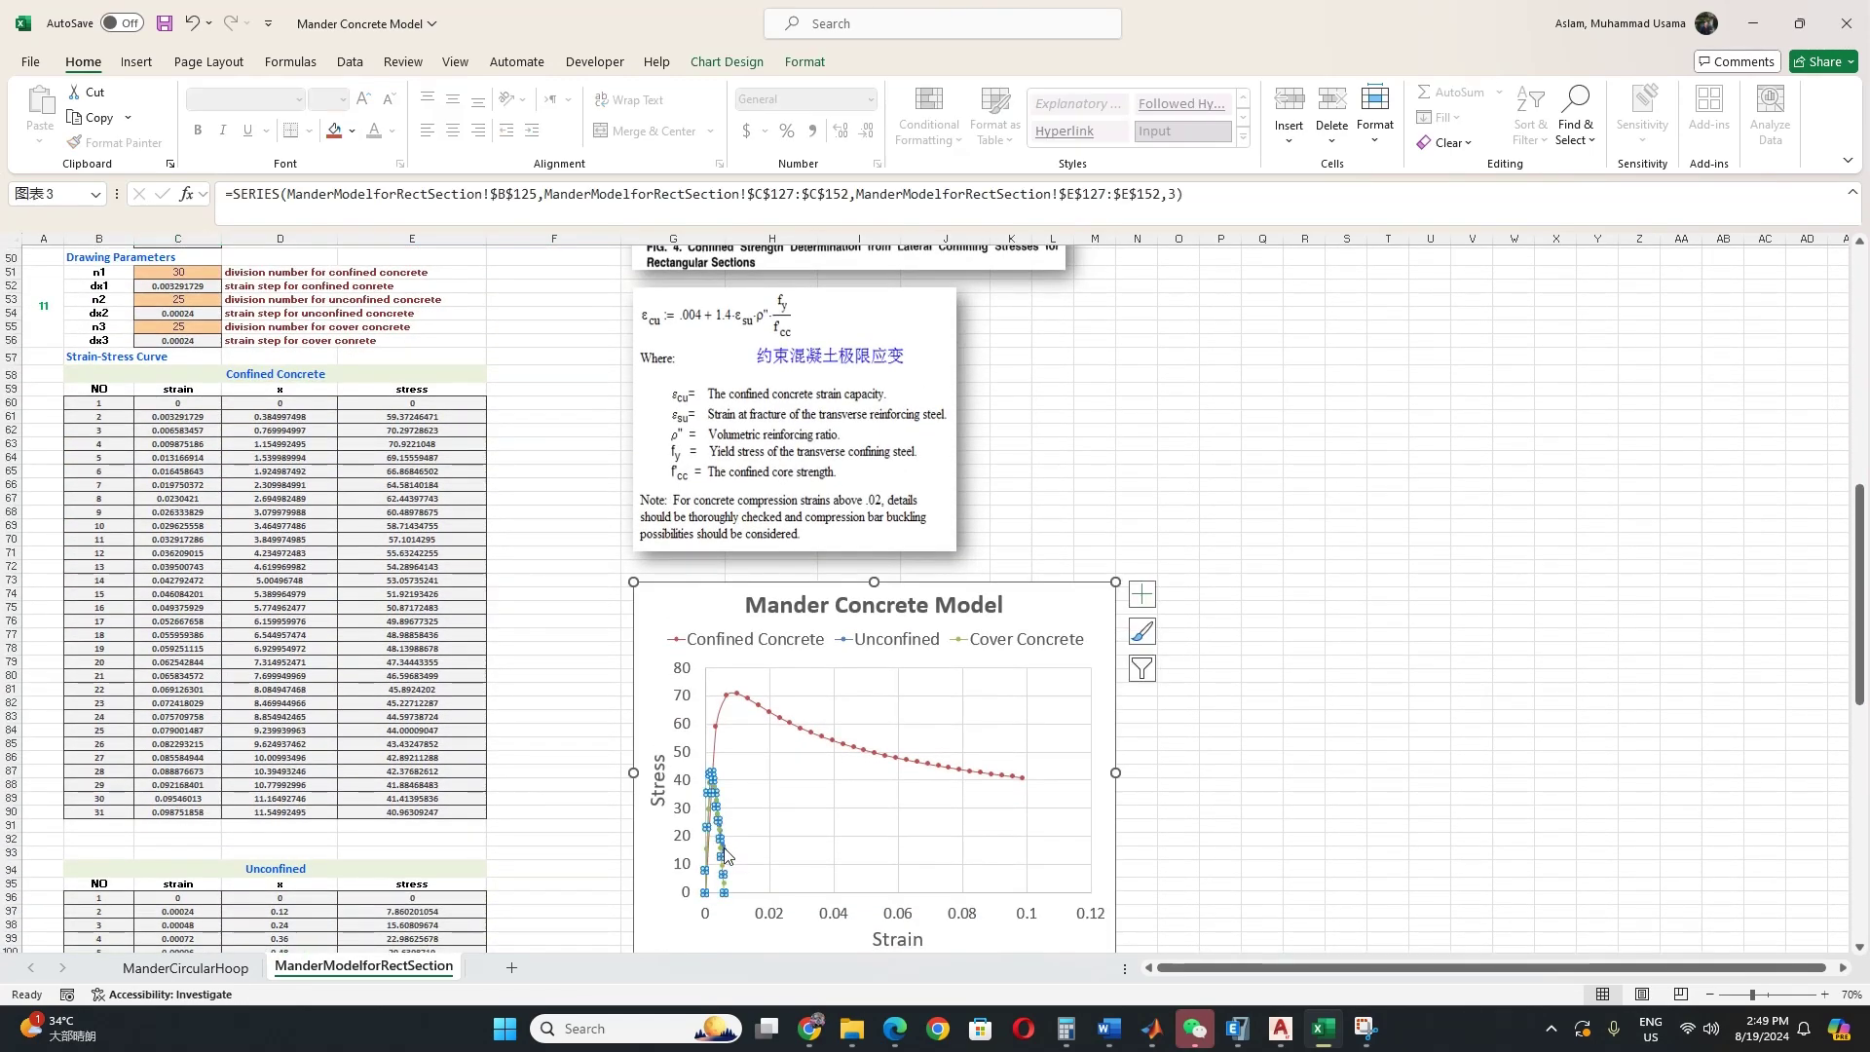
click(724, 848)
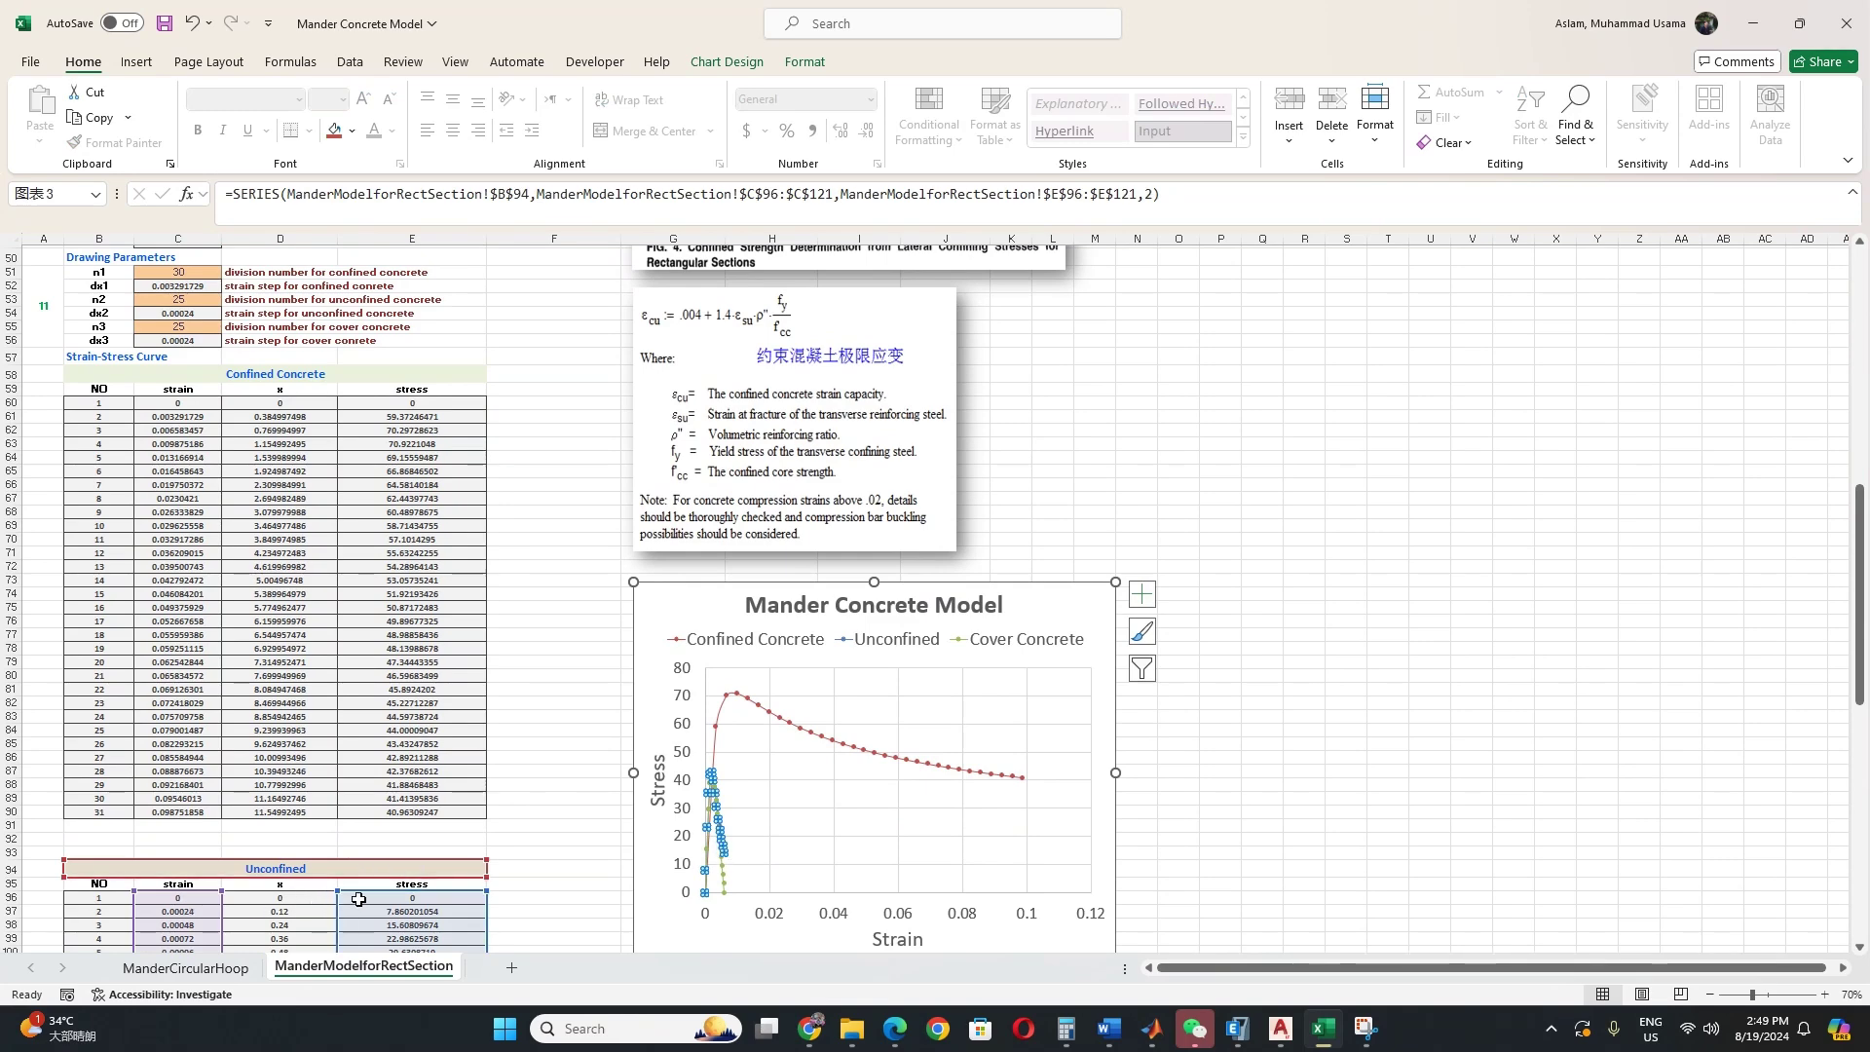
scroll(707, 757, down, 3)
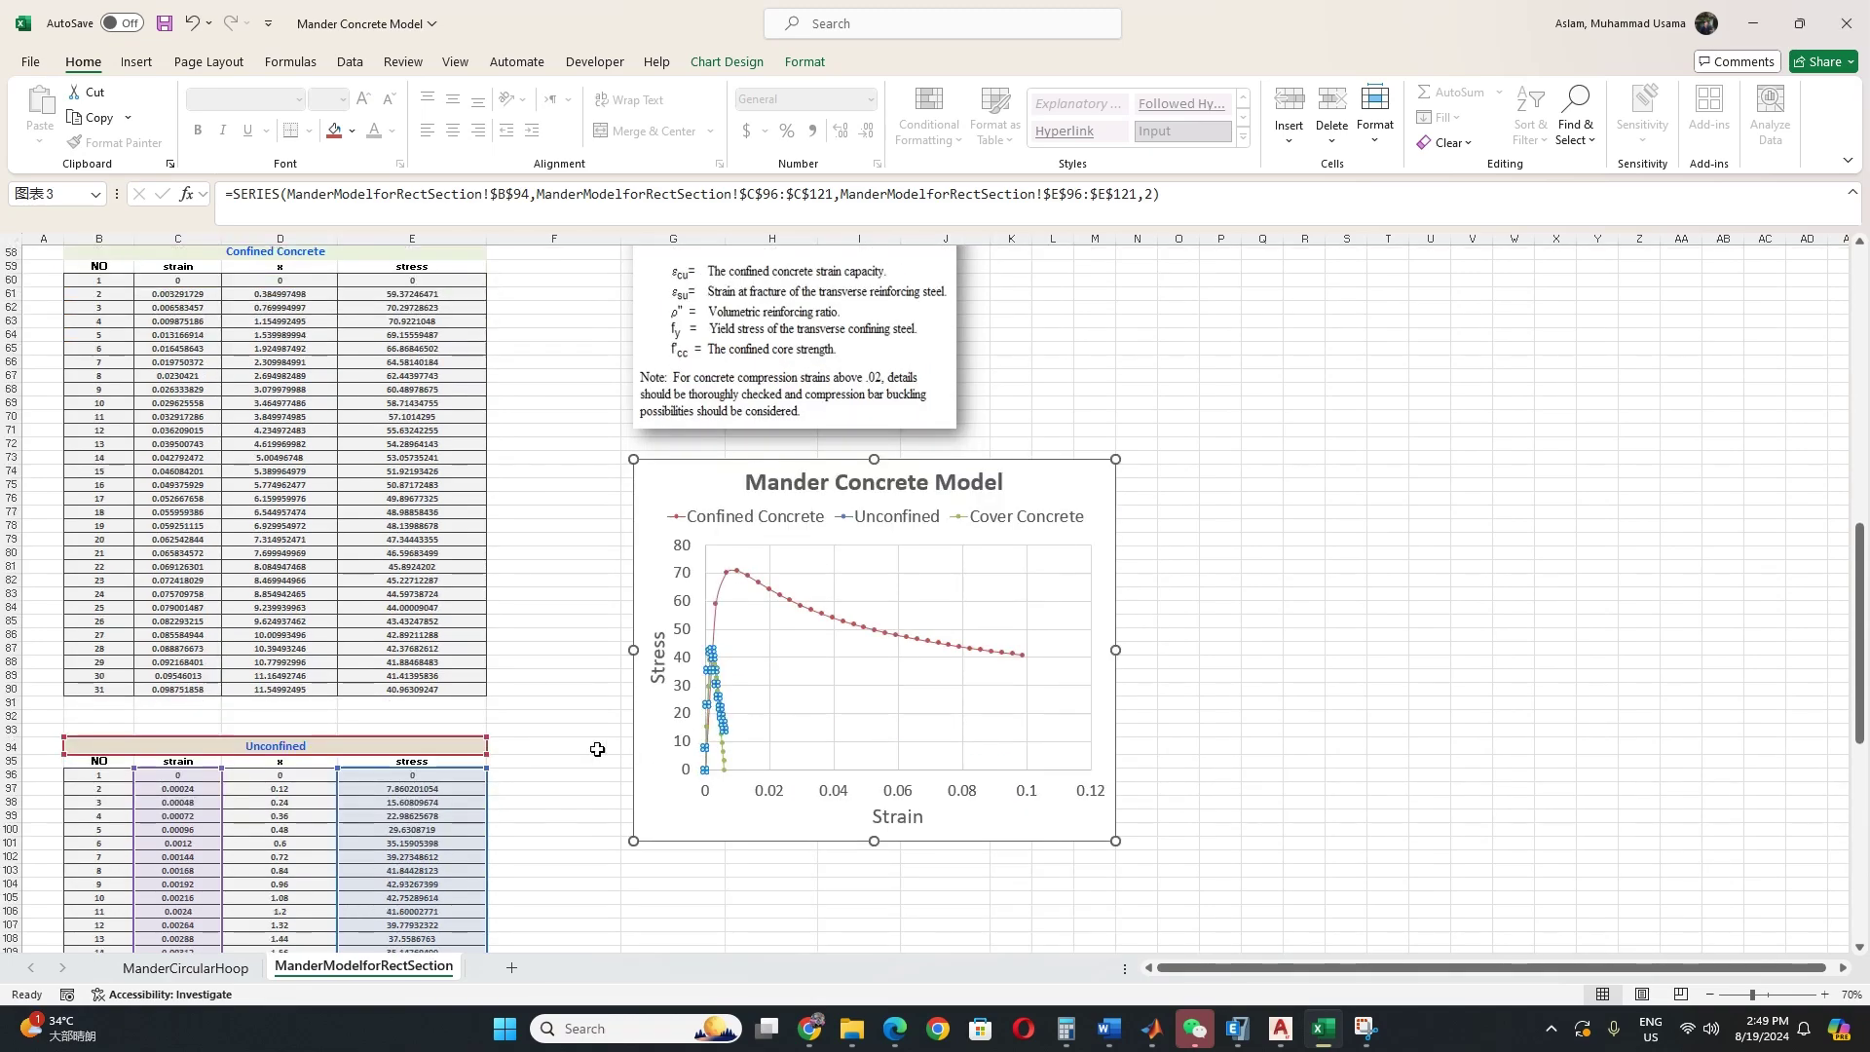
click(566, 759)
Step: Return to the top of the rectangular-section sheet and reveal the hidden tray icons
scroll(575, 759, up, 12)
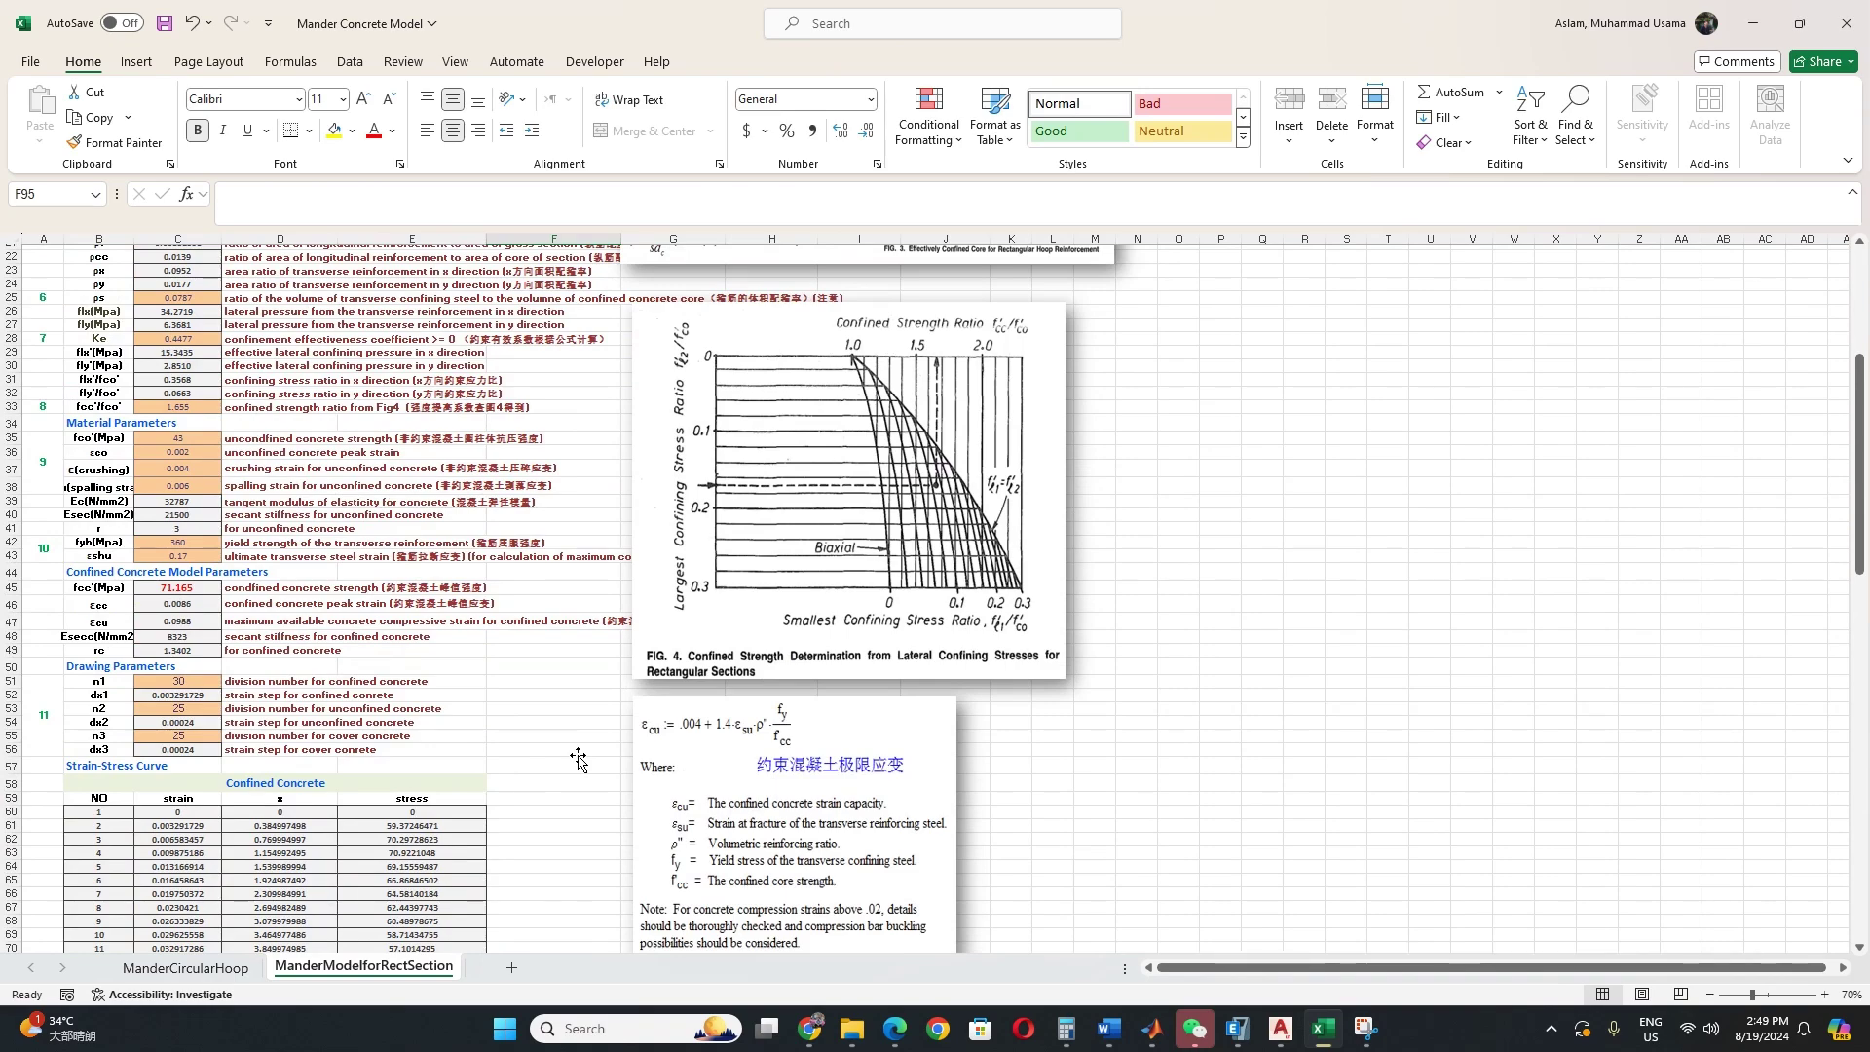
scroll(579, 759, up, 6)
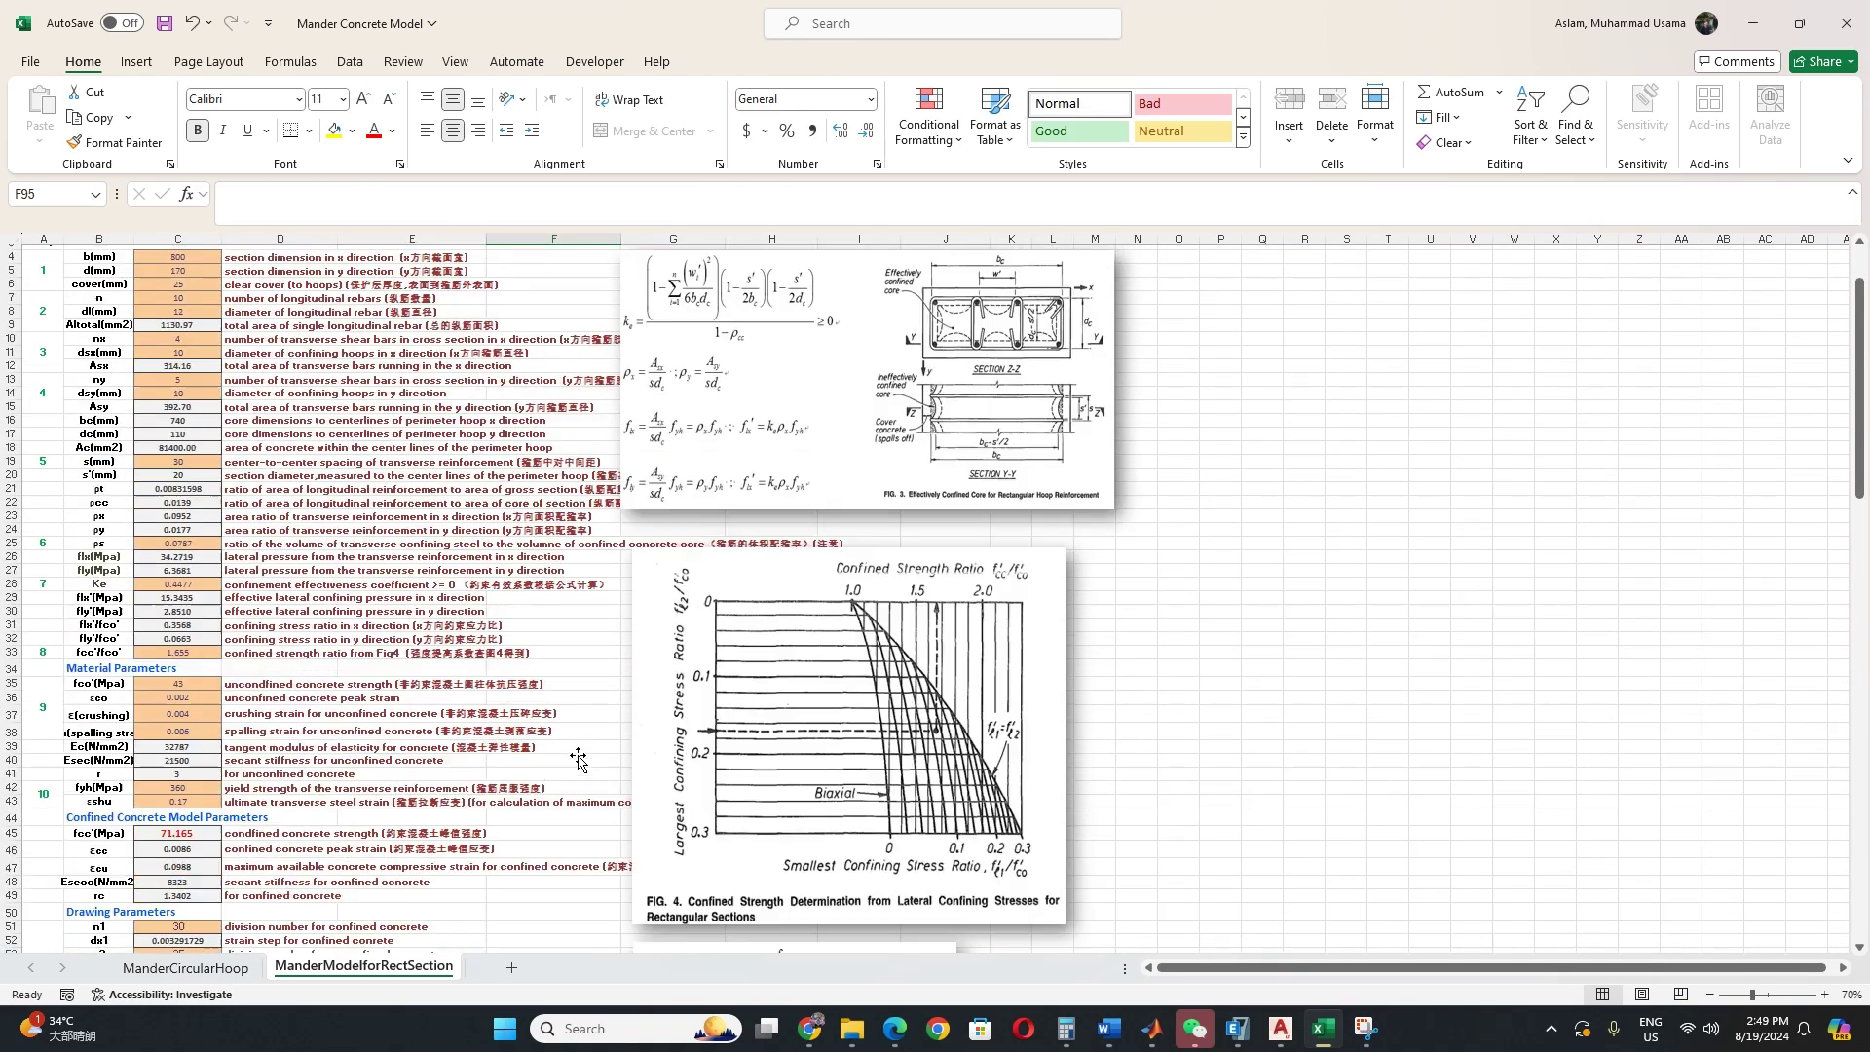
scroll(578, 758, up, 1)
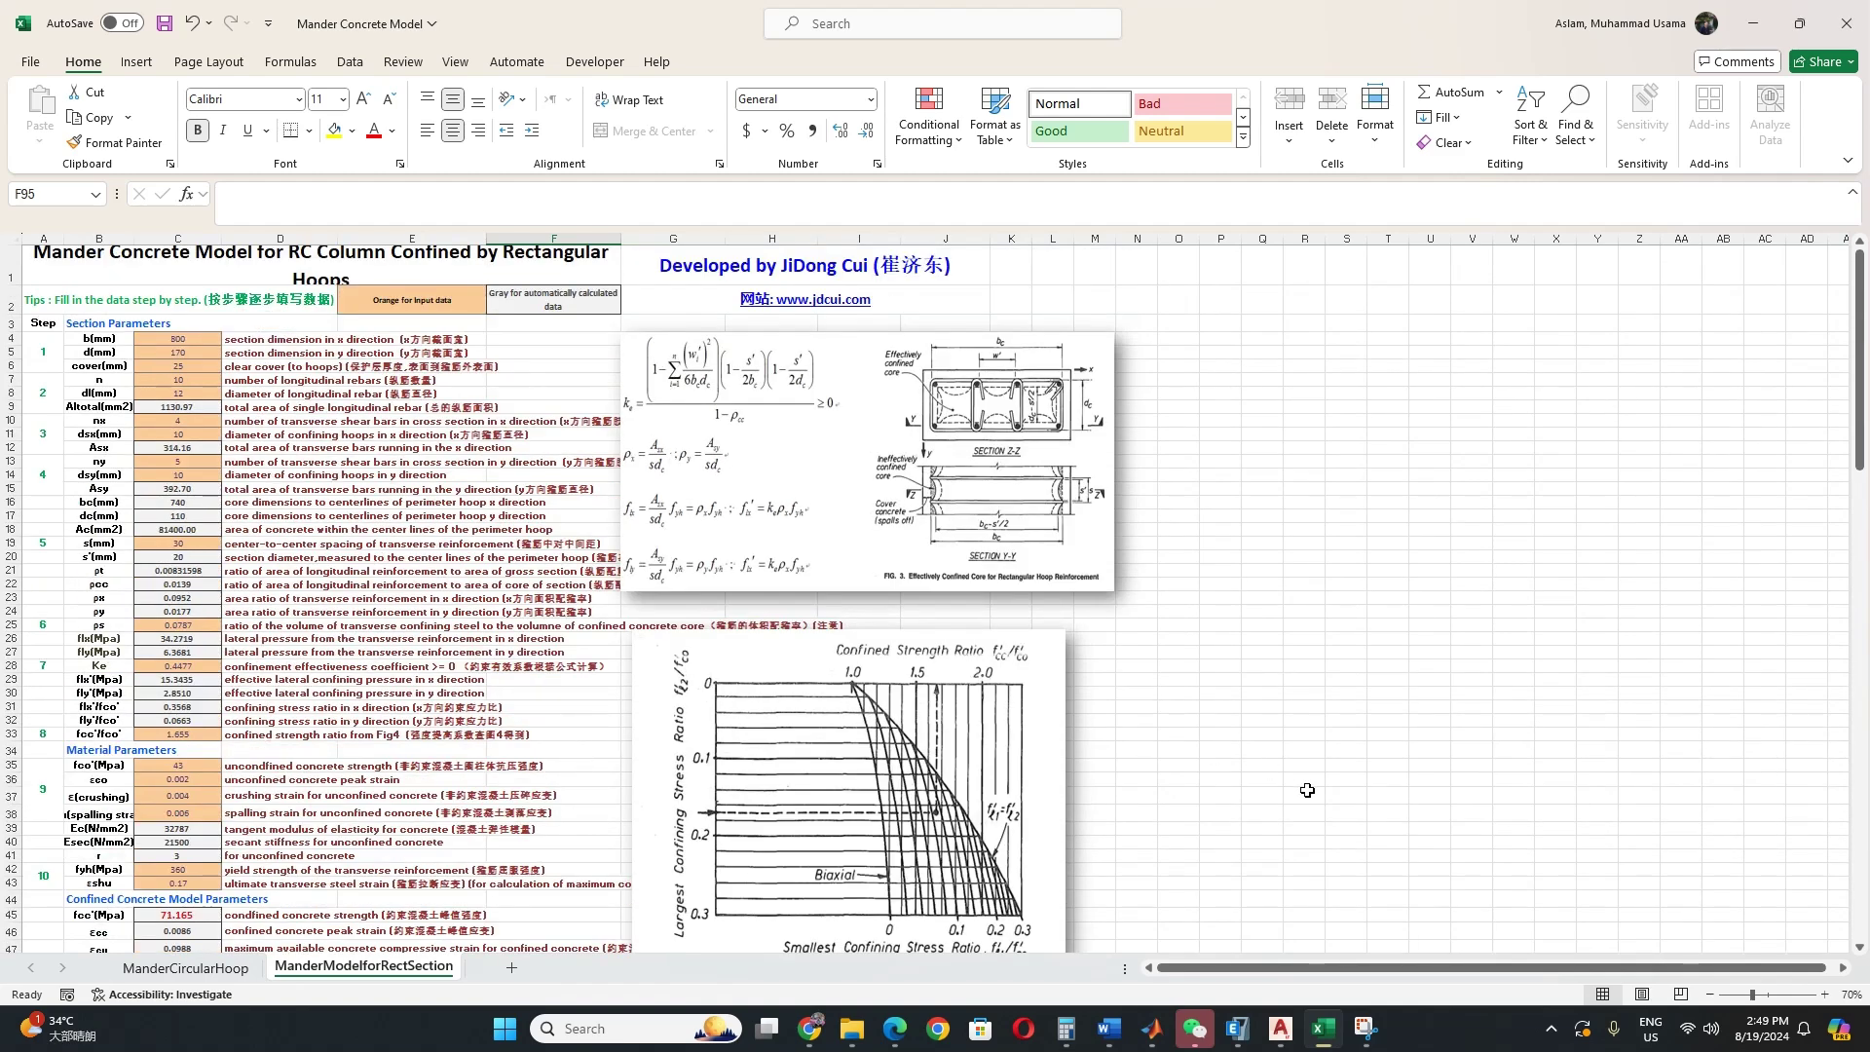
click(1552, 1031)
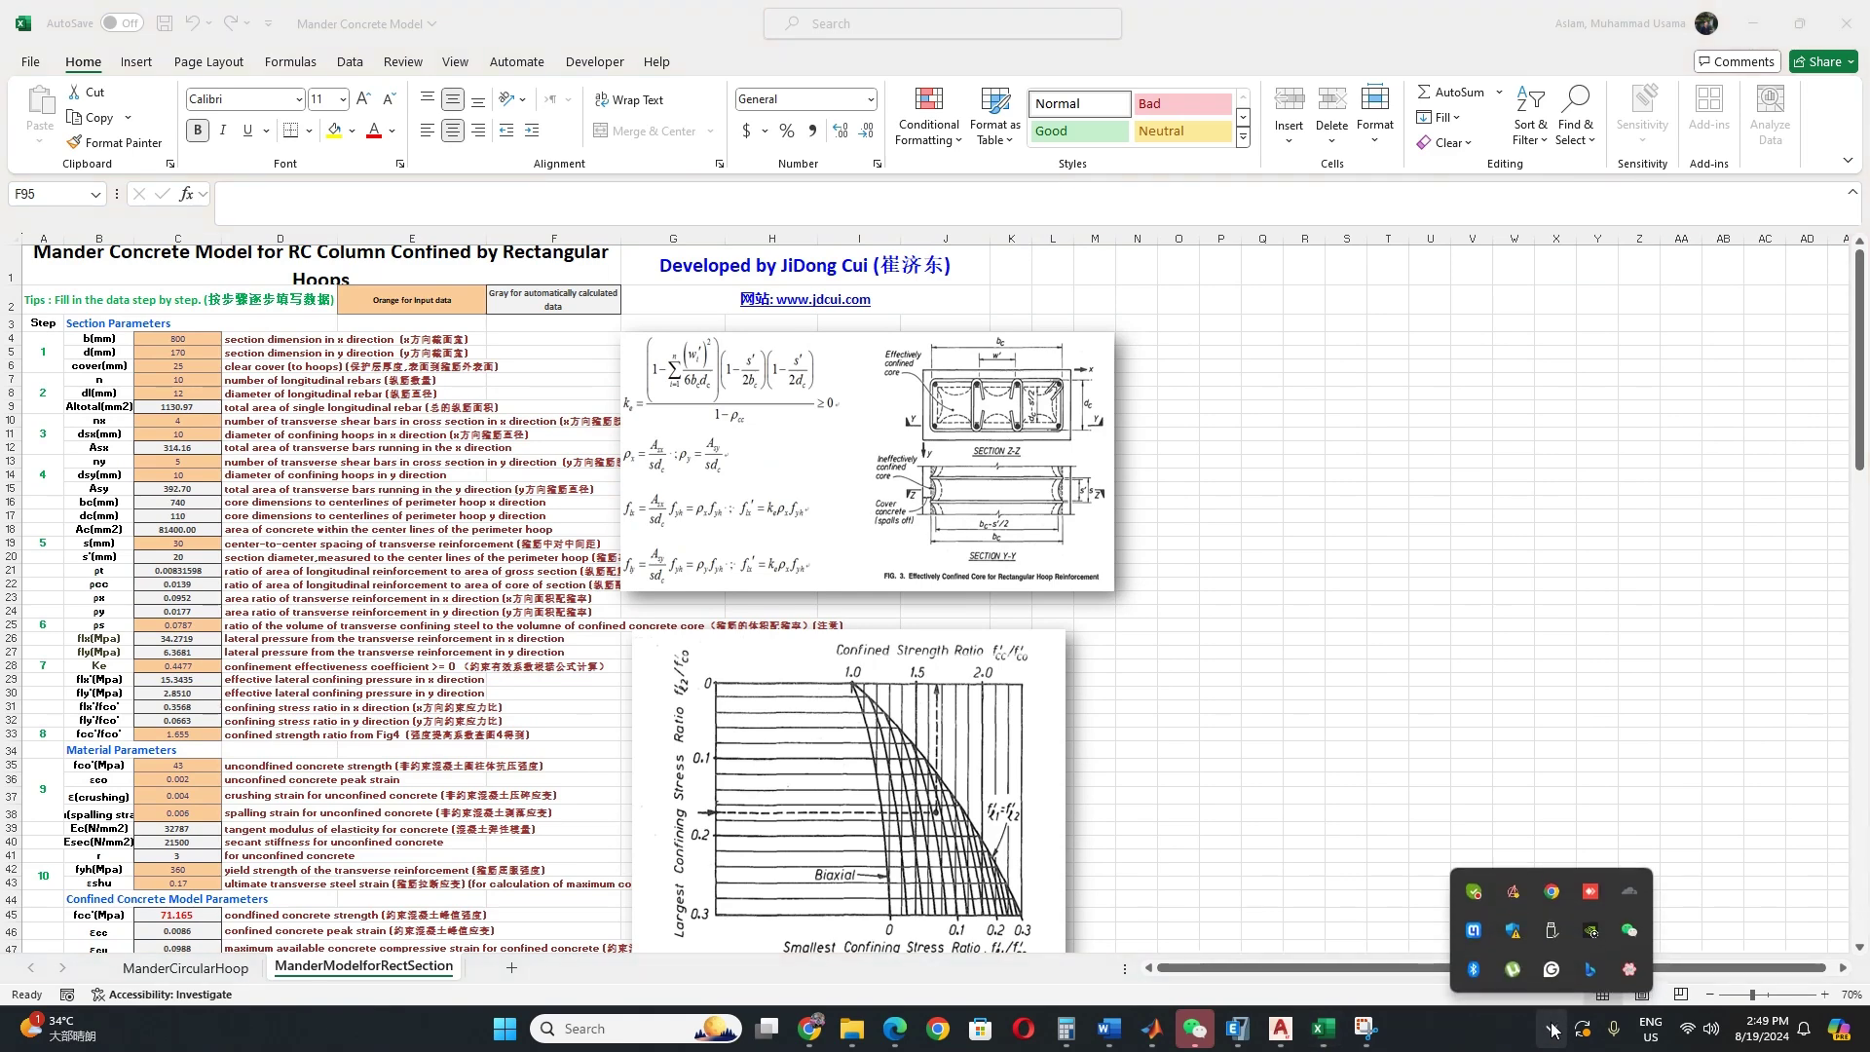